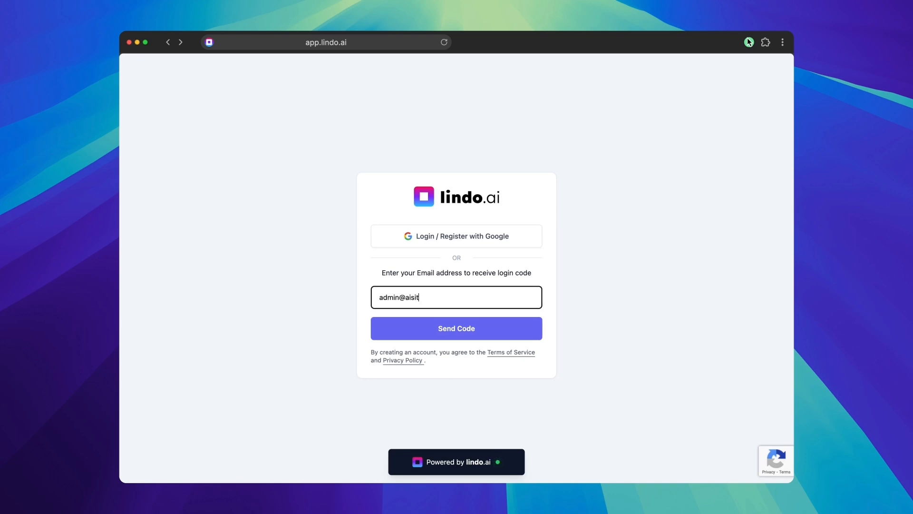
- Send a login code to the account e-mail and enter the emailed 4-digit code
{"action": "left_click", "coordinate": [466, 334]}
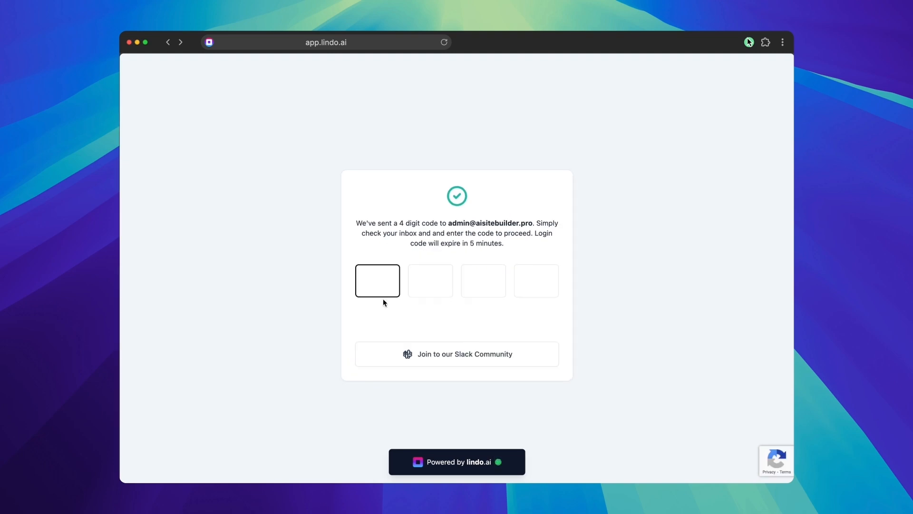
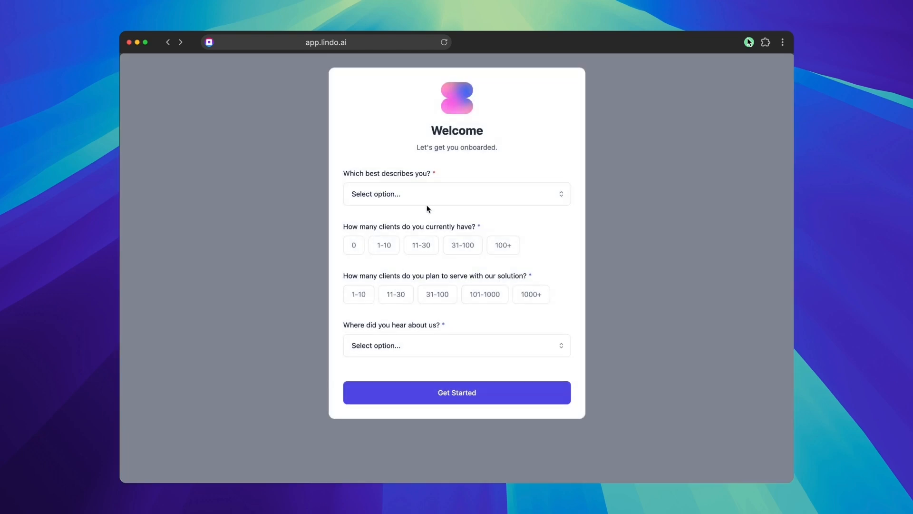
- Answer the questionnaire: individual entrepreneur, 0 clients, 31-100 planned, Google Search source, and submit
{"action": "left_click", "coordinate": [429, 197]}
{"action": "left_click", "coordinate": [417, 220]}
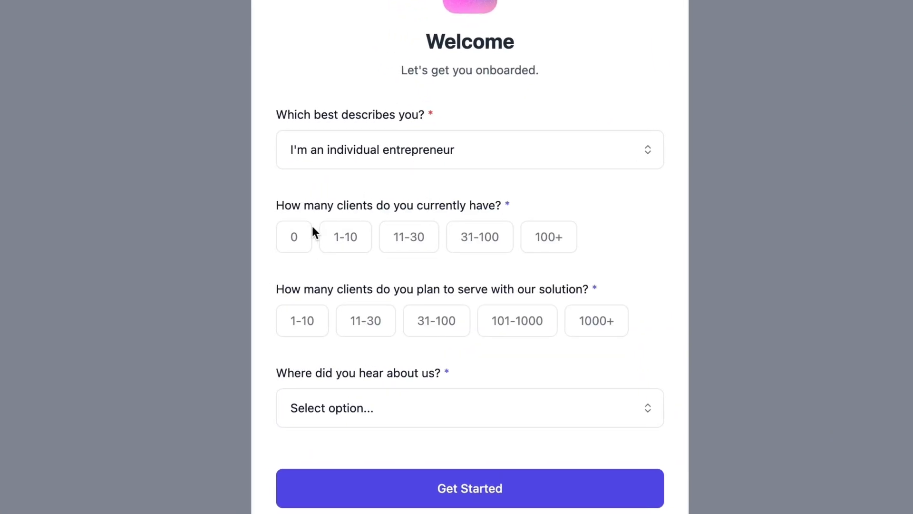
{"action": "left_click", "coordinate": [288, 237]}
{"action": "left_click", "coordinate": [427, 322]}
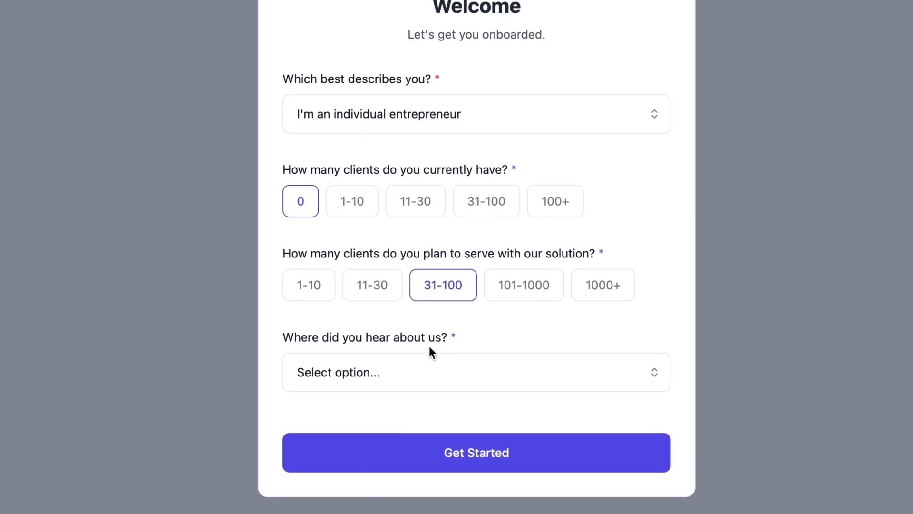
{"action": "left_click", "coordinate": [429, 369]}
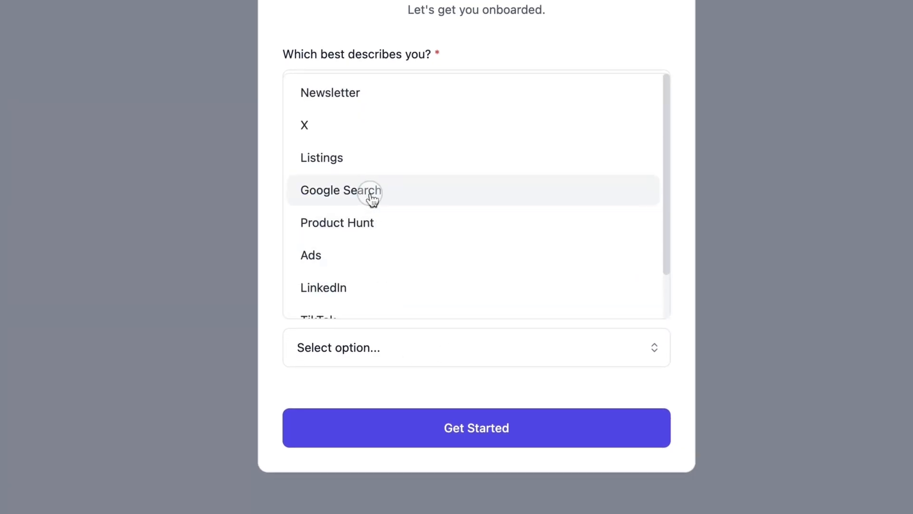
{"action": "left_click", "coordinate": [371, 192]}
{"action": "left_click", "coordinate": [489, 440]}
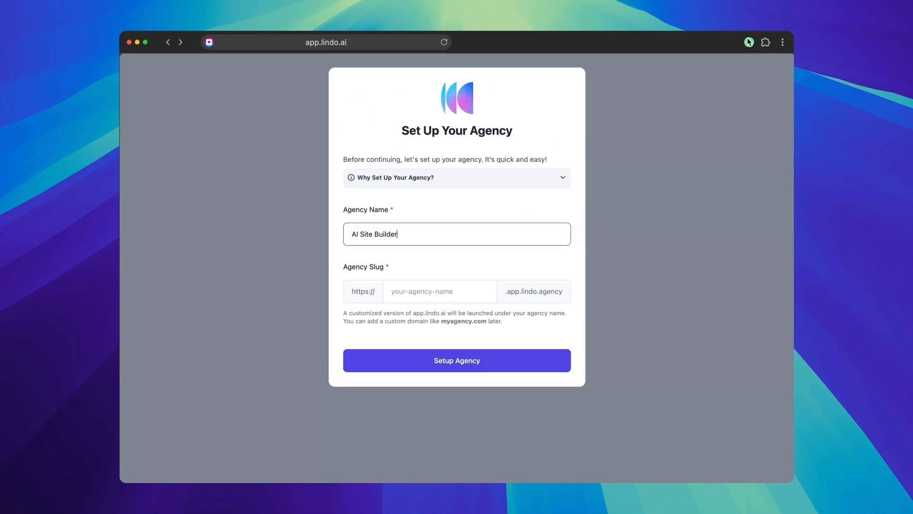
- Fill in the agency slug, create the agency, then open its live address from Home
{"action": "left_click", "coordinate": [431, 288]}
{"action": "type", "text": "aisitebuilderpro"}
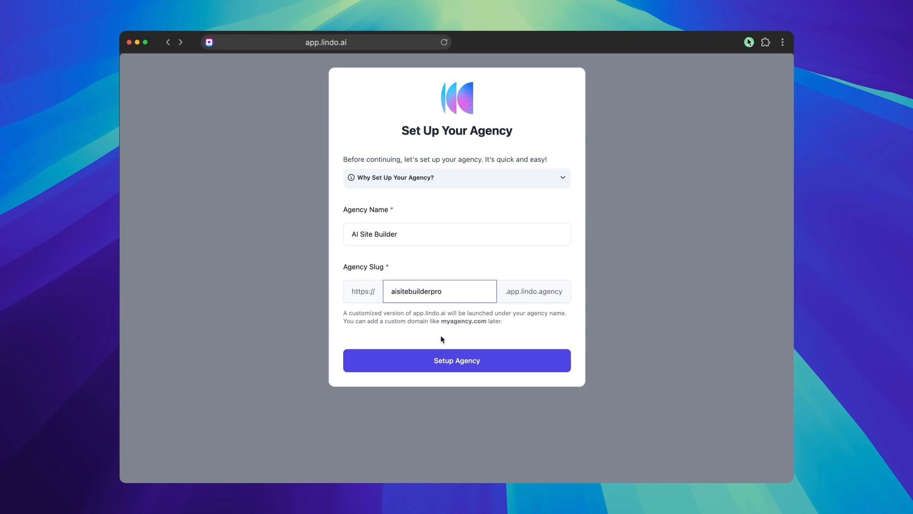
{"action": "left_click", "coordinate": [441, 352]}
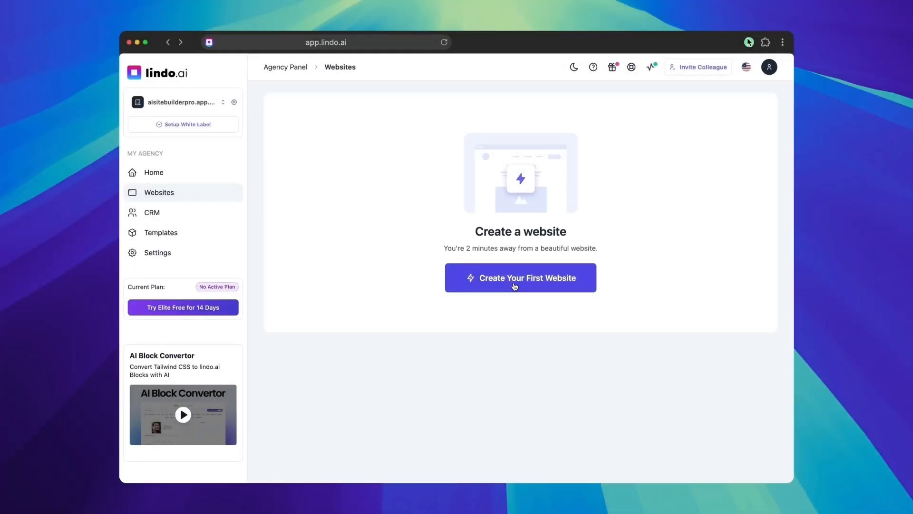
{"action": "left_click", "coordinate": [213, 176]}
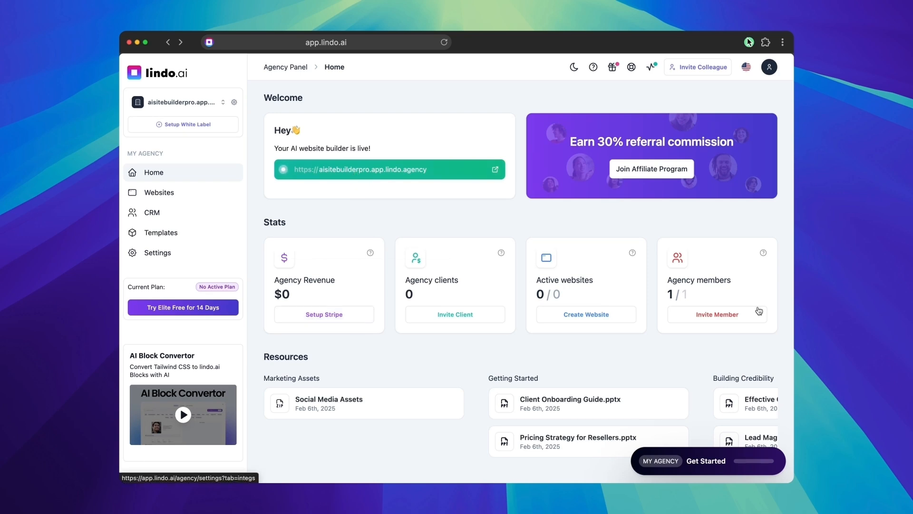
{"action": "left_click", "coordinate": [391, 177]}
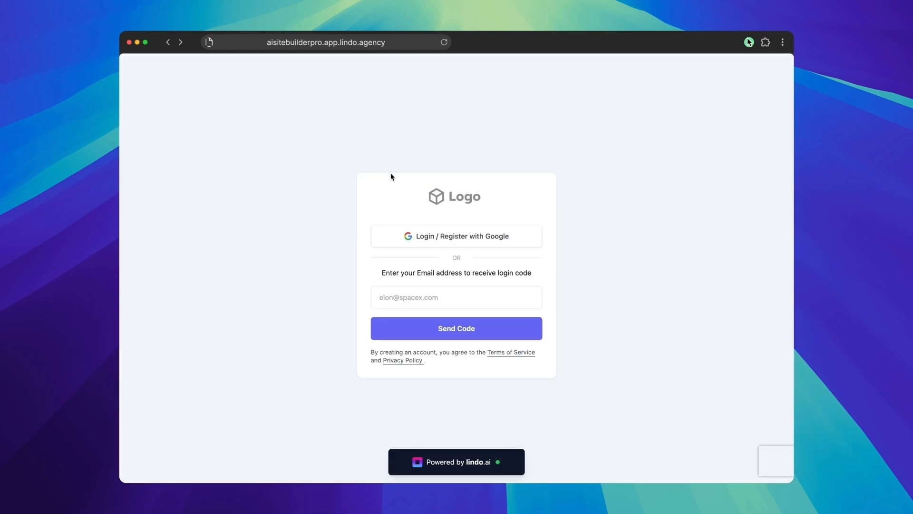
- Log into the agency site with the login e-mail and the pasted emailed code
{"action": "left_click", "coordinate": [417, 303]}
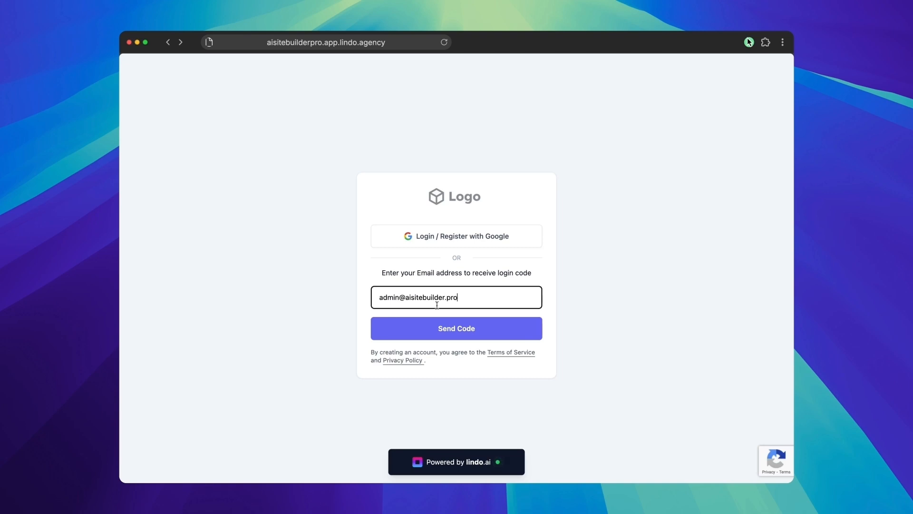
{"action": "left_click", "coordinate": [464, 329]}
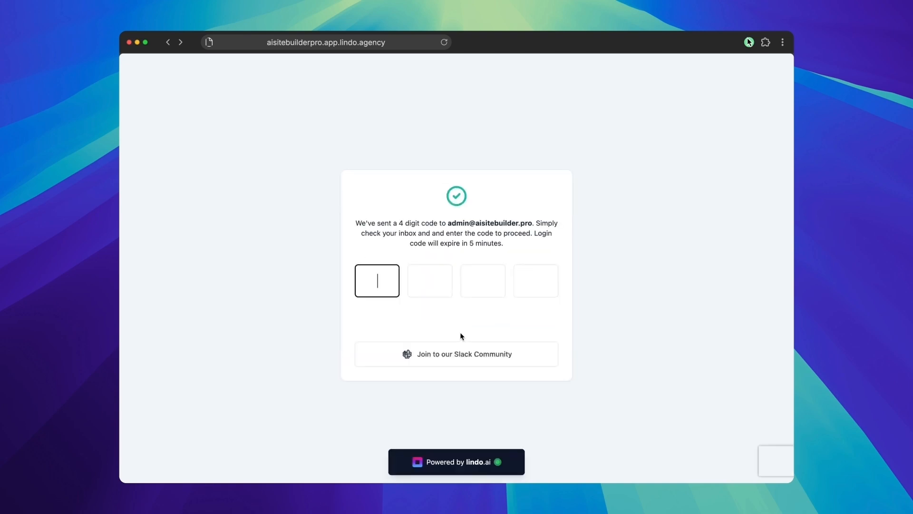
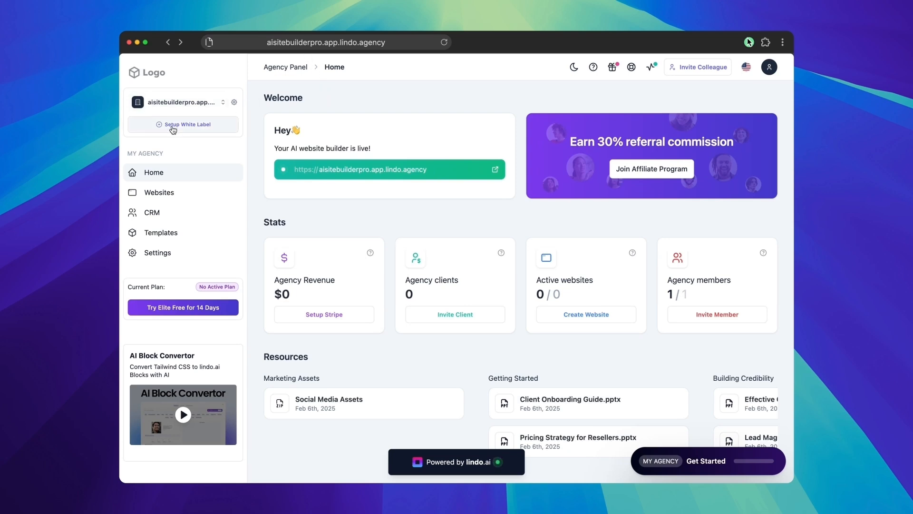
- Start white-label setup and confirm aisitebuilder.pro as the root domain
{"action": "left_click", "coordinate": [192, 124]}
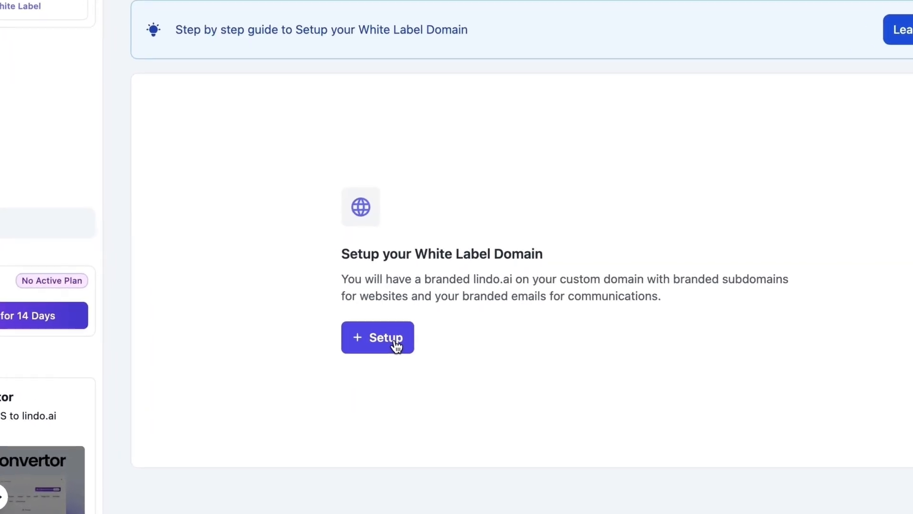
{"action": "left_click", "coordinate": [421, 325]}
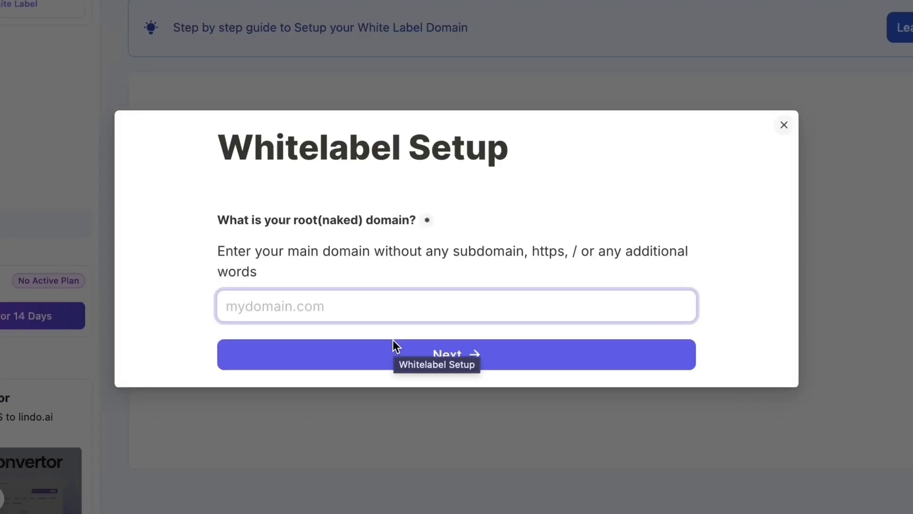
{"action": "type", "text": "aisi"}
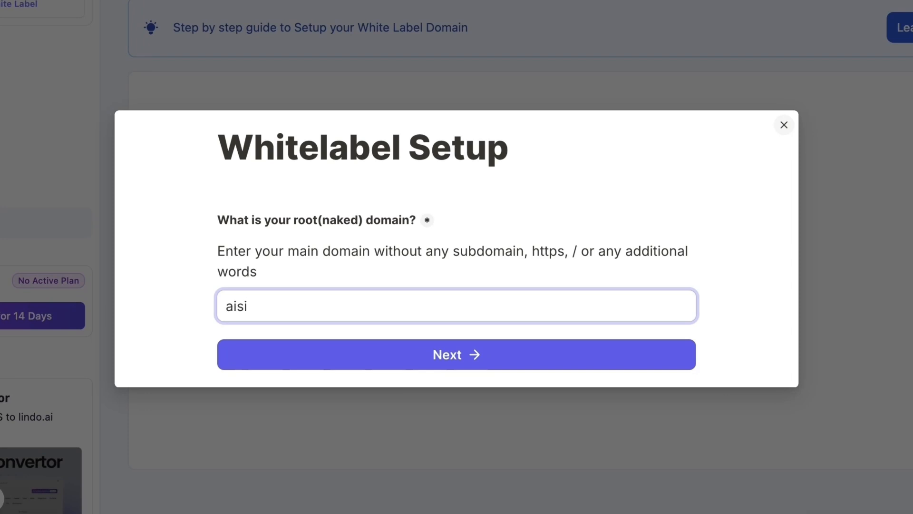
{"action": "type", "text": "tebuilder.pro"}
{"action": "left_click", "coordinate": [459, 336]}
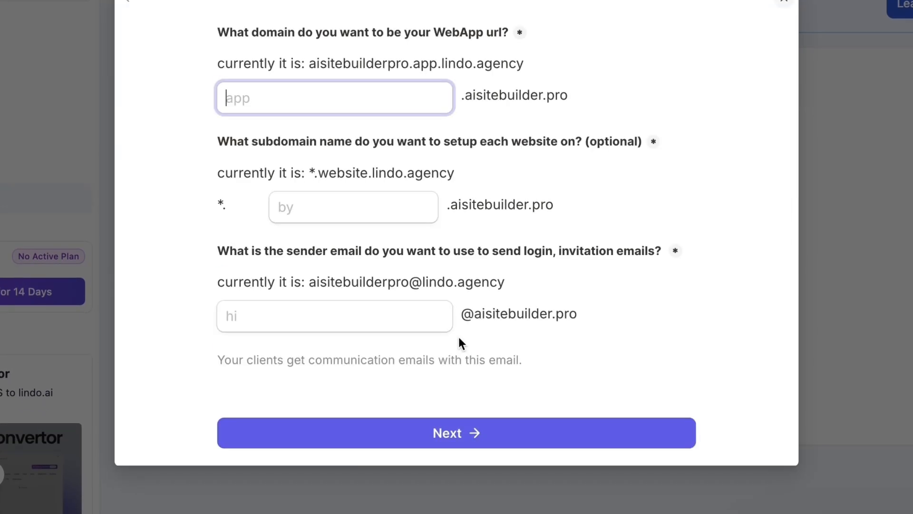
{"action": "type", "text": "app"}
{"action": "key", "text": "Tab"}
{"action": "type", "text": "by"}
{"action": "key", "text": "Tab"}
{"action": "type", "text": "hi"}
{"action": "left_click", "coordinate": [528, 432]}
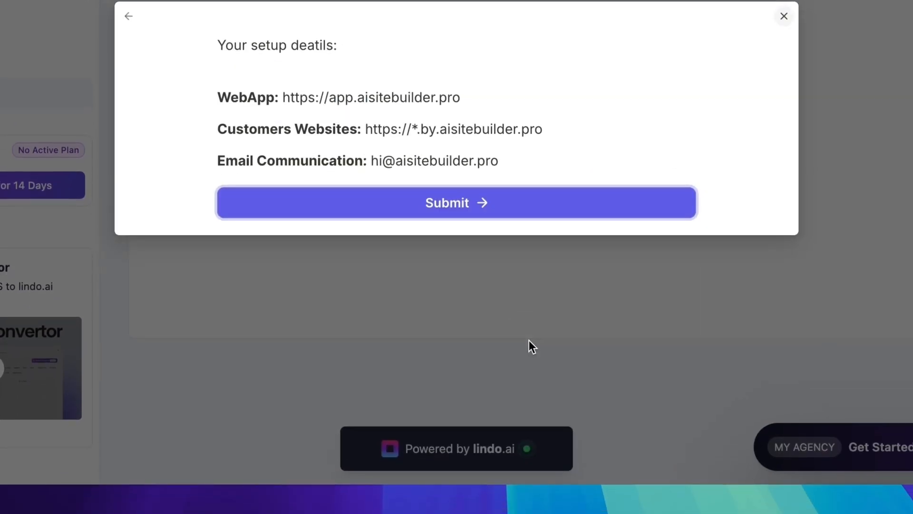
{"action": "left_click", "coordinate": [441, 204]}
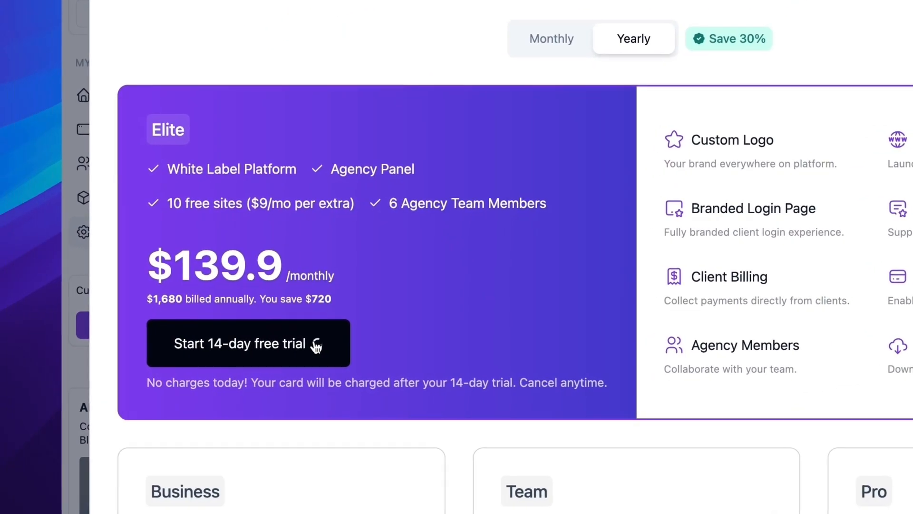
{"action": "left_click", "coordinate": [316, 345]}
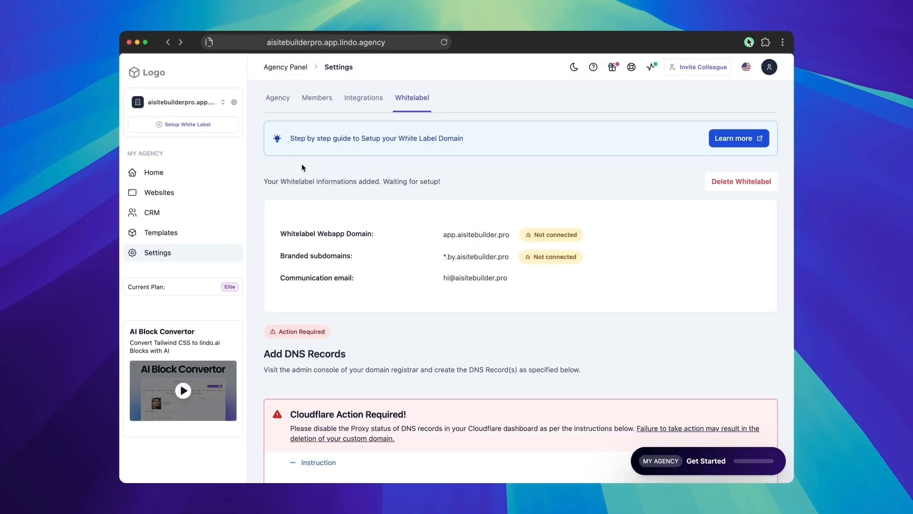
- Scroll through the Whitelabel tab's DNS records to add them in Cloudflare
{"action": "scroll", "coordinate": [460, 274], "scroll_direction": "down", "scroll_amount": 3}
{"action": "scroll", "coordinate": [461, 273], "scroll_direction": "up", "scroll_amount": 3}
{"action": "scroll", "coordinate": [327, 366], "scroll_direction": "down", "scroll_amount": 10}
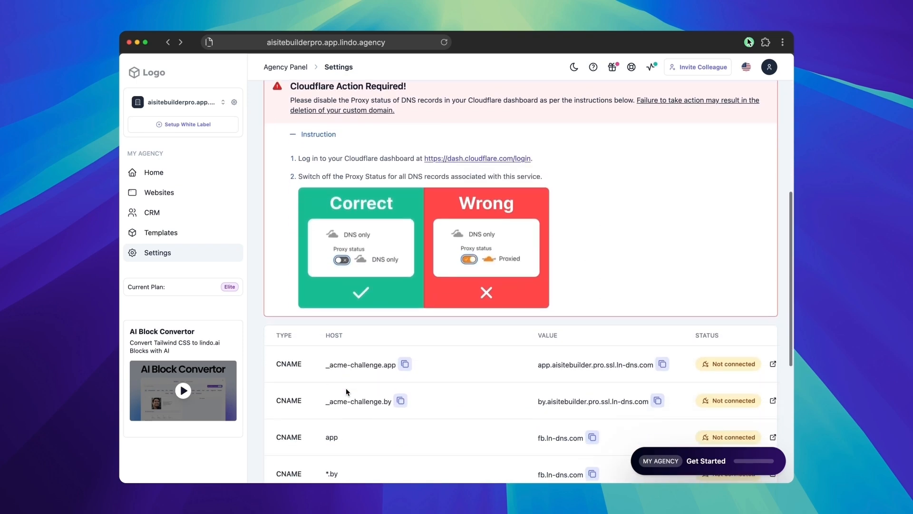
{"action": "scroll", "coordinate": [347, 387], "scroll_direction": "down", "scroll_amount": 2}
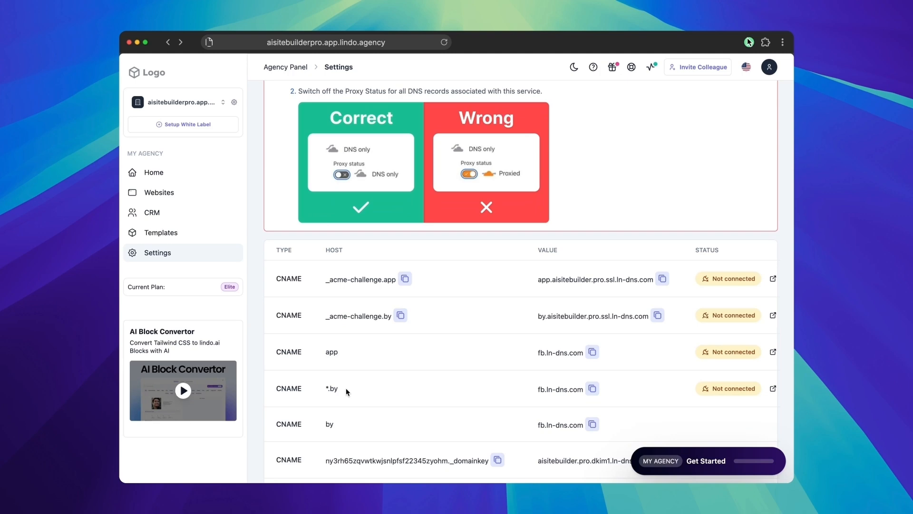
{"action": "scroll", "coordinate": [346, 387], "scroll_direction": "down", "scroll_amount": 4}
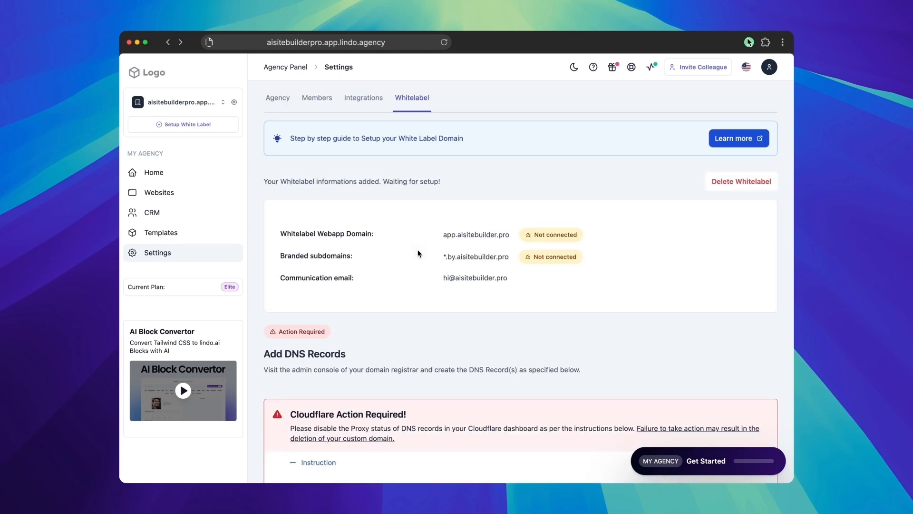
{"action": "scroll", "coordinate": [418, 253], "scroll_direction": "down", "scroll_amount": 15}
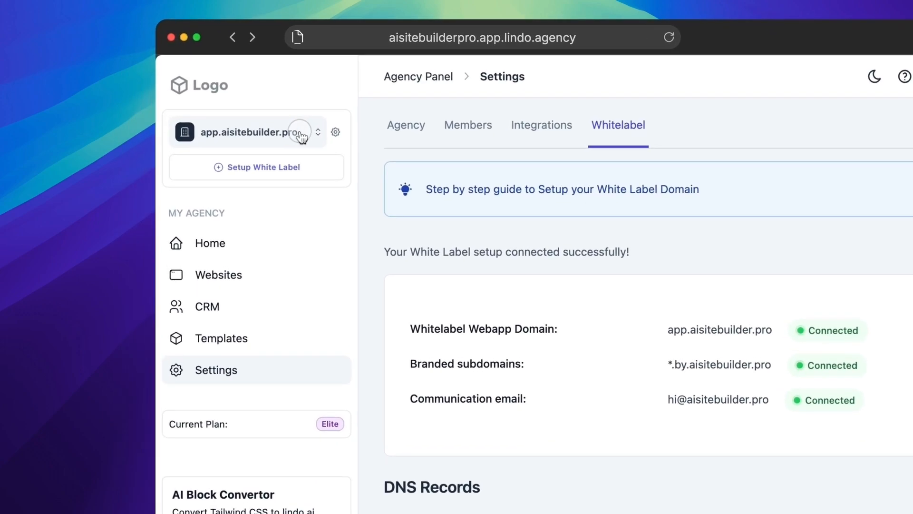
- Open the branded AI Site Builder web app and log in with an emailed code
{"action": "left_click", "coordinate": [184, 103]}
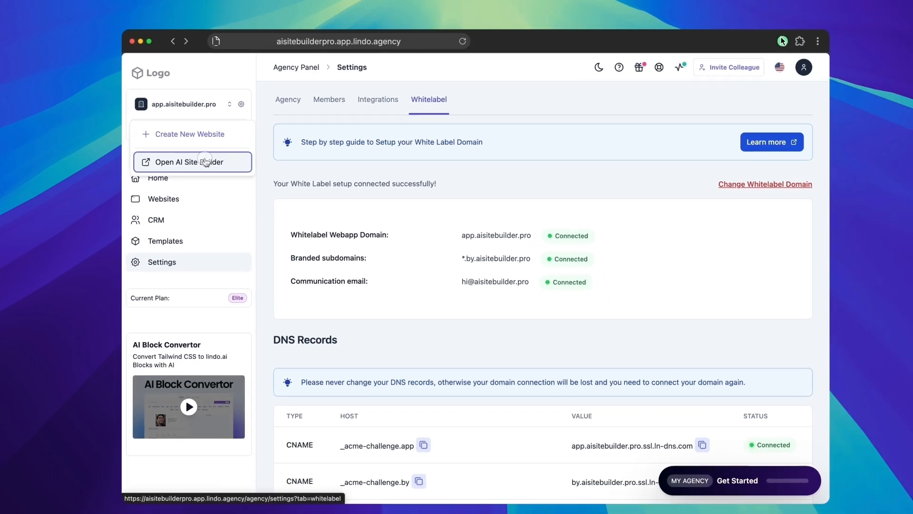
{"action": "left_click", "coordinate": [285, 232]}
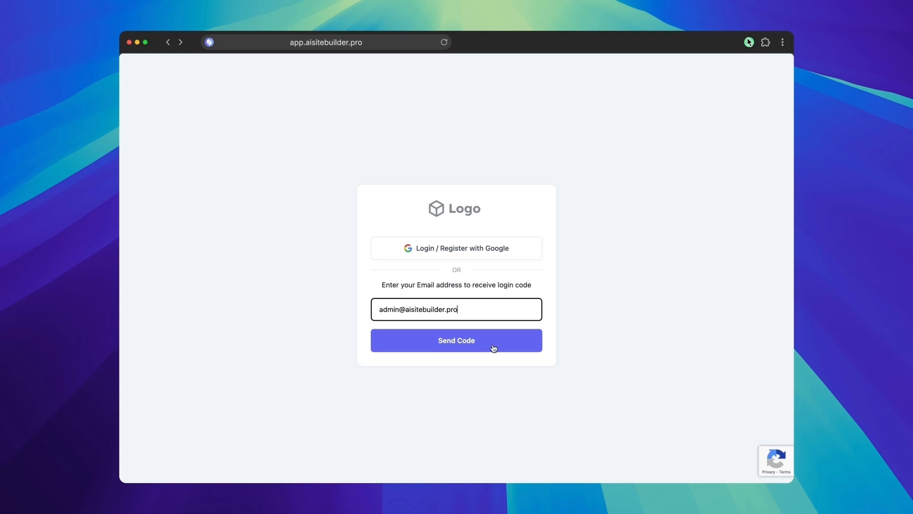
{"action": "left_click", "coordinate": [484, 341]}
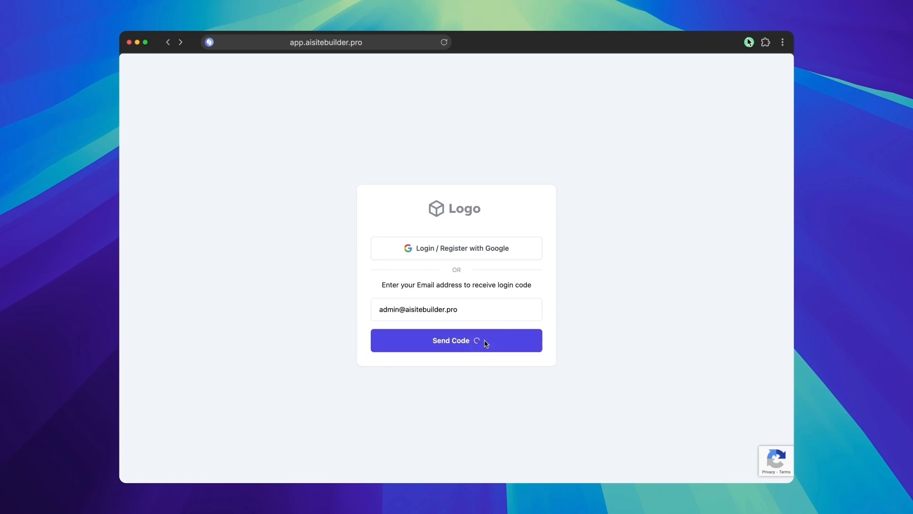
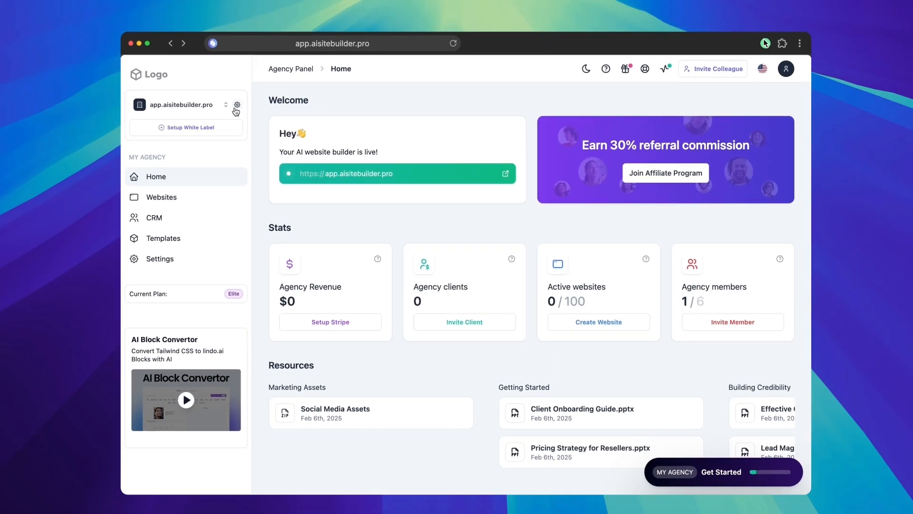
{"action": "left_click", "coordinate": [233, 103]}
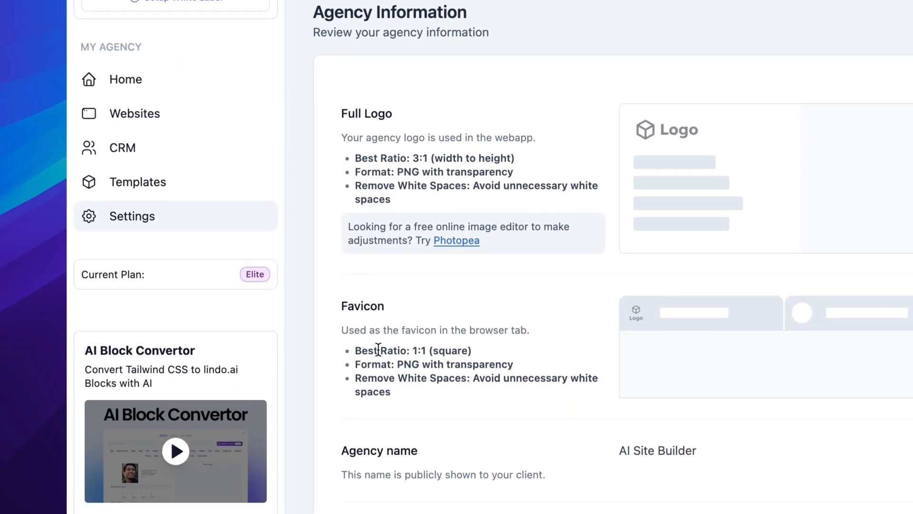
{"action": "scroll", "coordinate": [378, 445], "scroll_direction": "down", "scroll_amount": 2}
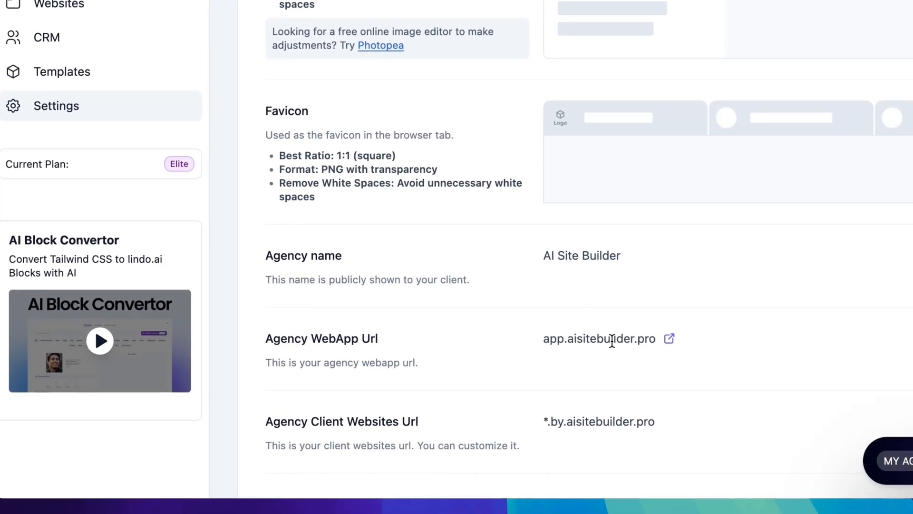
{"action": "scroll", "coordinate": [659, 347], "scroll_direction": "down", "scroll_amount": 3}
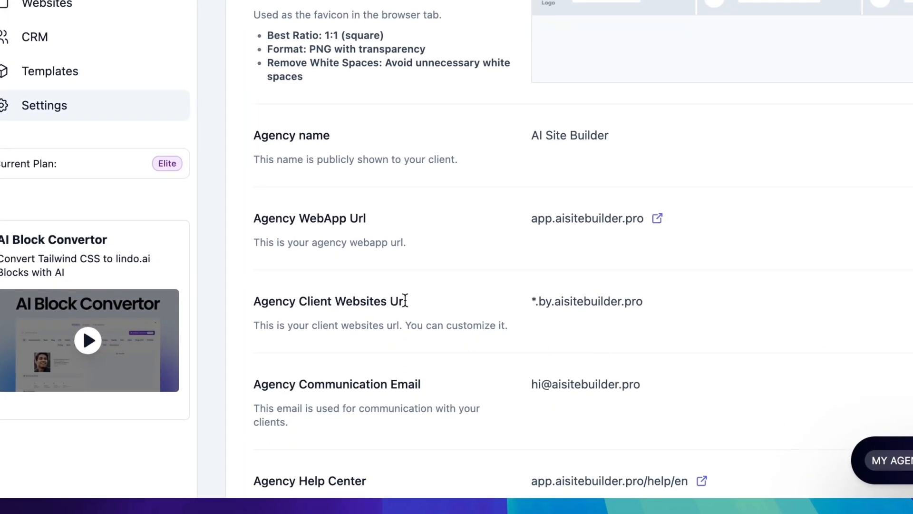
{"action": "scroll", "coordinate": [550, 312], "scroll_direction": "down", "scroll_amount": 2}
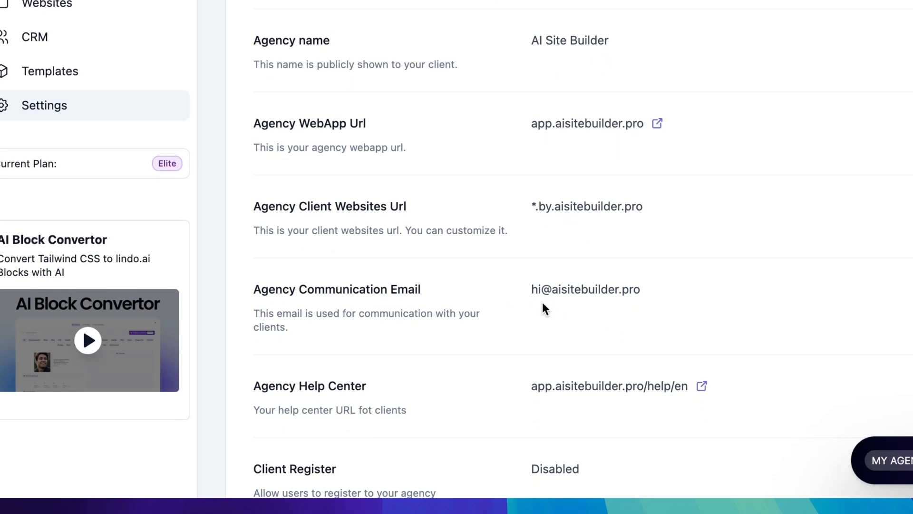
{"action": "scroll", "coordinate": [524, 316], "scroll_direction": "down", "scroll_amount": 2}
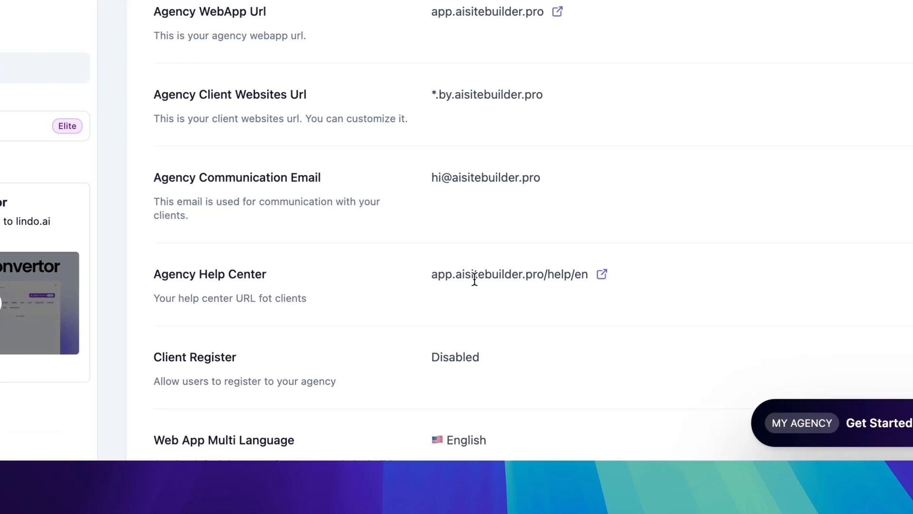
{"action": "scroll", "coordinate": [470, 342], "scroll_direction": "down", "scroll_amount": 2}
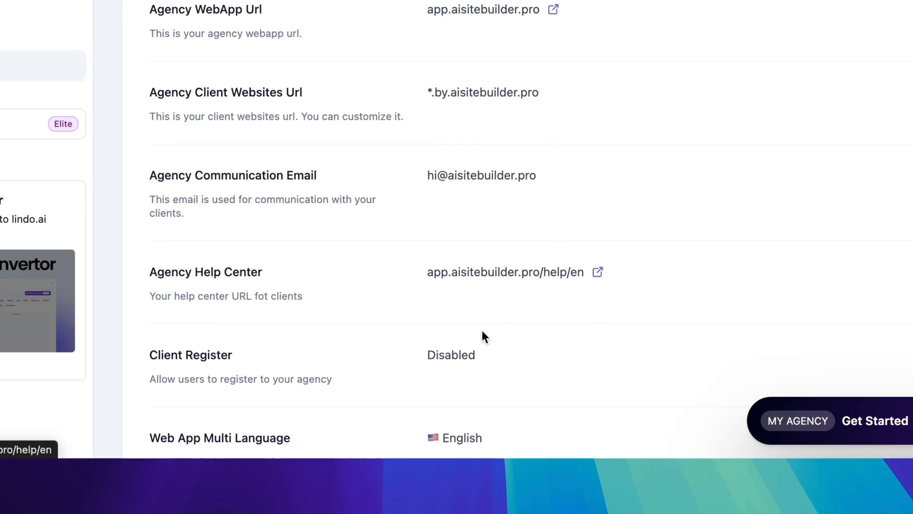
{"action": "scroll", "coordinate": [467, 338], "scroll_direction": "down", "scroll_amount": 2}
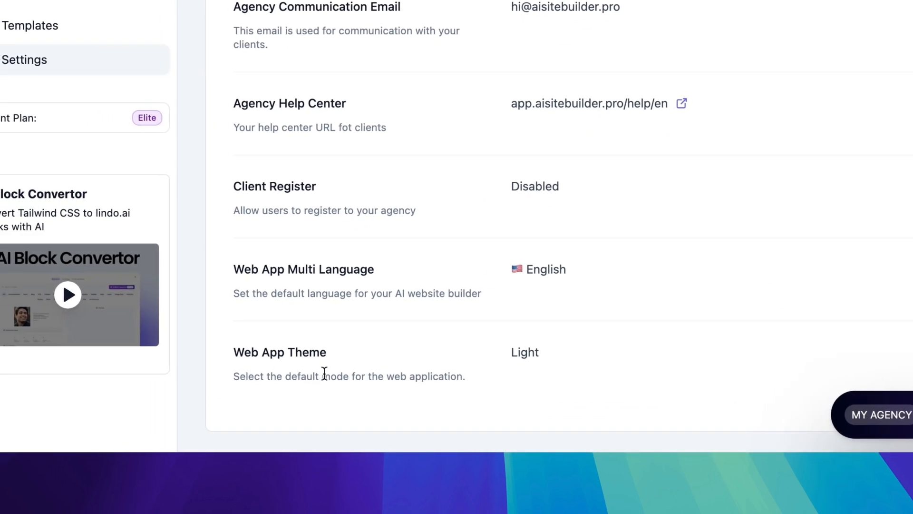
{"action": "scroll", "coordinate": [600, 166], "scroll_direction": "up", "scroll_amount": 2}
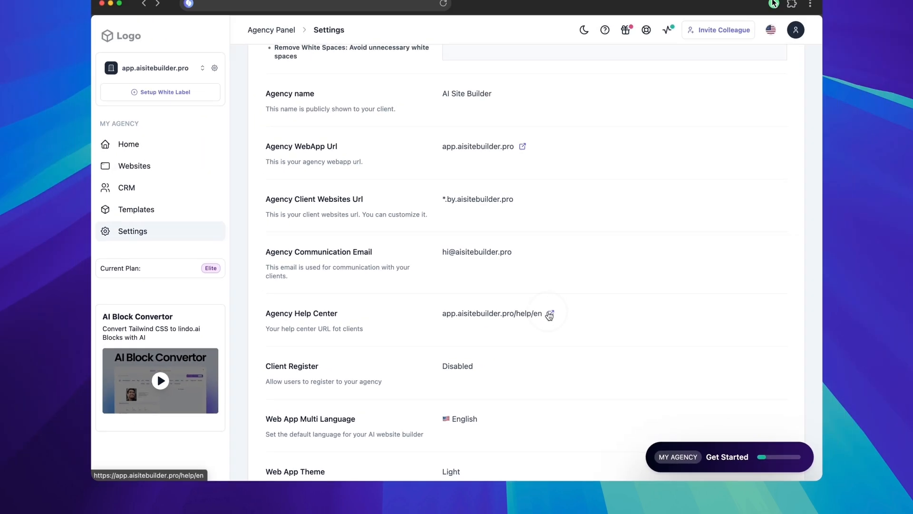
{"action": "left_click", "coordinate": [607, 189]}
{"action": "scroll", "coordinate": [591, 218], "scroll_direction": "down", "scroll_amount": 3}
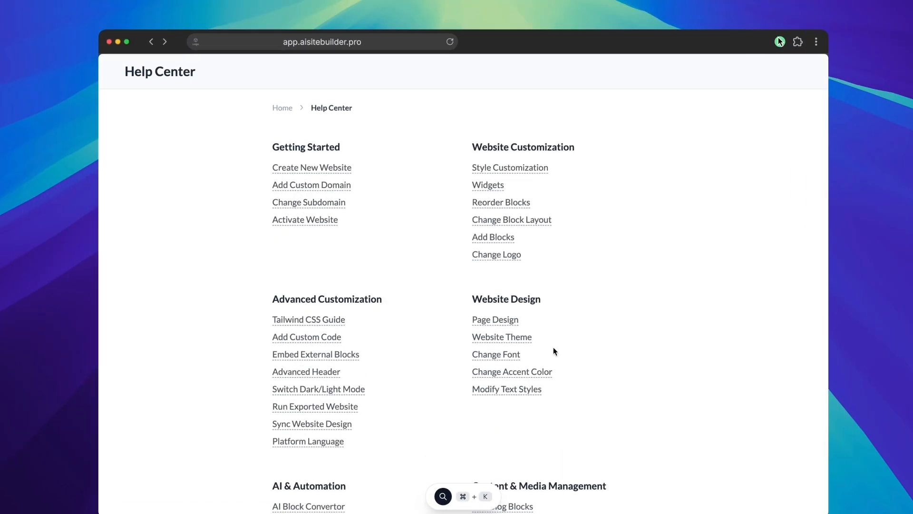
{"action": "scroll", "coordinate": [327, 288], "scroll_direction": "down", "scroll_amount": 5}
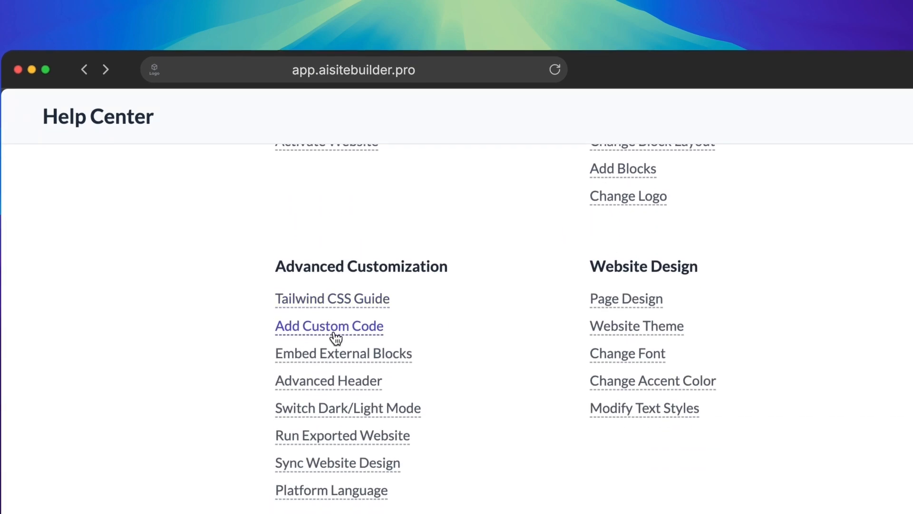
{"action": "scroll", "coordinate": [347, 438], "scroll_direction": "down", "scroll_amount": 8}
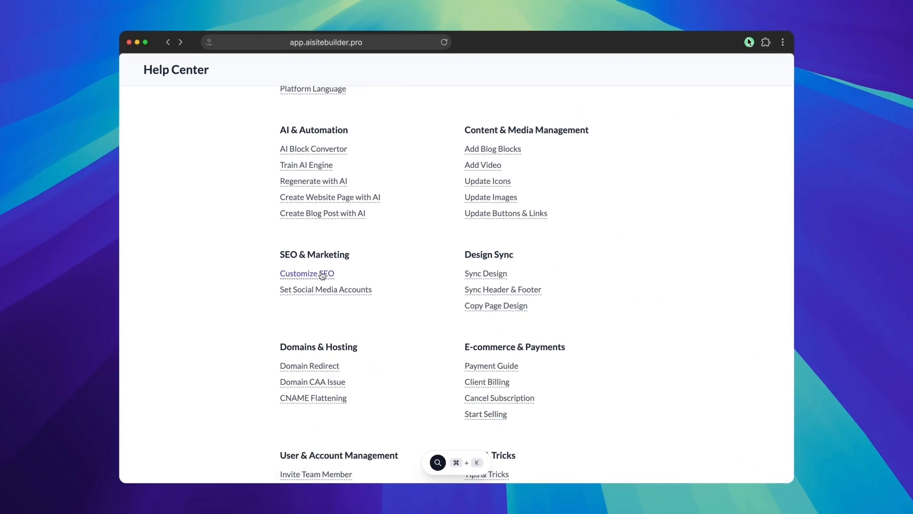
{"action": "left_click", "coordinate": [358, 364]}
{"action": "scroll", "coordinate": [321, 271], "scroll_direction": "down", "scroll_amount": 10}
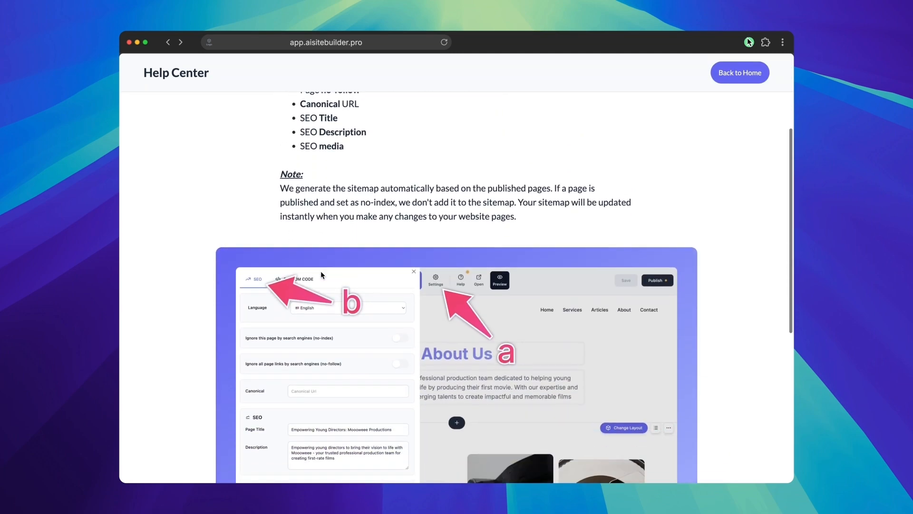
{"action": "scroll", "coordinate": [322, 275], "scroll_direction": "up", "scroll_amount": 5}
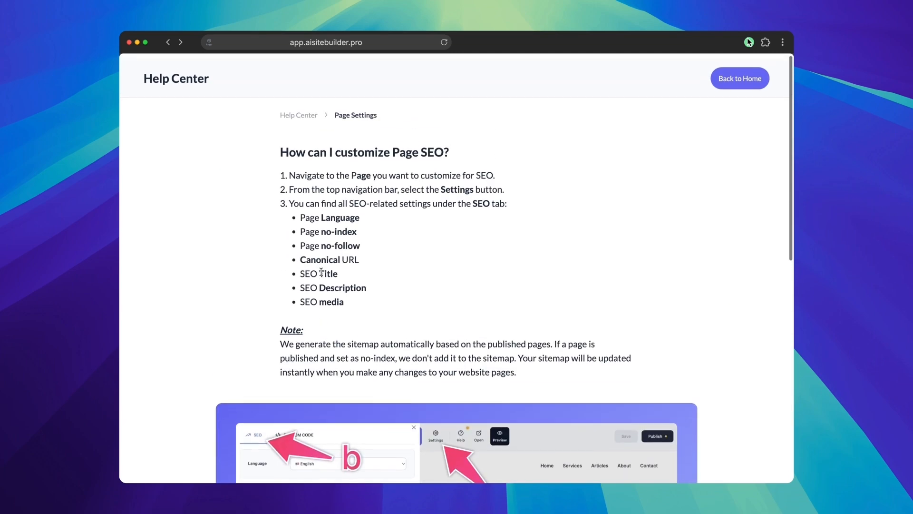
{"action": "key", "text": "super+w"}
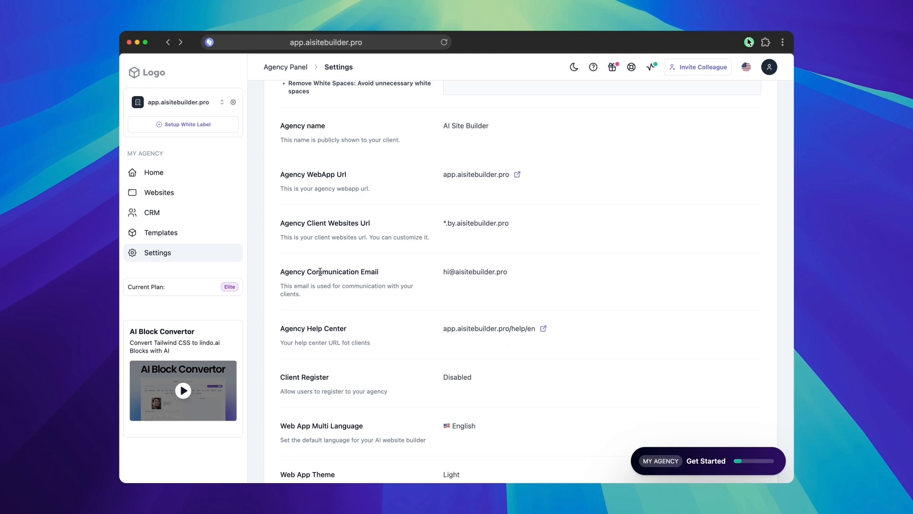
- Upload ai-site-full-logo.png as main logo and ai-site-favicon.png as square logo, then save
{"action": "scroll", "coordinate": [321, 271], "scroll_direction": "up", "scroll_amount": 8}
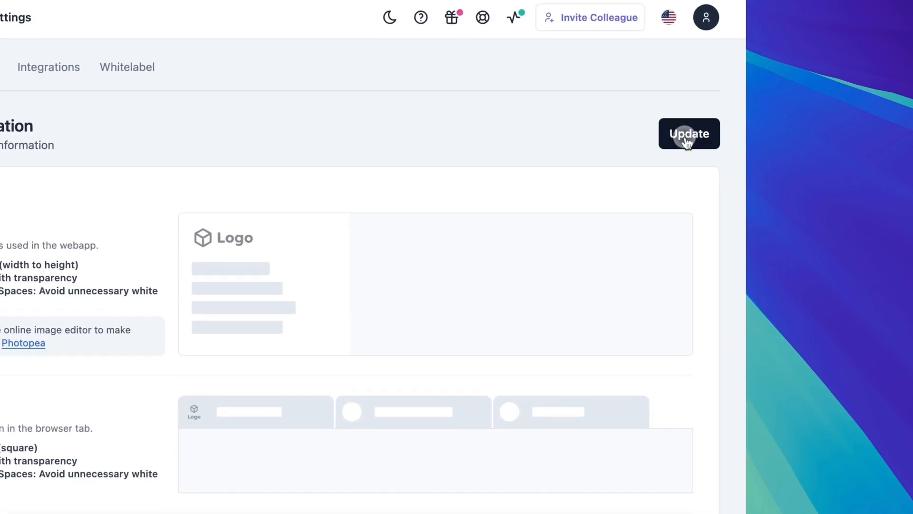
{"action": "left_click", "coordinate": [752, 138]}
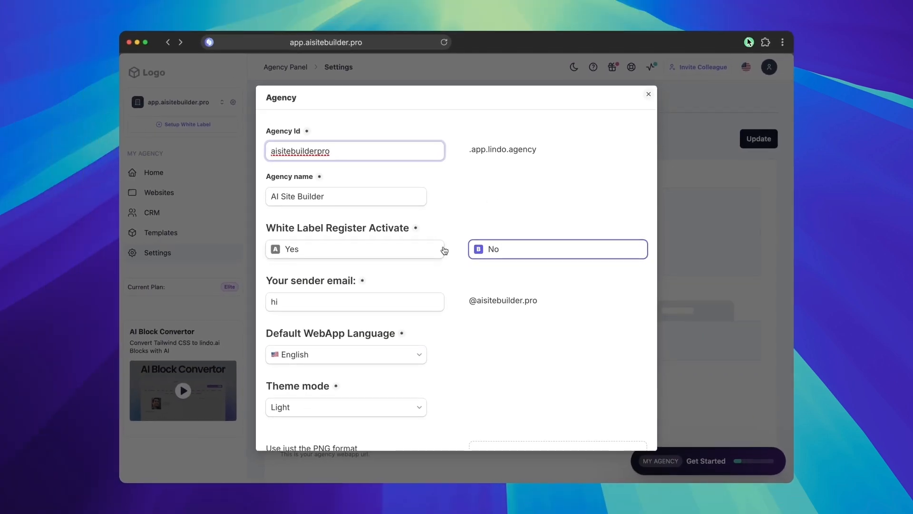
{"action": "scroll", "coordinate": [444, 251], "scroll_direction": "down", "scroll_amount": 5}
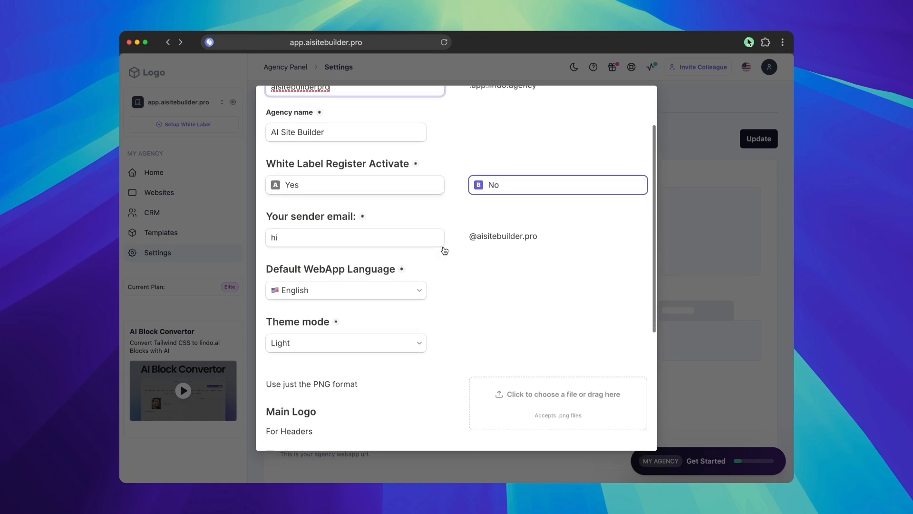
{"action": "scroll", "coordinate": [444, 251], "scroll_direction": "down", "scroll_amount": 3}
{"action": "left_click", "coordinate": [538, 228]}
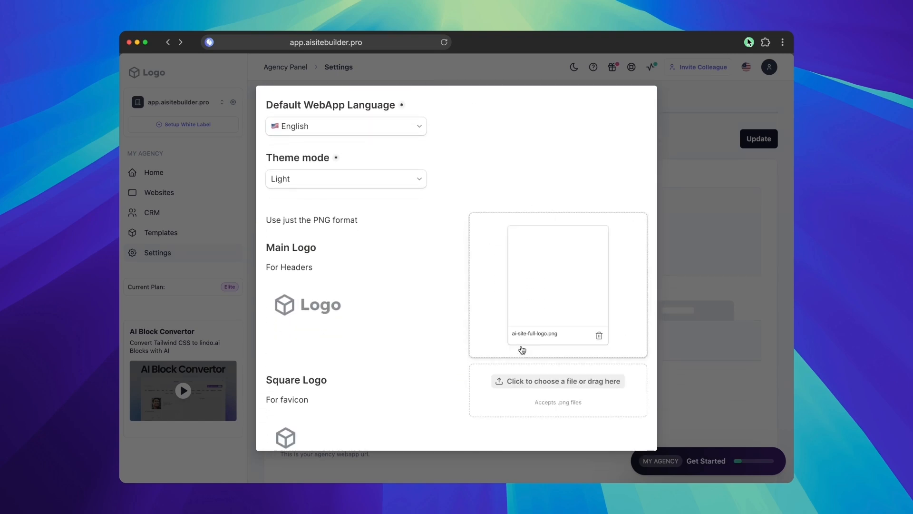
{"action": "left_click", "coordinate": [514, 382]}
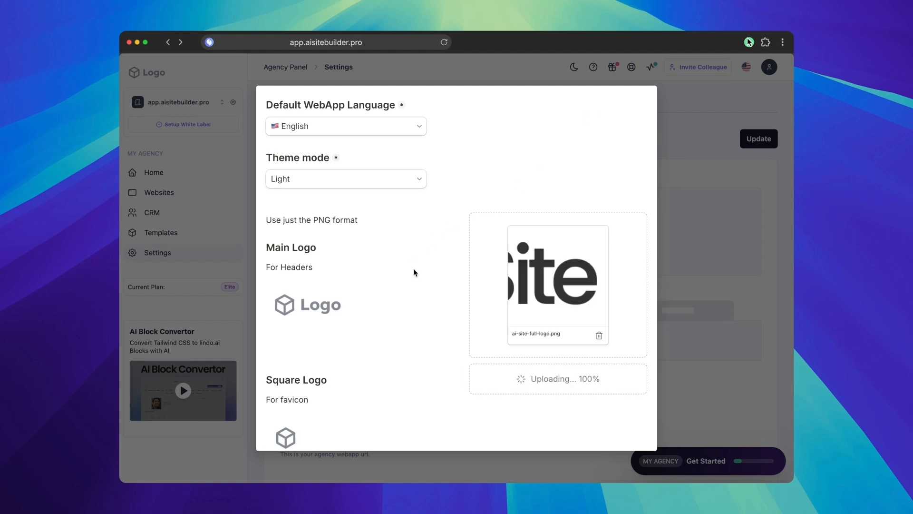
{"action": "scroll", "coordinate": [413, 272], "scroll_direction": "down", "scroll_amount": 5}
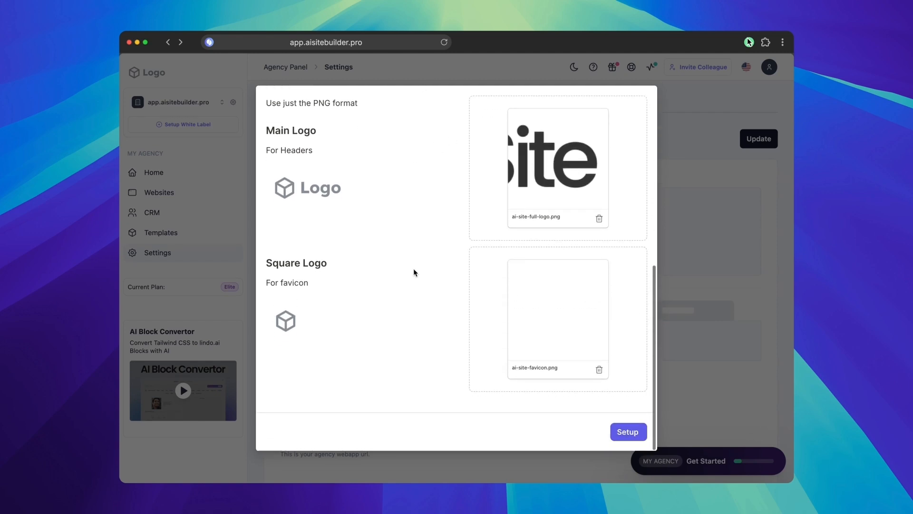
{"action": "left_click", "coordinate": [626, 432]}
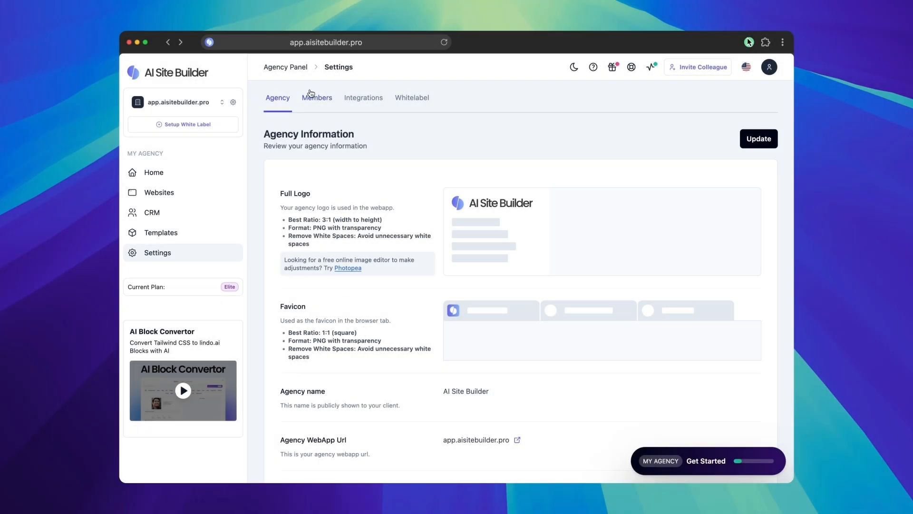
- Invite a new agency member by name and e-mail, then copy the invitation's acceptance link
{"action": "left_click", "coordinate": [313, 109]}
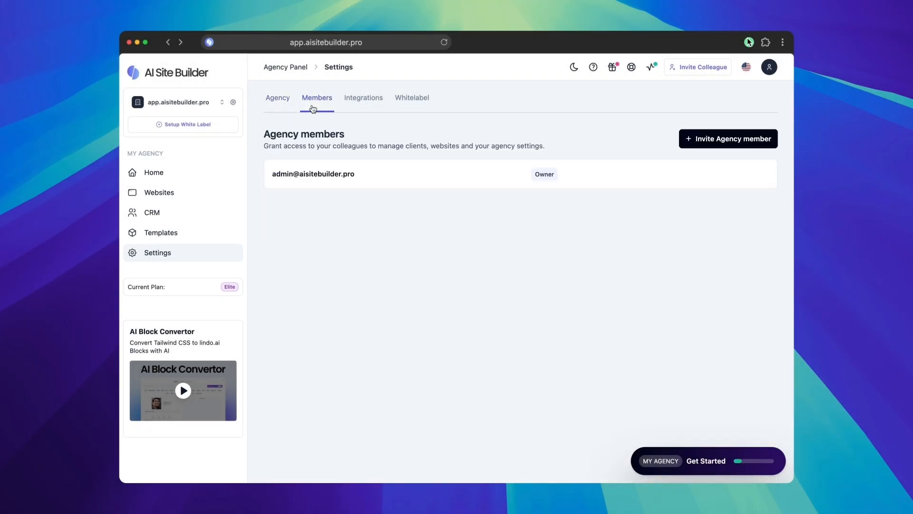
{"action": "left_click", "coordinate": [704, 140]}
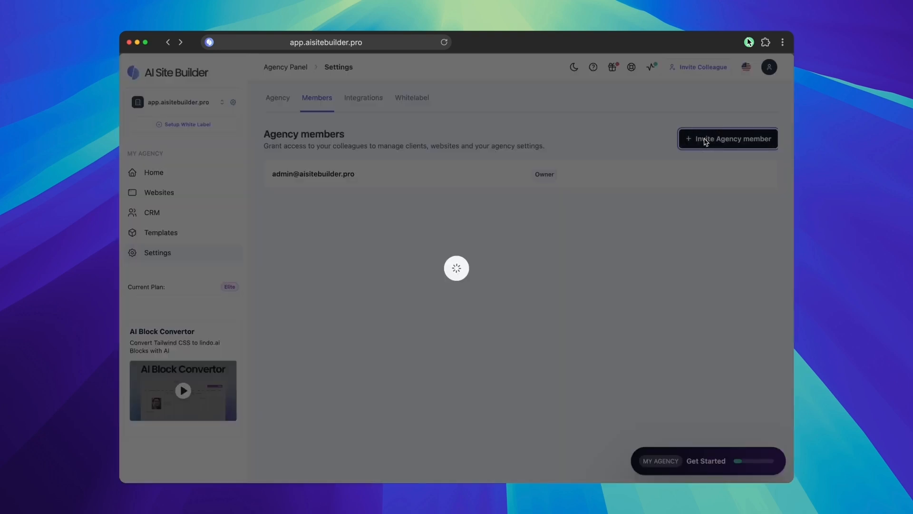
{"action": "type", "text": "john smith"}
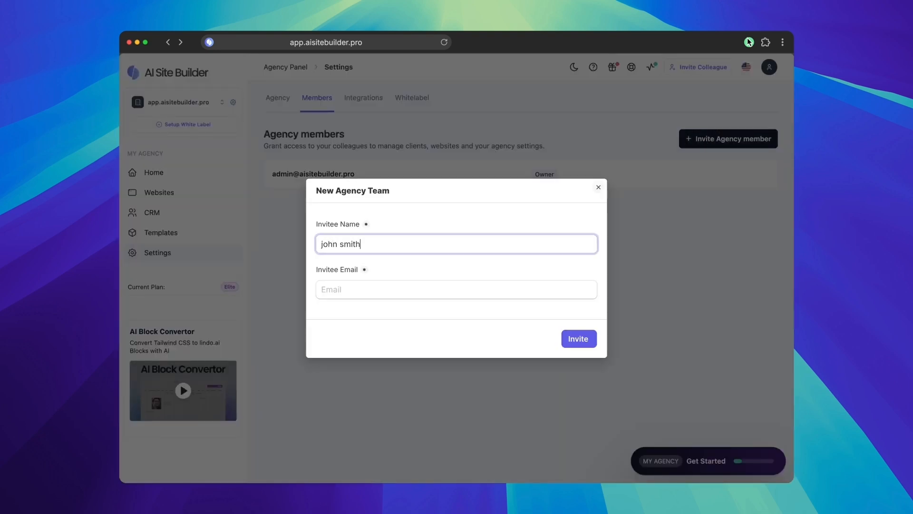
{"action": "key", "text": "Tab"}
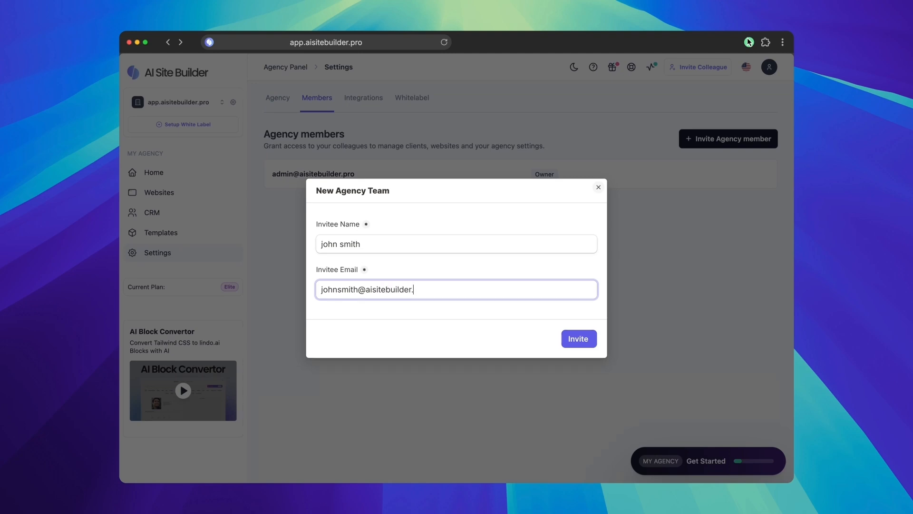
{"action": "left_click", "coordinate": [593, 339]}
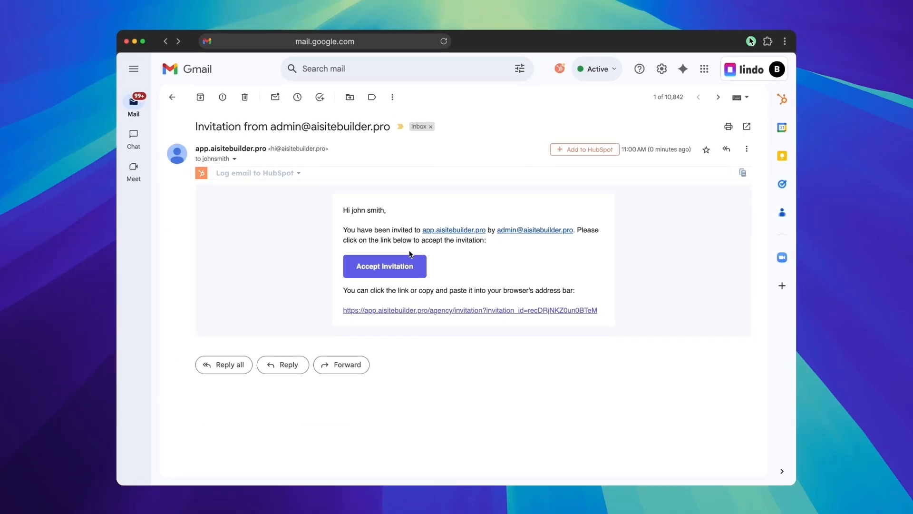
{"action": "right_click", "coordinate": [411, 268]}
{"action": "left_click", "coordinate": [456, 357]}
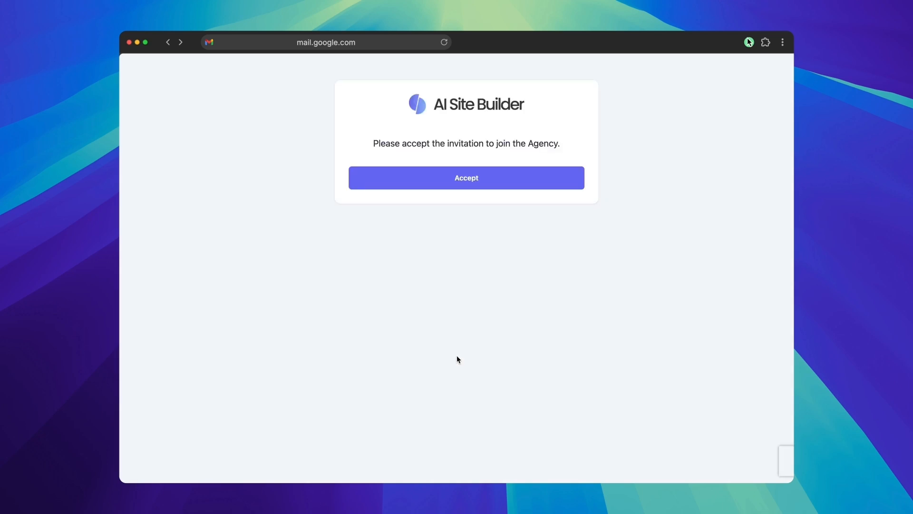
- Accept the invitation and request a login code for the invited member's e-mail
{"action": "left_click", "coordinate": [465, 184]}
{"action": "left_click", "coordinate": [427, 311]}
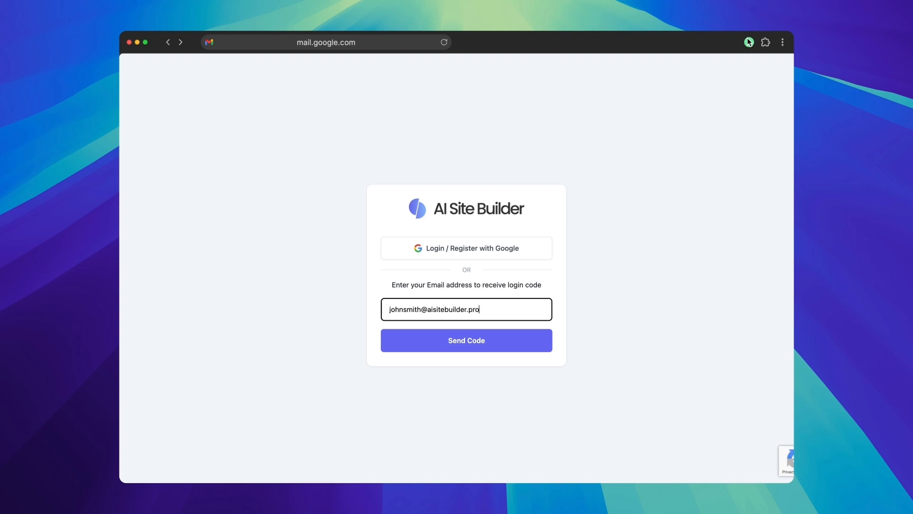
{"action": "left_click", "coordinate": [475, 347]}
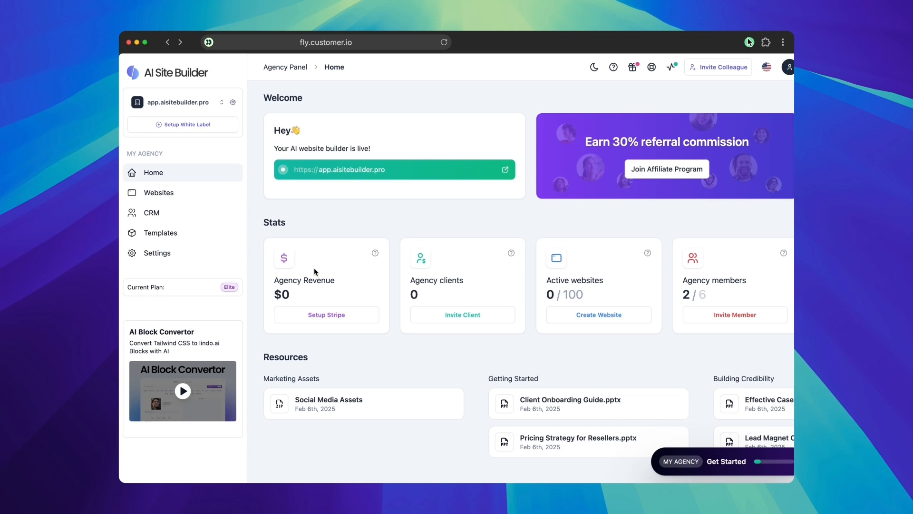
- Confirm the agency members list shows Team and Owner, then go to the empty Websites page
{"action": "left_click", "coordinate": [790, 69]}
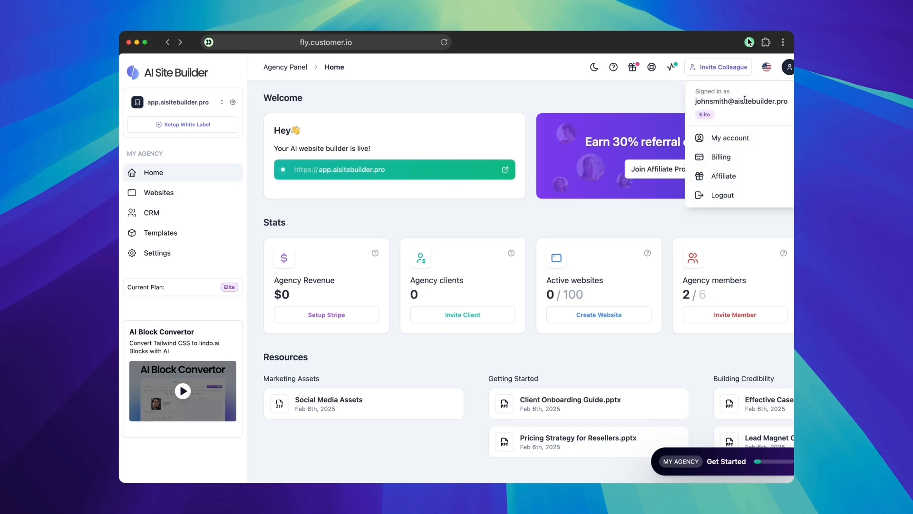
{"action": "left_click", "coordinate": [434, 111]}
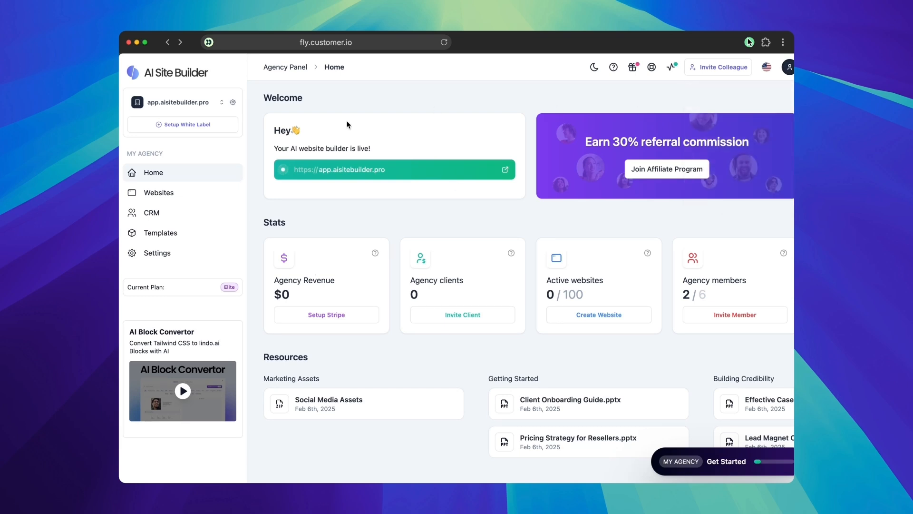
{"action": "left_click", "coordinate": [202, 253]}
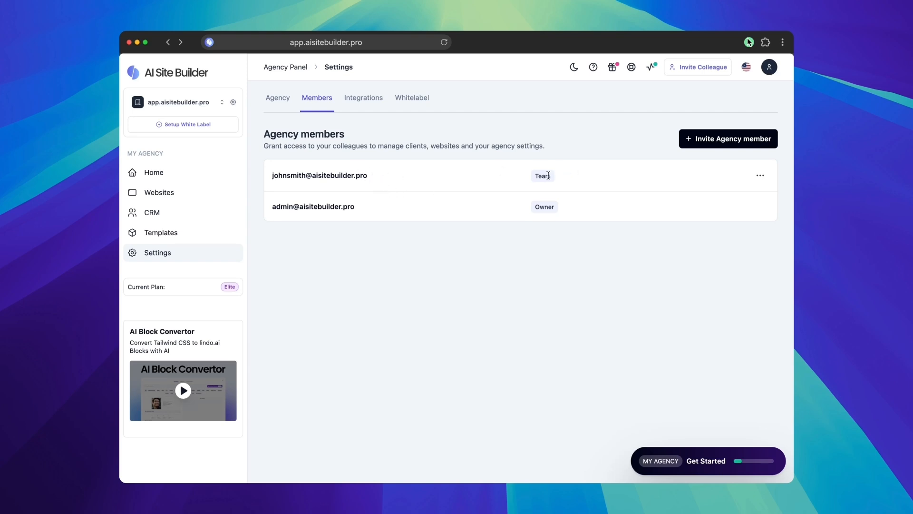
{"action": "left_click", "coordinate": [768, 67]}
{"action": "left_click", "coordinate": [187, 199]}
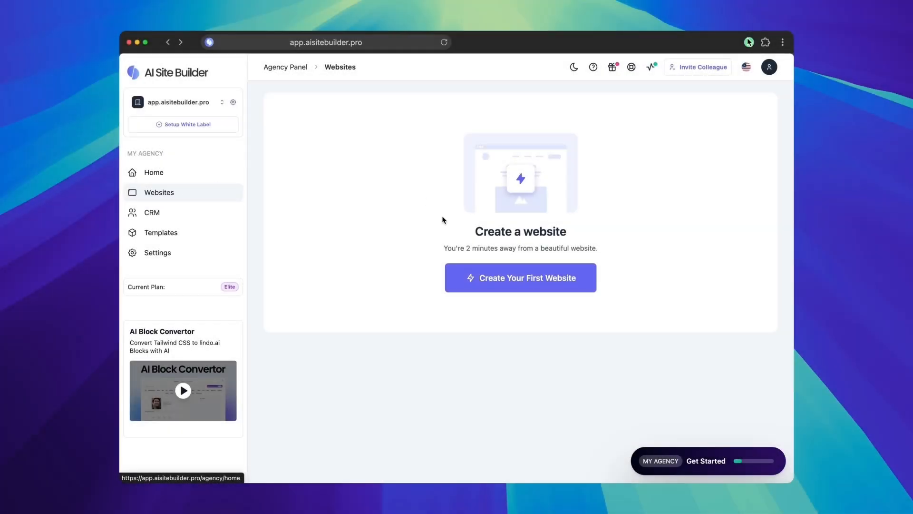
- Create the website 'AI Site Builder Pro' on subdomain agency, then open it
{"action": "left_click", "coordinate": [456, 269]}
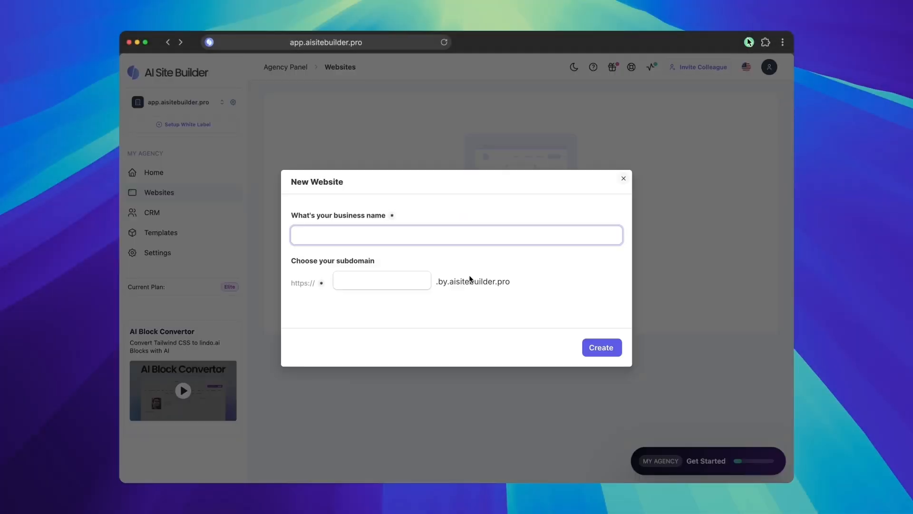
{"action": "type", "text": "AI Site Builde"}
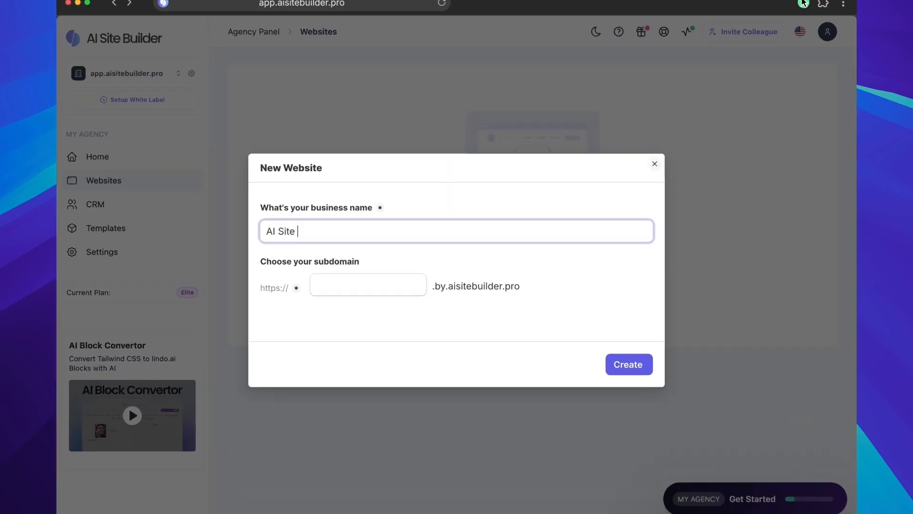
{"action": "type", "text": "r Pro"}
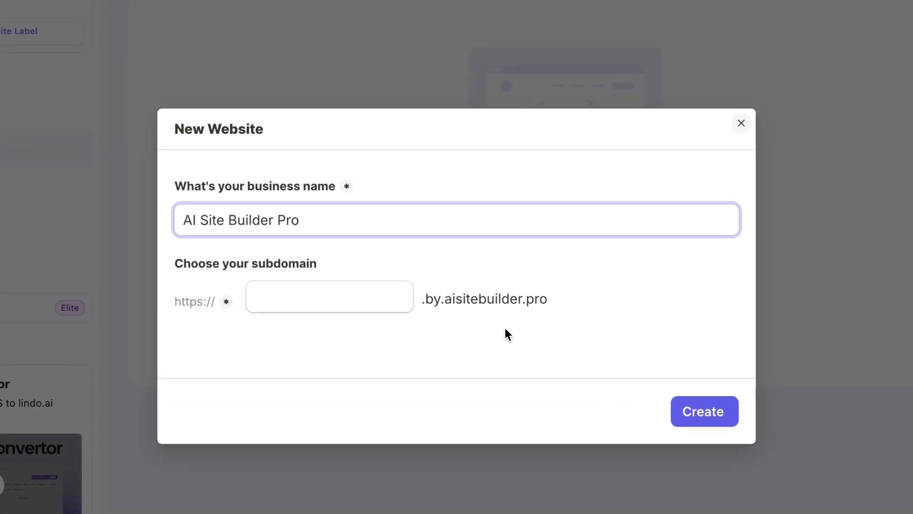
{"action": "left_click", "coordinate": [374, 297]}
{"action": "type", "text": "agency"}
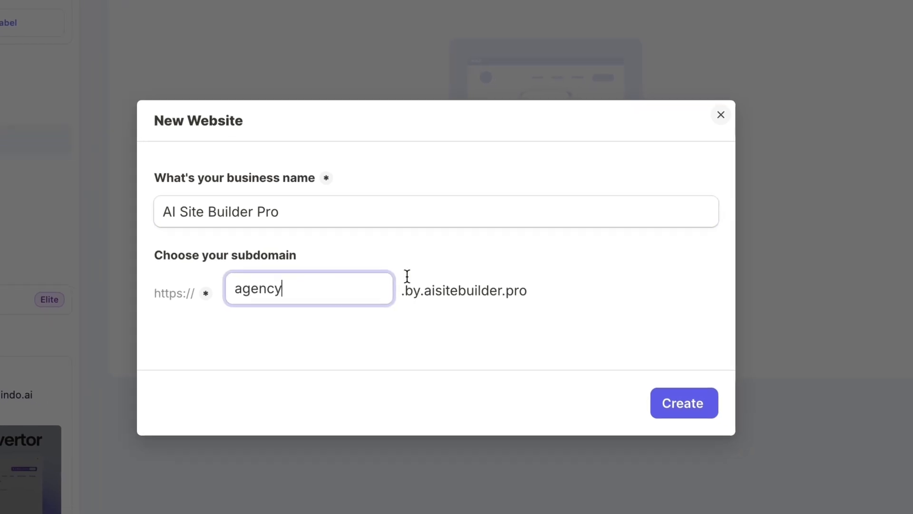
{"action": "left_click", "coordinate": [675, 404]}
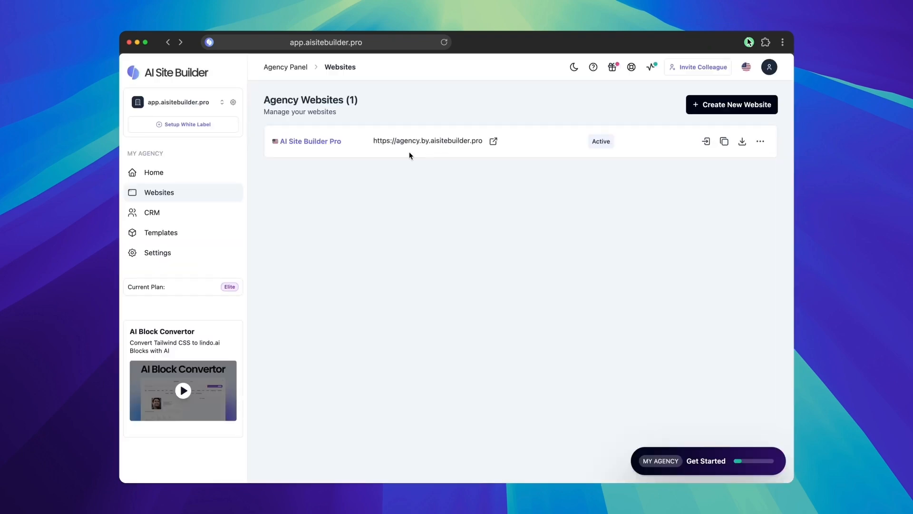
{"action": "left_click", "coordinate": [333, 142]}
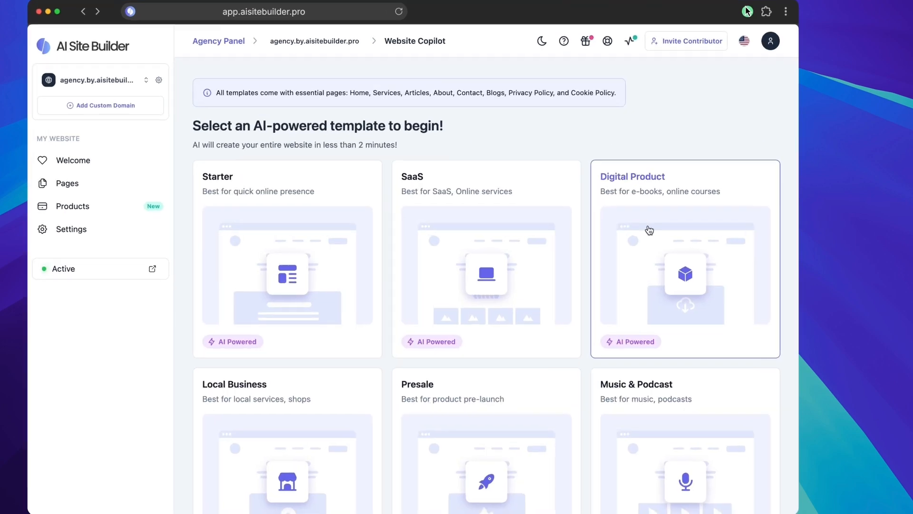
- Generate the site from the Digital Product template with an AI site builder description in English
{"action": "left_click", "coordinate": [661, 235]}
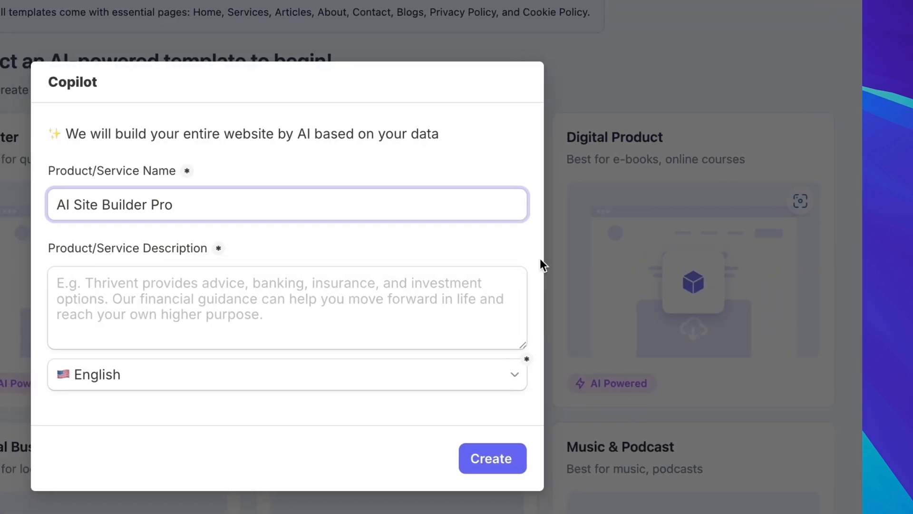
{"action": "left_click", "coordinate": [223, 311]}
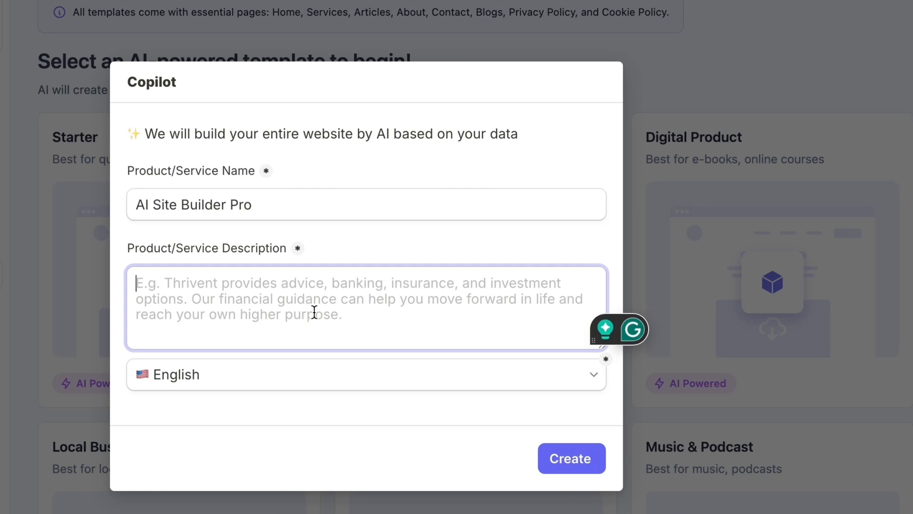
{"action": "type", "text": "AI Site Bui"}
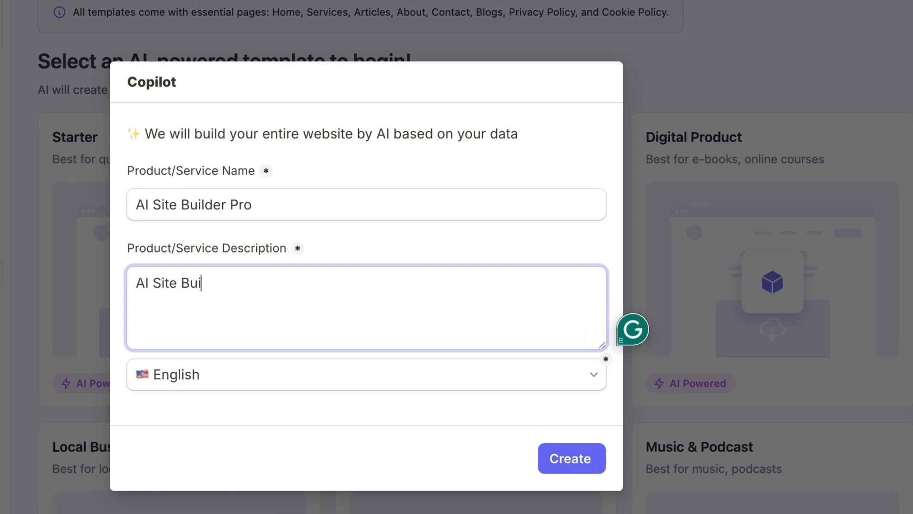
{"action": "type", "text": "lder is and advanced AI S"}
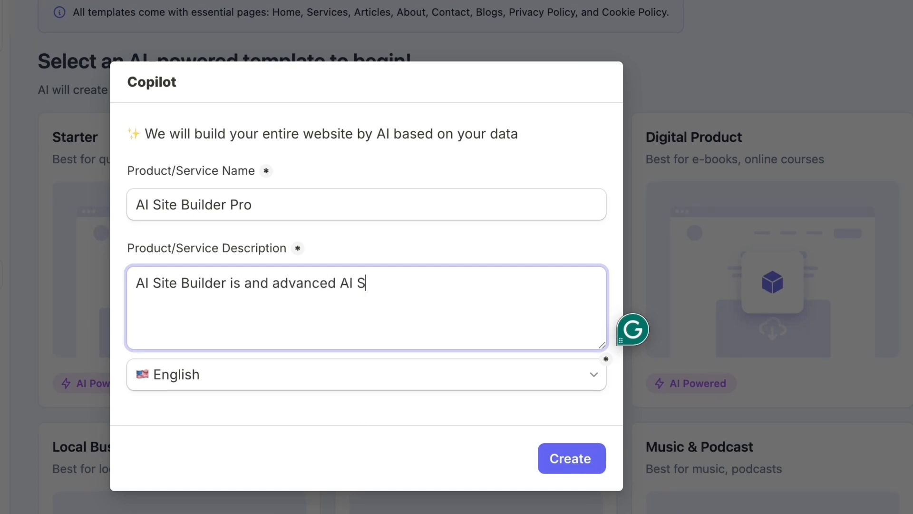
{"action": "type", "text": "ite builder for local buson"}
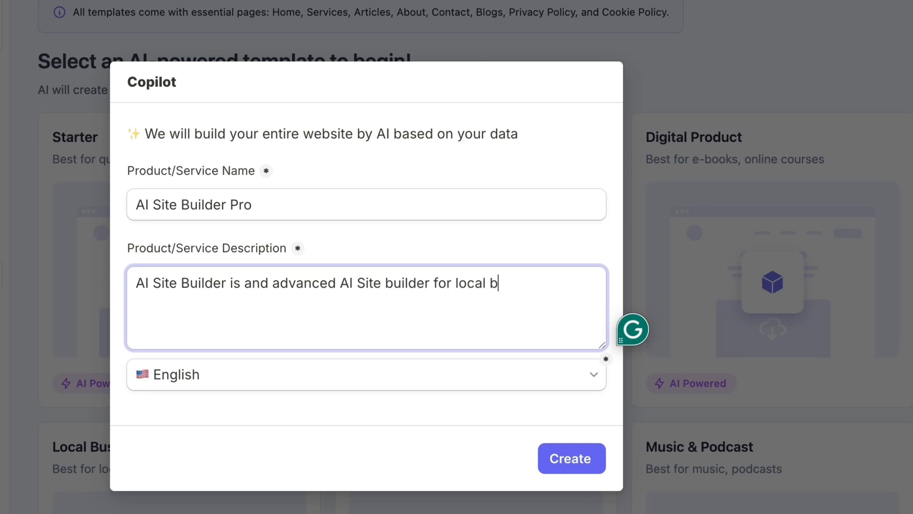
{"action": "type", "text": "ines"}
{"action": "type", "text": "es"}
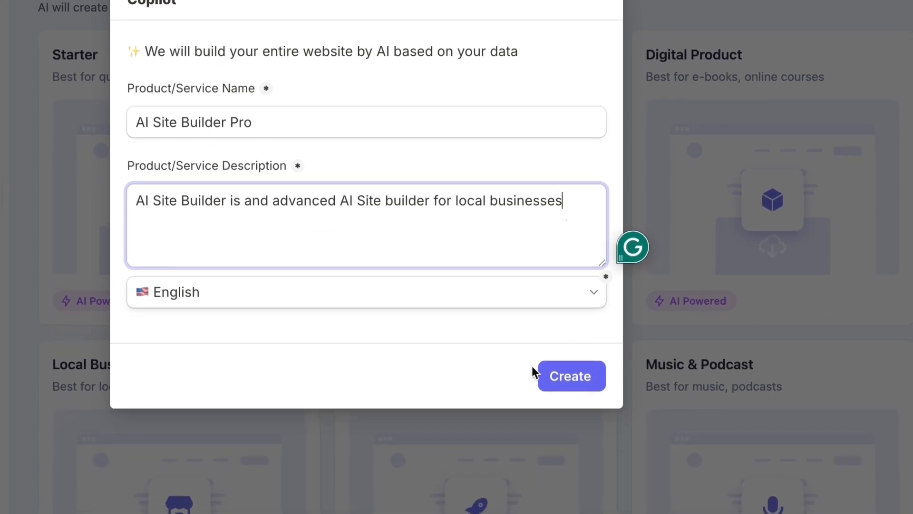
{"action": "left_click", "coordinate": [557, 459]}
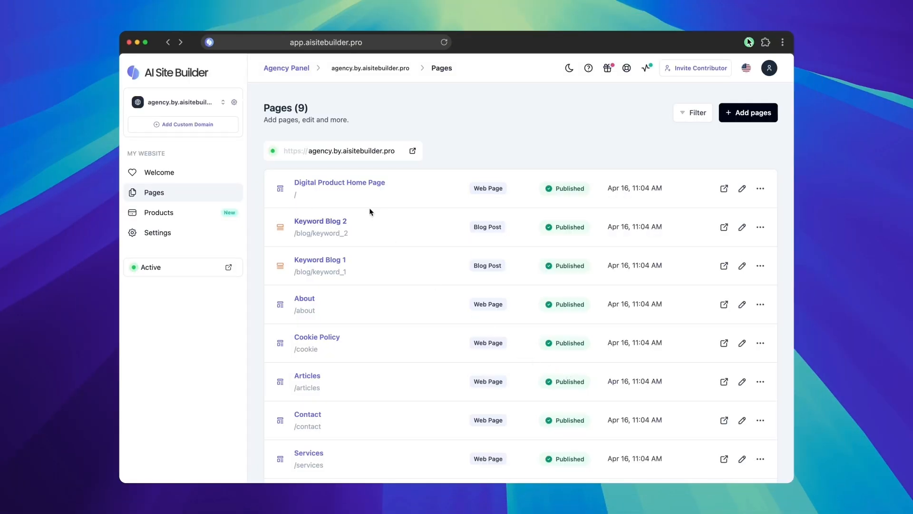
- Open the Digital Product Home Page in the editor and delete the hero's price sentence
{"action": "left_click", "coordinate": [355, 185]}
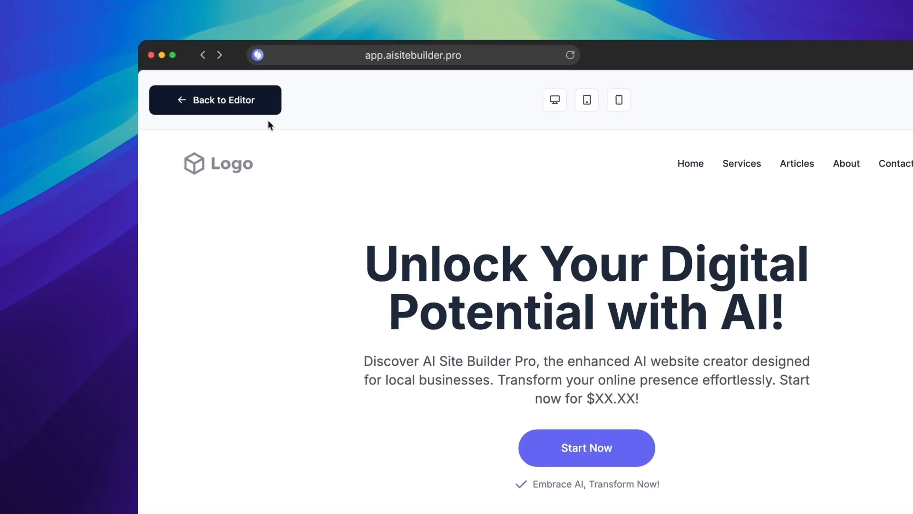
{"action": "left_click", "coordinate": [209, 80]}
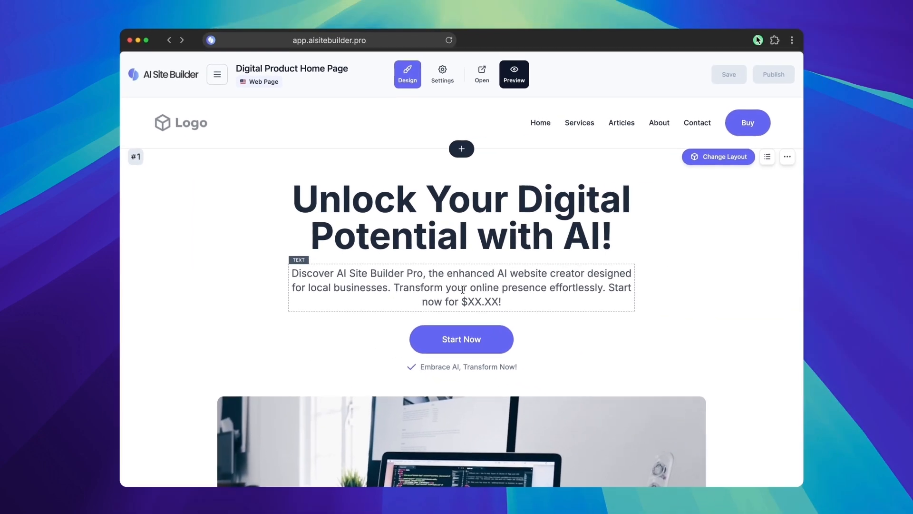
{"action": "left_click_drag", "start_coordinate": [390, 282], "coordinate": [499, 301]}
{"action": "key", "text": "BackSpace"}
{"action": "key", "text": "BackSpace"}
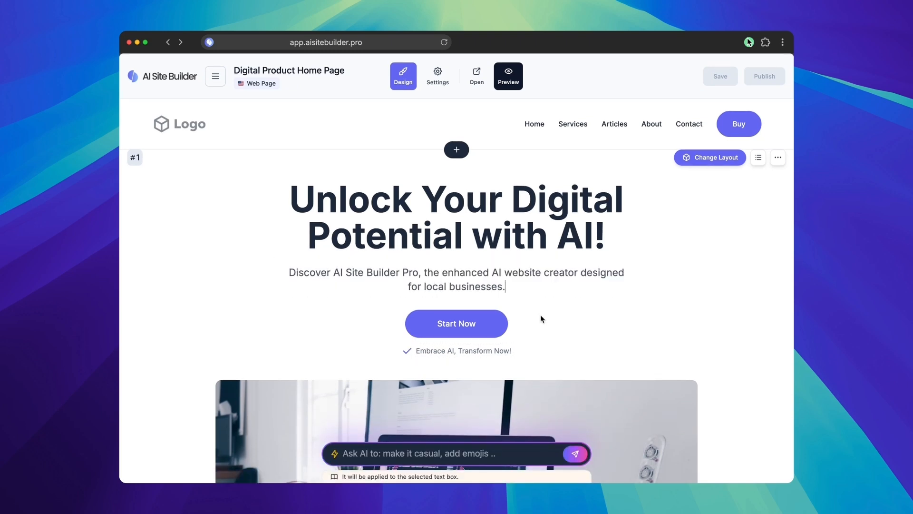
- Replace the hero laptop photo with an uploaded builder screenshot from My Assets
{"action": "scroll", "coordinate": [536, 310], "scroll_direction": "down", "scroll_amount": 5}
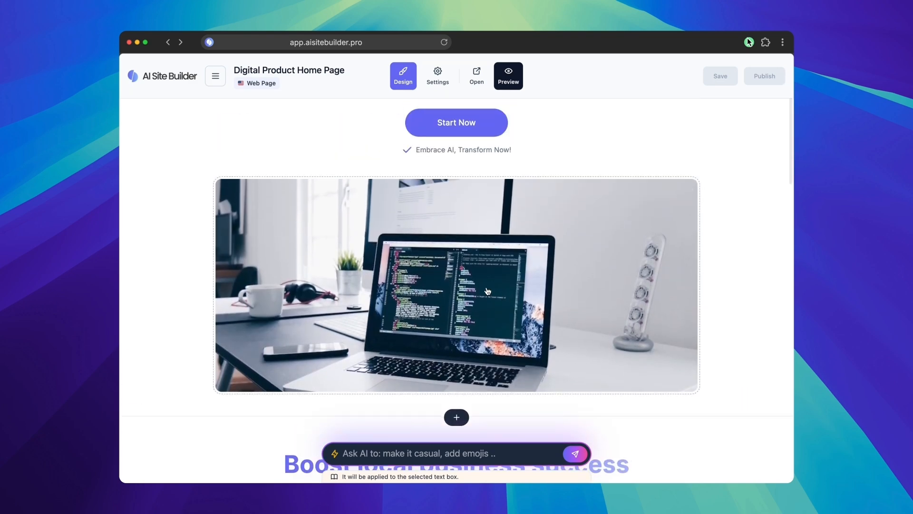
{"action": "scroll", "coordinate": [487, 290], "scroll_direction": "down", "scroll_amount": 4}
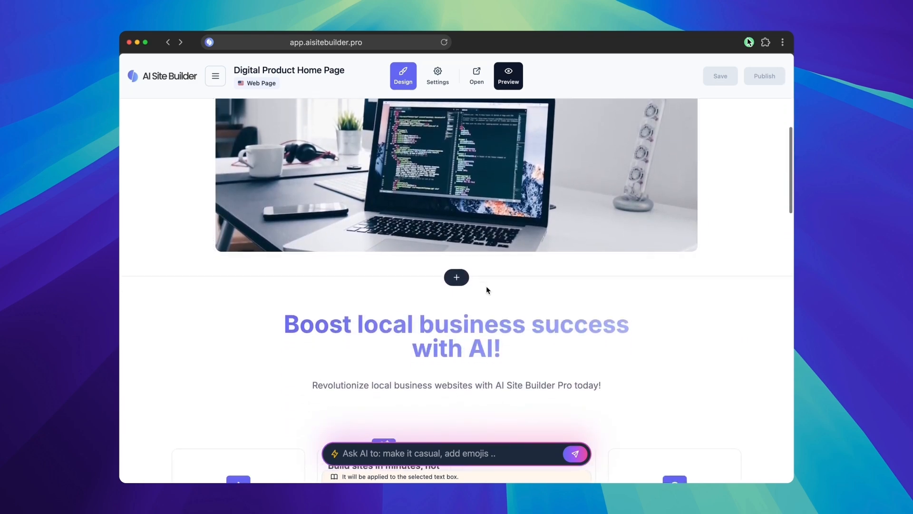
{"action": "scroll", "coordinate": [486, 286], "scroll_direction": "up", "scroll_amount": 5}
{"action": "left_click", "coordinate": [486, 286]}
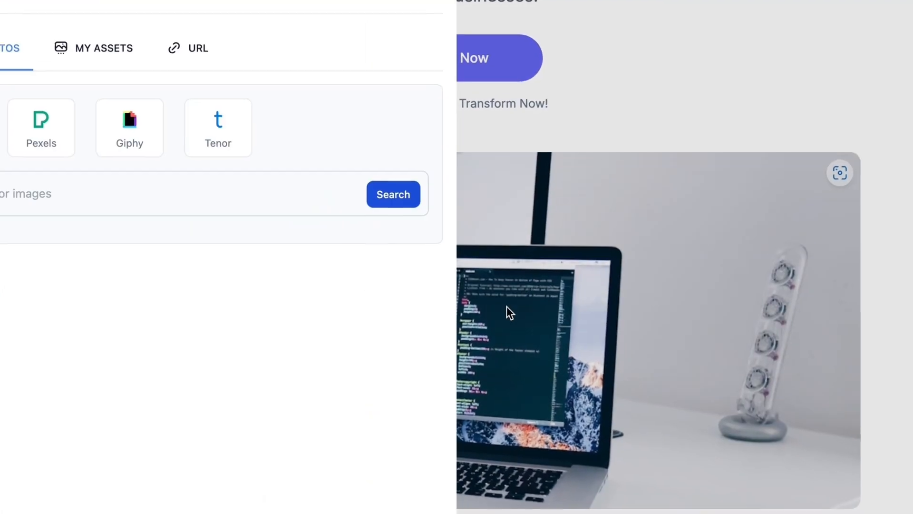
{"action": "left_click", "coordinate": [238, 133]}
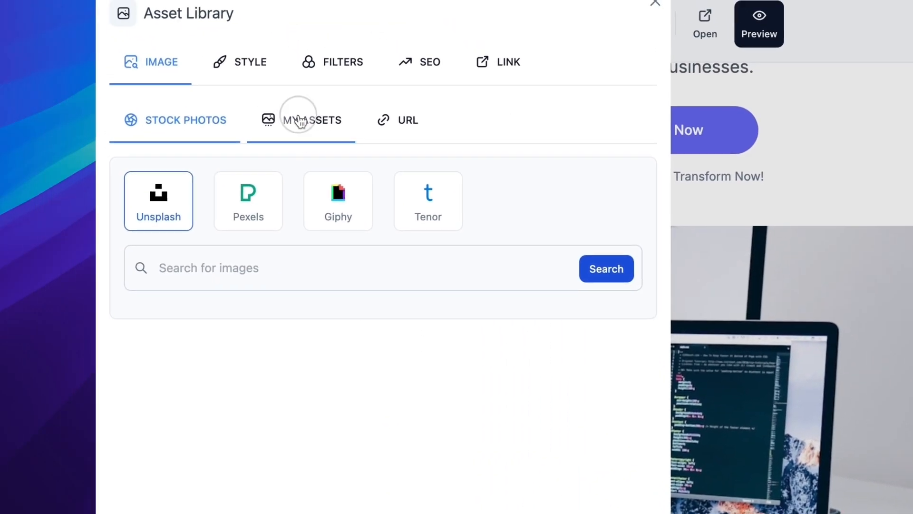
{"action": "left_click", "coordinate": [573, 198]}
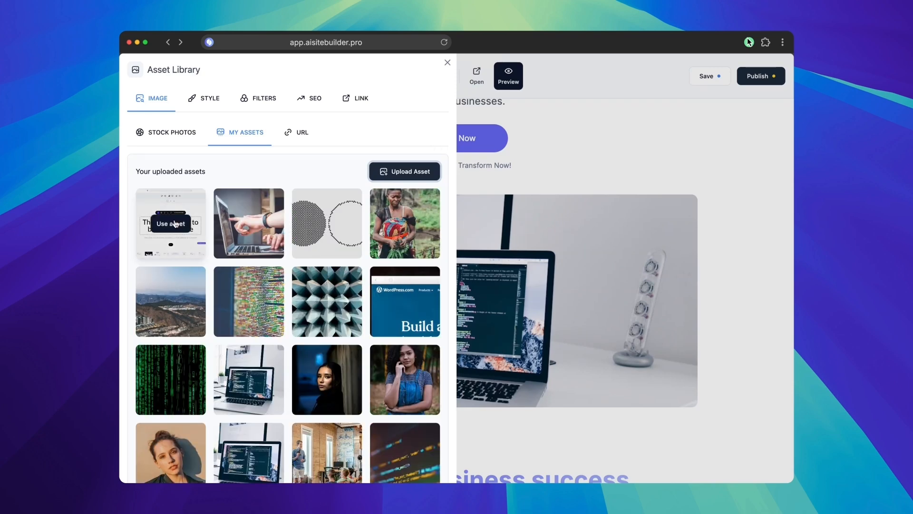
{"action": "left_click", "coordinate": [173, 224]}
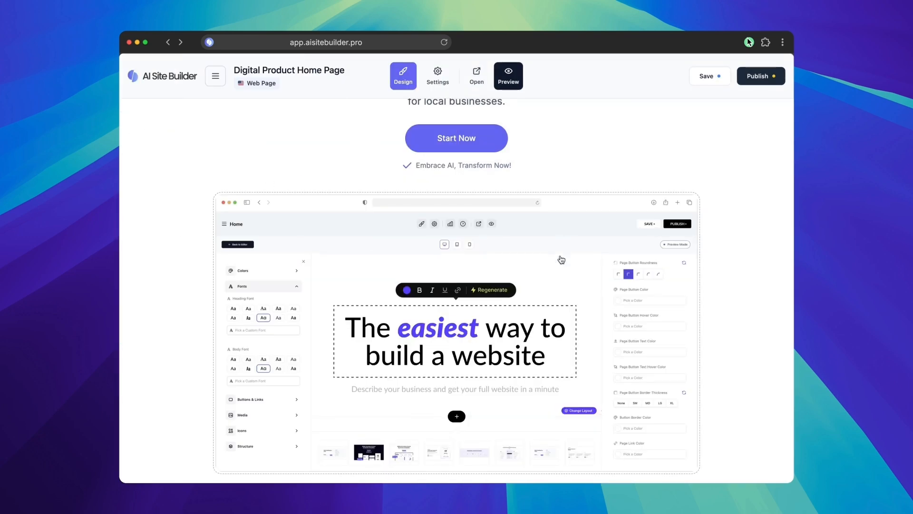
- Remove the rounded corners from the new screenshot image
{"action": "left_click", "coordinate": [445, 220]}
{"action": "left_click", "coordinate": [206, 98]}
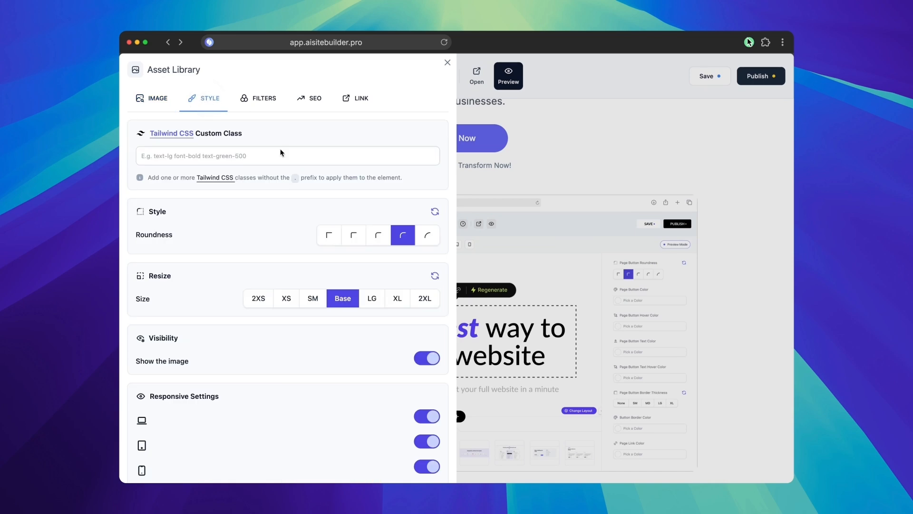
{"action": "left_click", "coordinate": [330, 235]}
{"action": "left_click", "coordinate": [577, 129]}
- Preview the edited home page, then open the hero Start Now button's link settings
{"action": "left_click", "coordinate": [508, 76]}
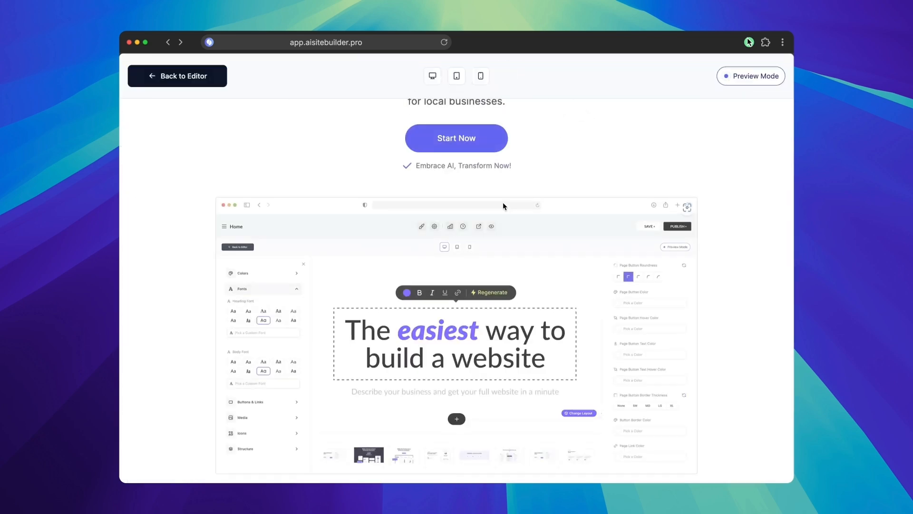
{"action": "scroll", "coordinate": [508, 316], "scroll_direction": "down", "scroll_amount": 2}
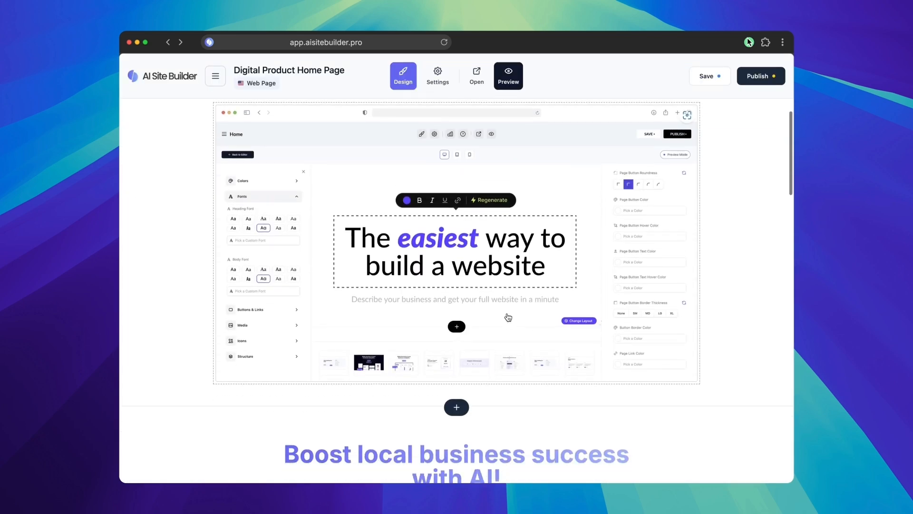
{"action": "scroll", "coordinate": [507, 316], "scroll_direction": "down", "scroll_amount": 10}
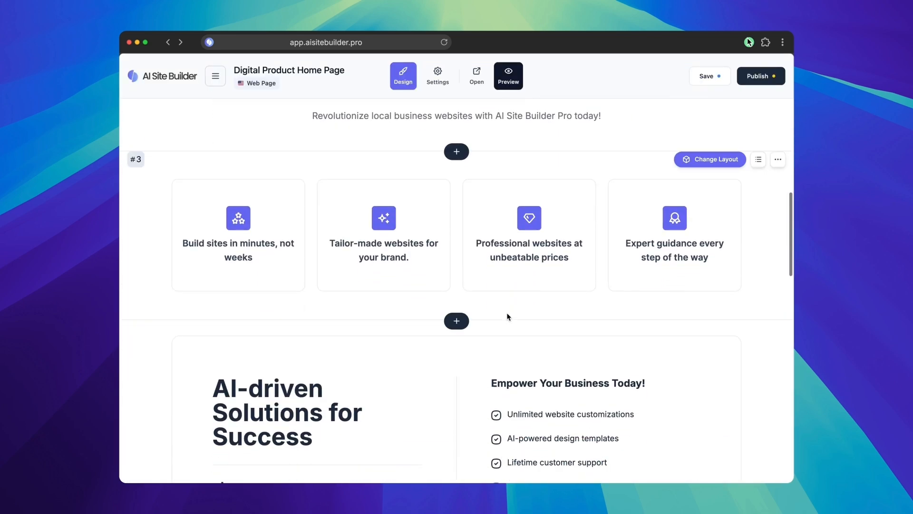
{"action": "scroll", "coordinate": [507, 316], "scroll_direction": "down", "scroll_amount": 6}
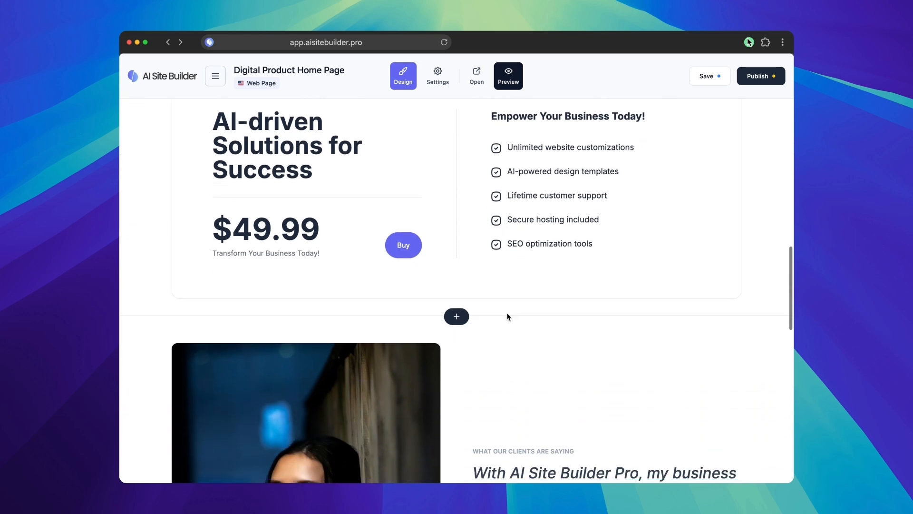
{"action": "scroll", "coordinate": [507, 316], "scroll_direction": "down", "scroll_amount": 10}
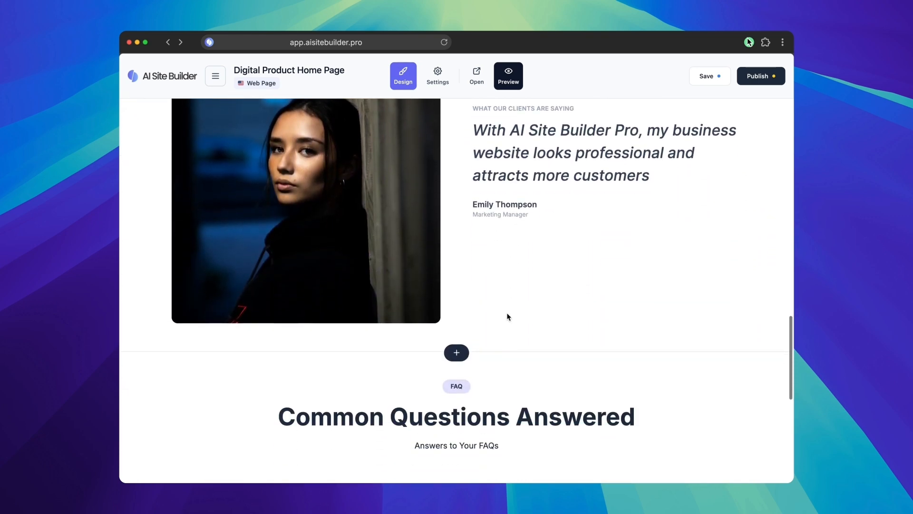
{"action": "scroll", "coordinate": [507, 316], "scroll_direction": "down", "scroll_amount": 2}
{"action": "scroll", "coordinate": [507, 318], "scroll_direction": "up", "scroll_amount": 20}
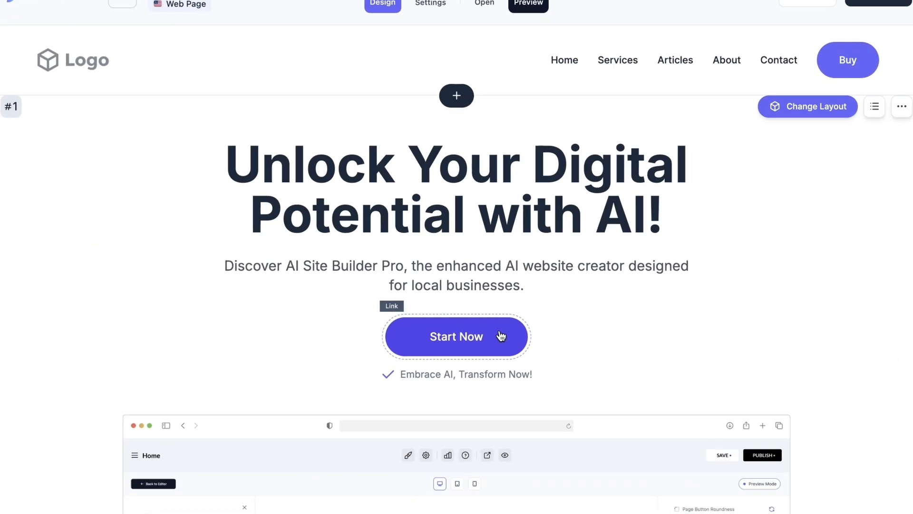
{"action": "left_click", "coordinate": [504, 319]}
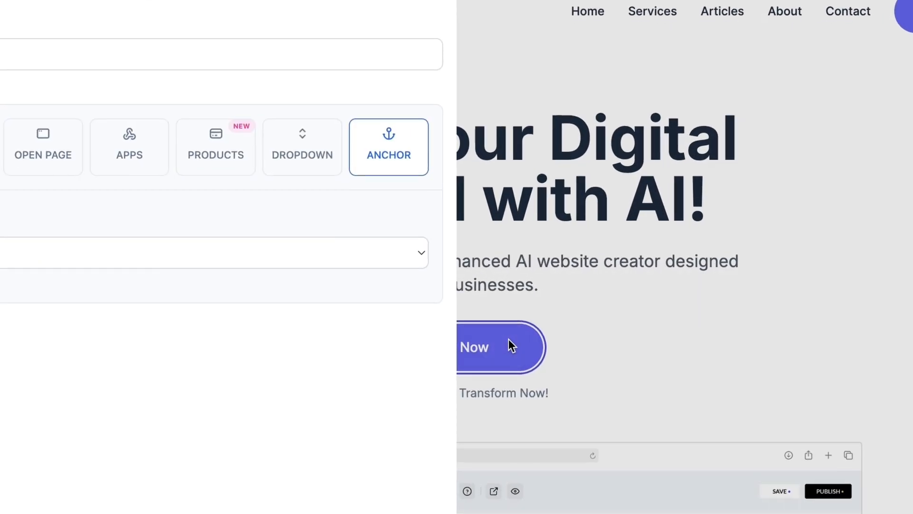
- Link the hero Start Now button to the sign-in URL, opening in a new tab
{"action": "left_click", "coordinate": [200, 152]}
{"action": "left_click", "coordinate": [236, 251]}
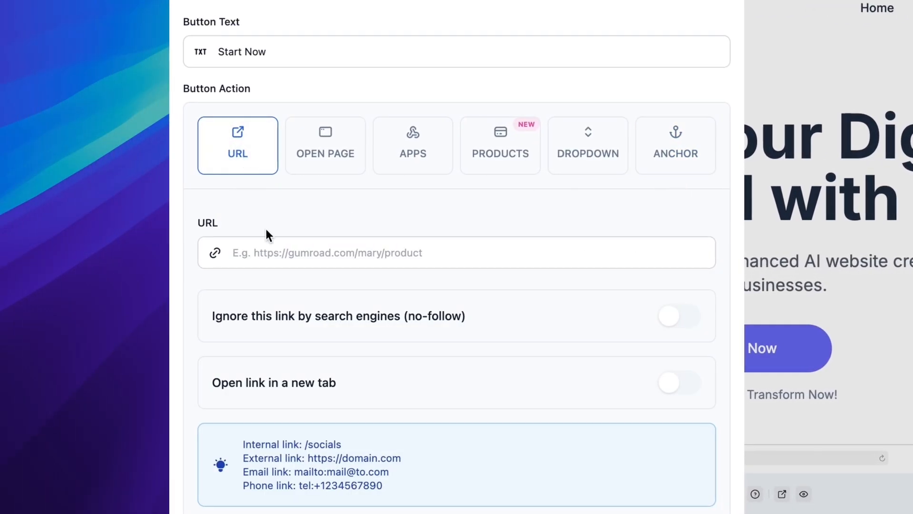
{"action": "type", "text": "https://app.sitebuilder.pro/sign-in"}
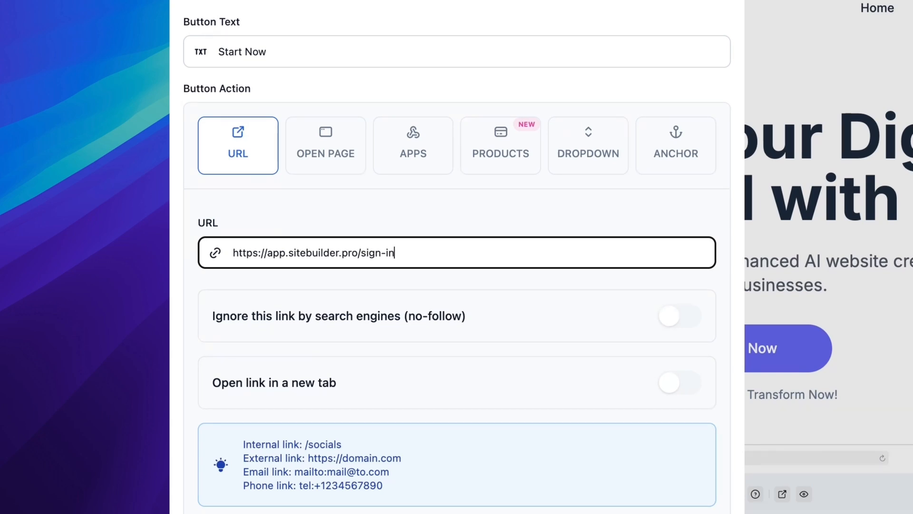
{"action": "left_click", "coordinate": [670, 376]}
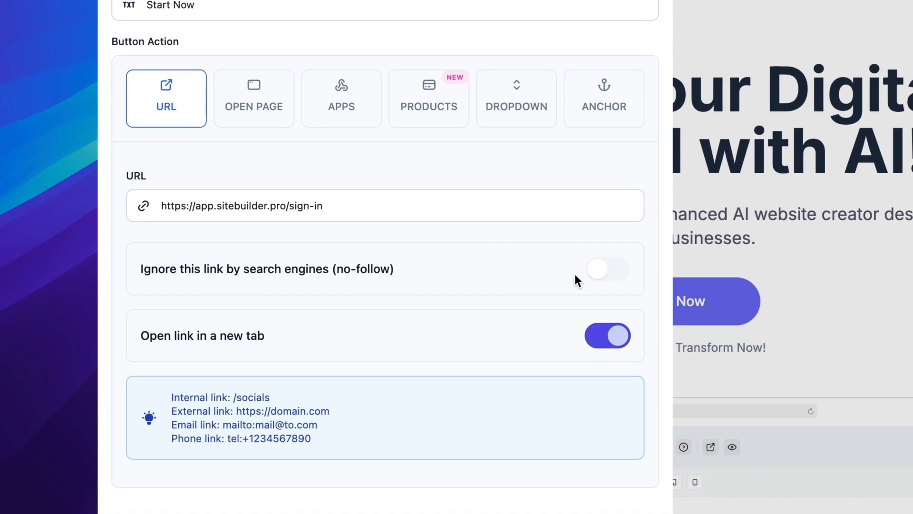
{"action": "triple_click", "coordinate": [546, 215]}
{"action": "key", "text": "super+c"}
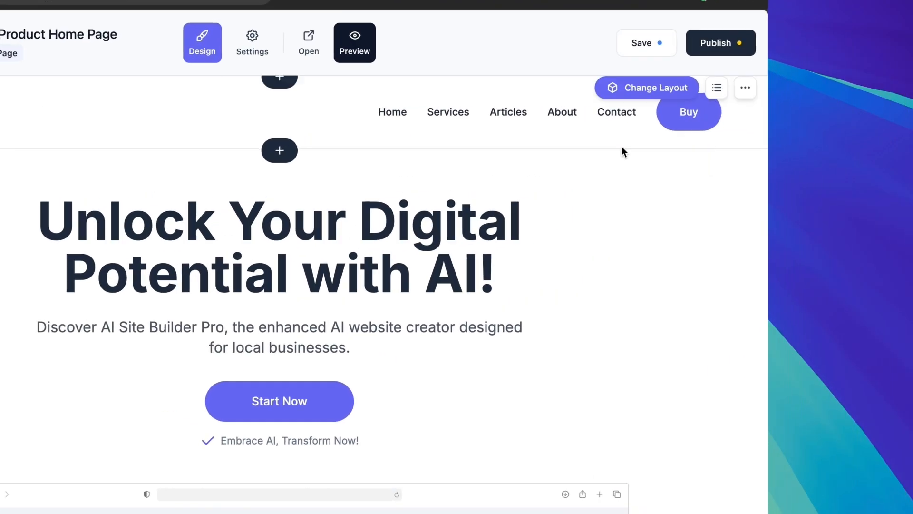
- Rename the header Buy button to 'start Now' and link it to the same sign-in URL in a new tab
{"action": "left_click", "coordinate": [733, 127]}
{"action": "left_click", "coordinate": [212, 168]}
{"action": "key", "text": "super+a"}
{"action": "type", "text": "s"}
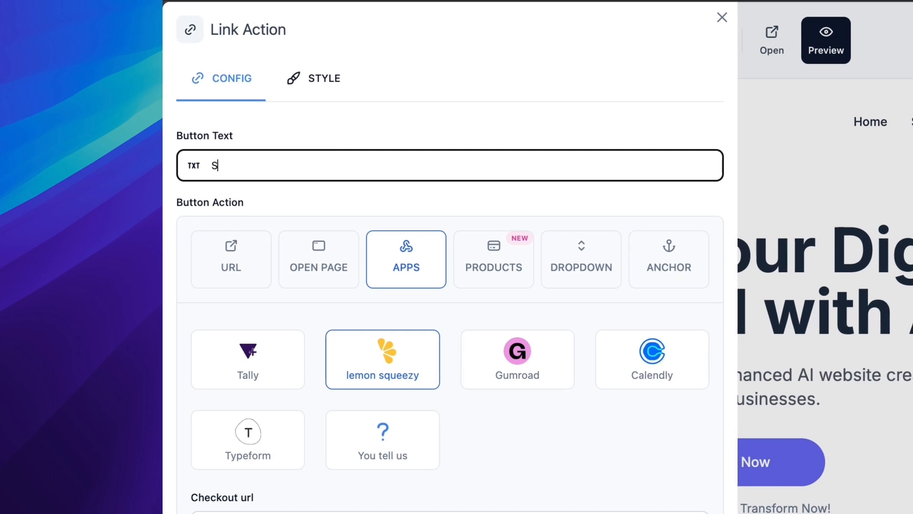
{"action": "type", "text": "tart Now"}
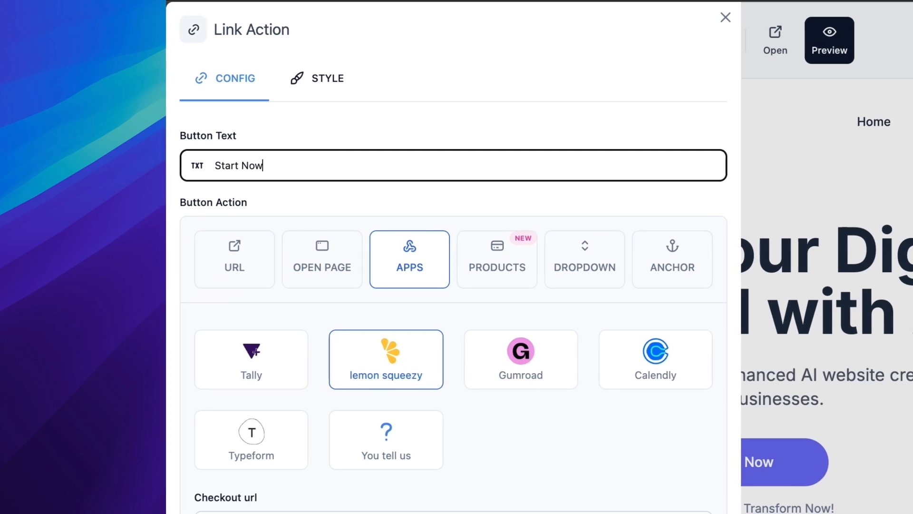
{"action": "left_click", "coordinate": [228, 256]}
{"action": "left_click", "coordinate": [296, 364]}
{"action": "key", "text": "super+v"}
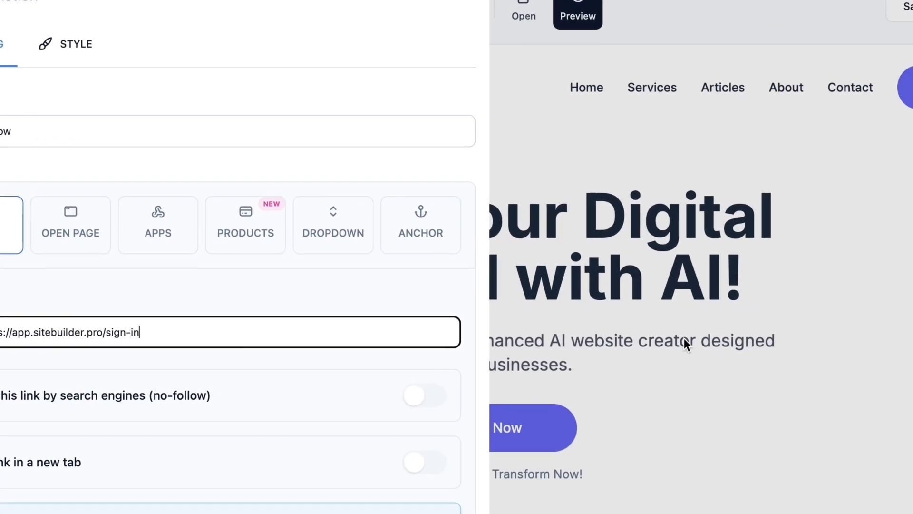
{"action": "left_click", "coordinate": [679, 474]}
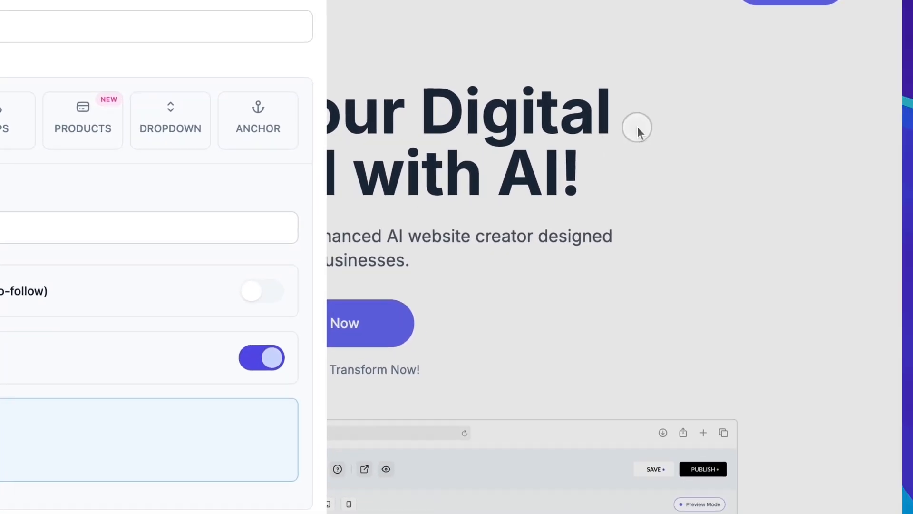
{"action": "left_click", "coordinate": [638, 126]}
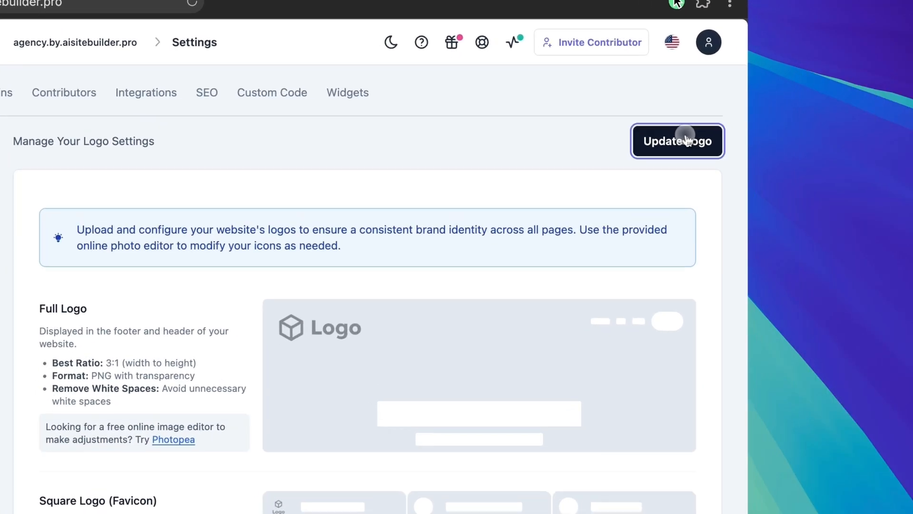
- Upload ai-site-full-logo.png as the header logo and ai-site-favicon.png as the favicon, then save
{"action": "left_click", "coordinate": [749, 130]}
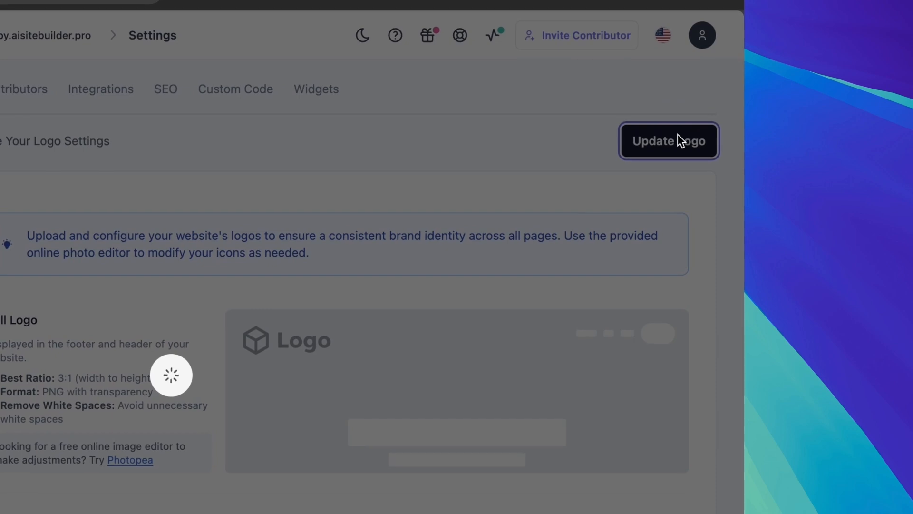
{"action": "left_click", "coordinate": [508, 164]}
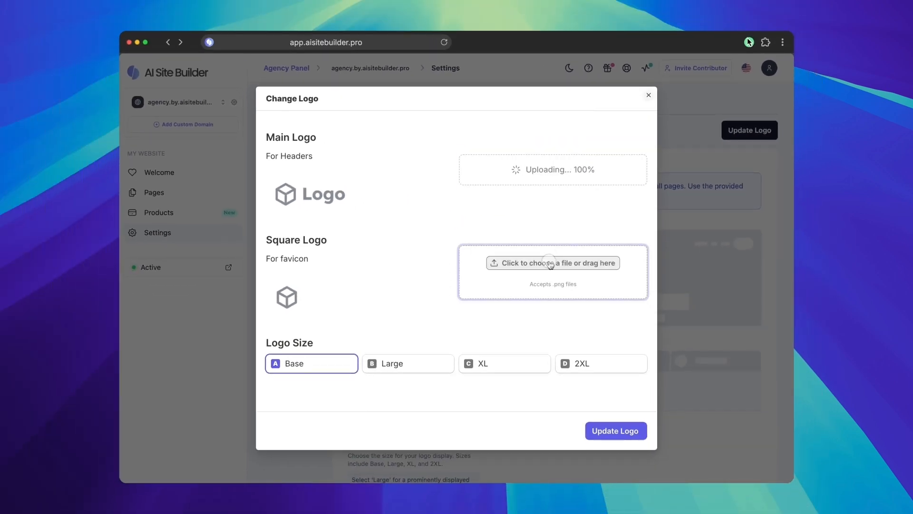
{"action": "left_click", "coordinate": [537, 272]}
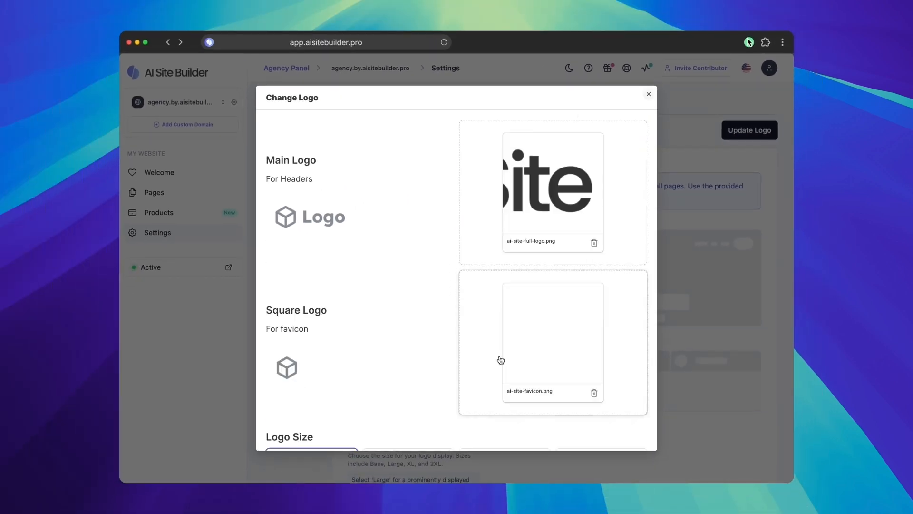
{"action": "scroll", "coordinate": [501, 360], "scroll_direction": "down", "scroll_amount": 4}
{"action": "left_click", "coordinate": [617, 433]}
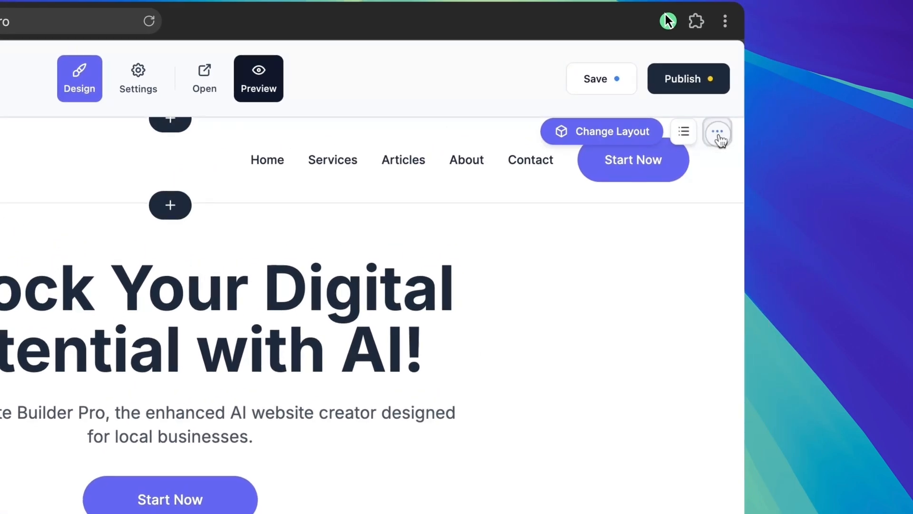
- Copy the home page header to all site pages, then show the Design heading and body fonts
{"action": "left_click", "coordinate": [718, 133]}
{"action": "left_click", "coordinate": [611, 177]}
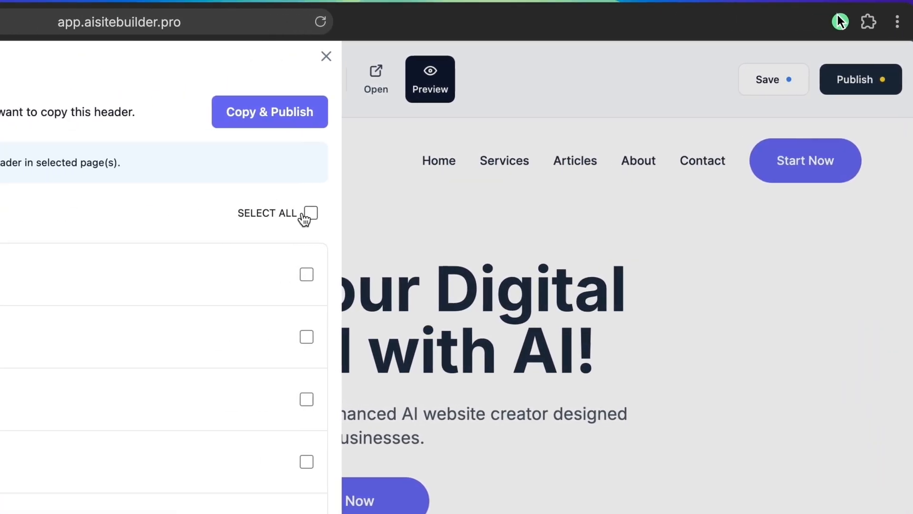
{"action": "left_click", "coordinate": [320, 212]}
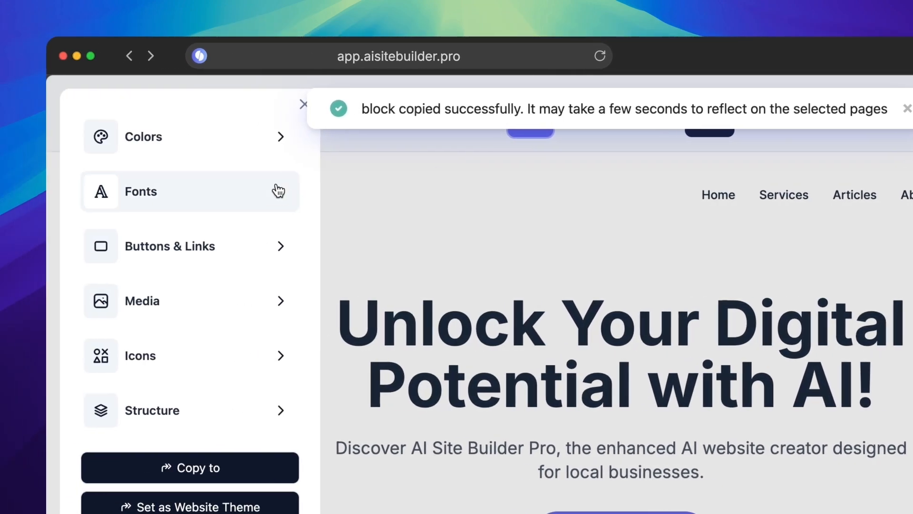
{"action": "left_click", "coordinate": [277, 190]}
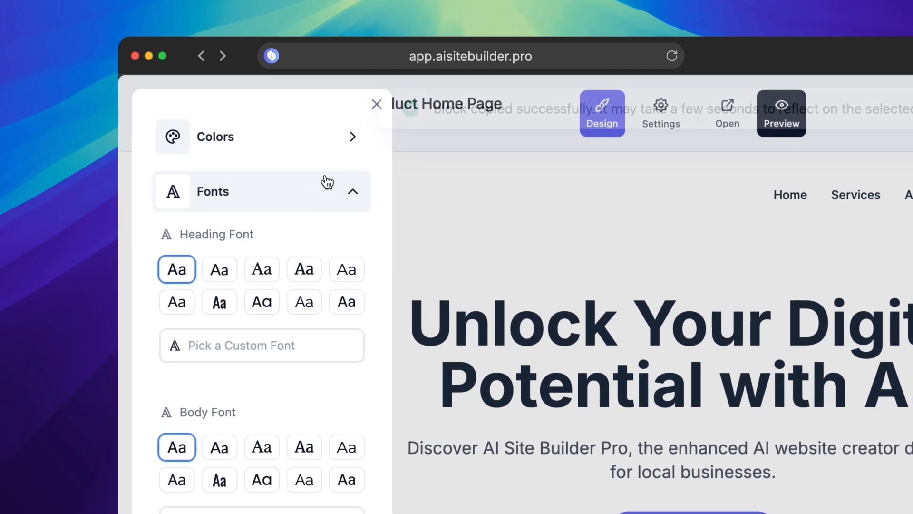
- Give the headline a serif Heading Font and choose a new Body Font
{"action": "left_click", "coordinate": [305, 265]}
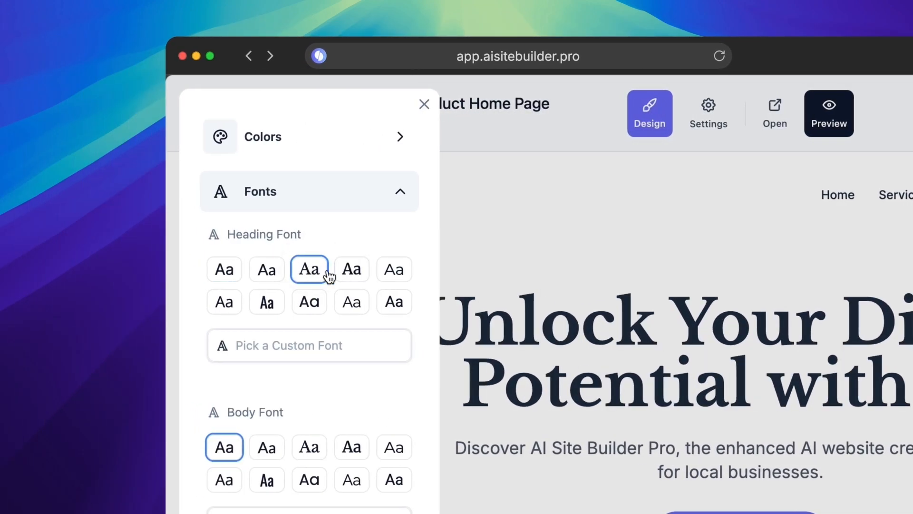
{"action": "left_click", "coordinate": [350, 272]}
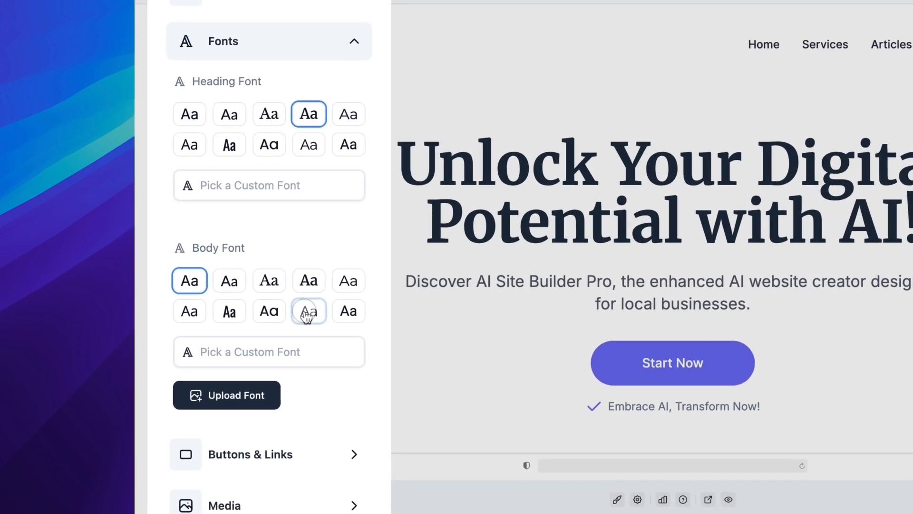
{"action": "left_click", "coordinate": [228, 290]}
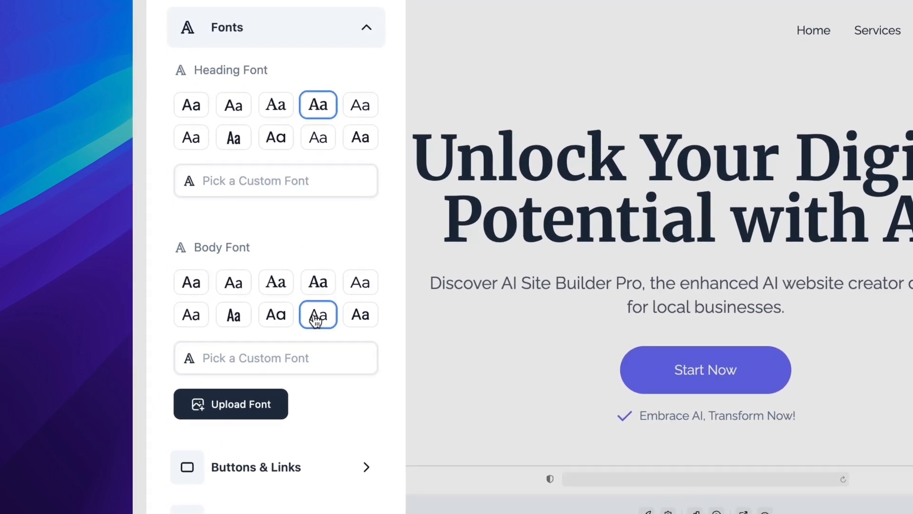
{"action": "left_click", "coordinate": [328, 323]}
{"action": "left_click", "coordinate": [283, 315]}
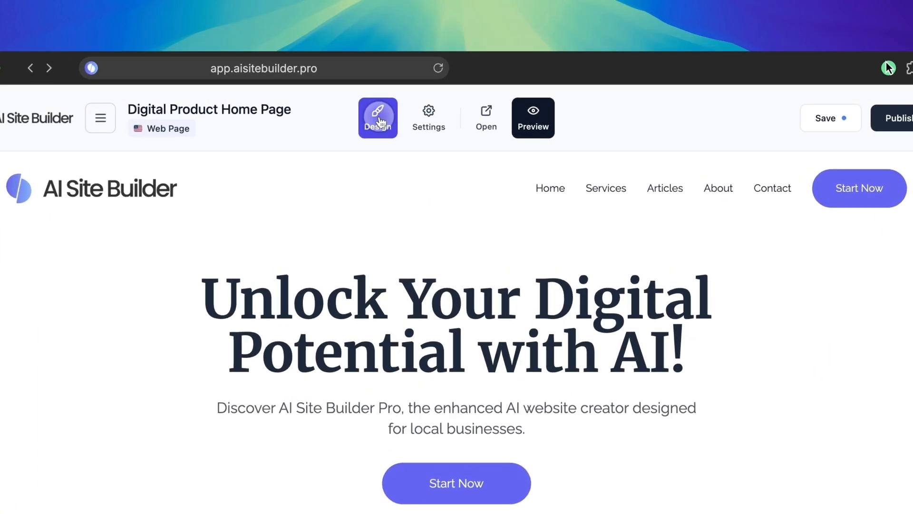
- Apply the warm third color mode for a warm grey background and close the design panel
{"action": "left_click", "coordinate": [404, 76]}
{"action": "left_click", "coordinate": [235, 92]}
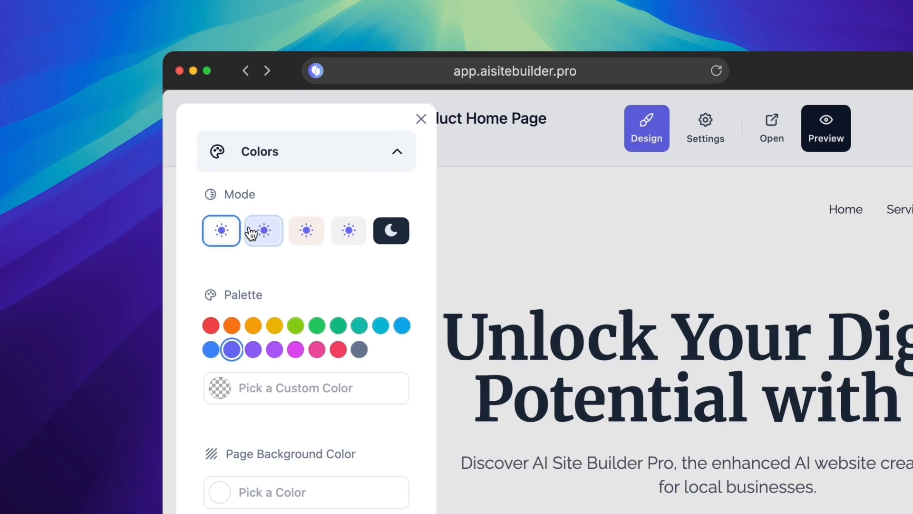
{"action": "left_click", "coordinate": [305, 232]}
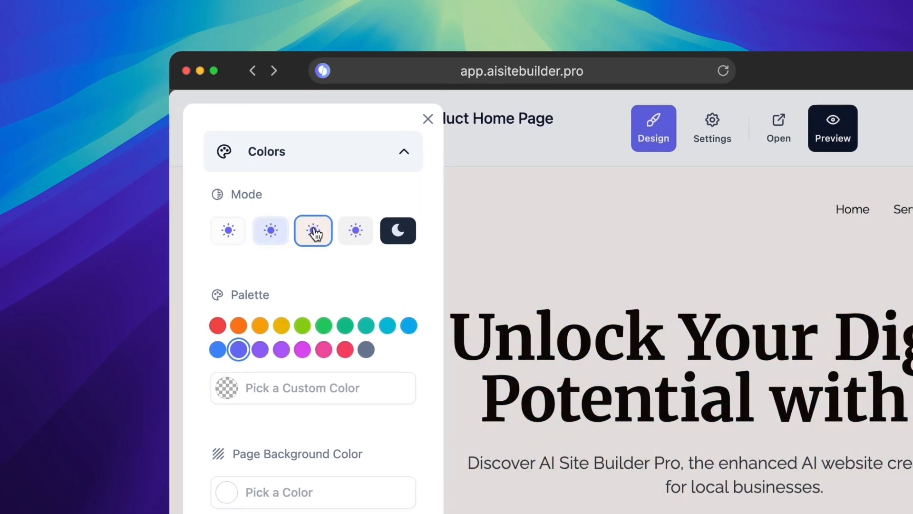
{"action": "left_click", "coordinate": [545, 200]}
{"action": "scroll", "coordinate": [552, 204], "scroll_direction": "down", "scroll_amount": 15}
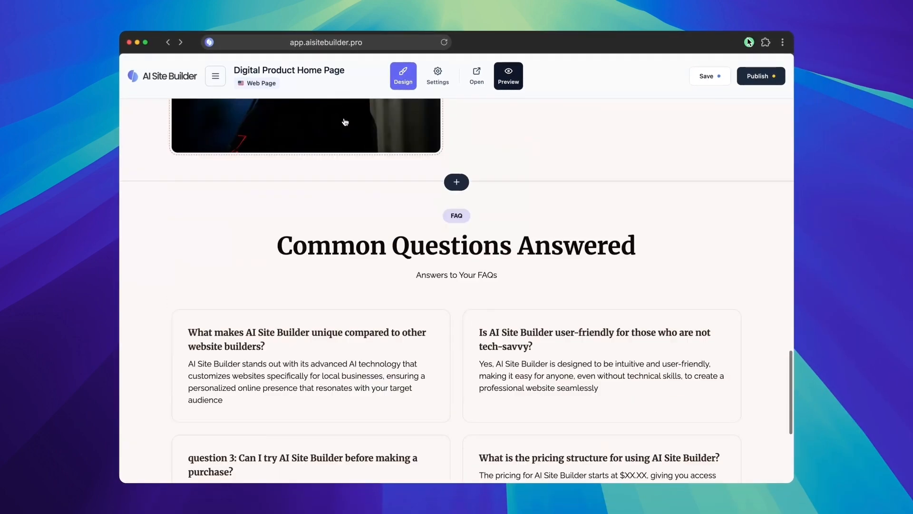
{"action": "scroll", "coordinate": [344, 119], "scroll_direction": "up", "scroll_amount": 15}
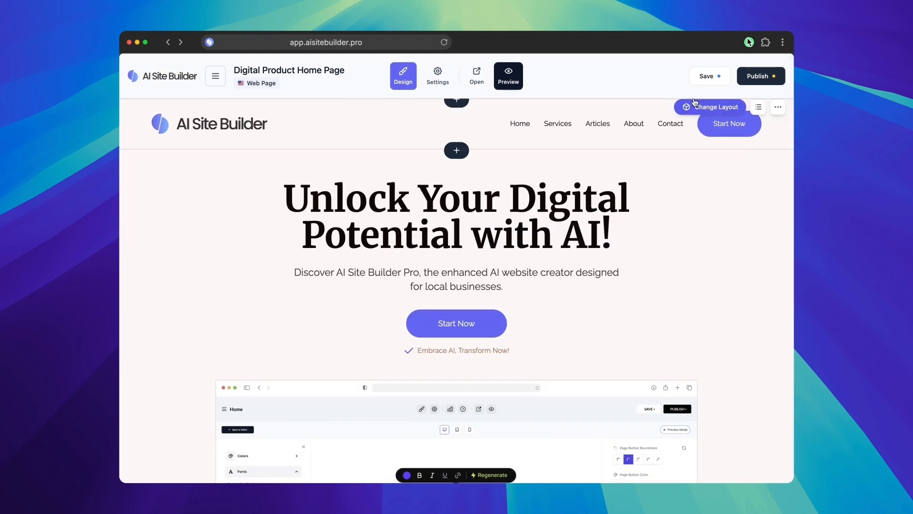
- Publish the home page updates to agency.by.aisitebuilder.pro and return to the website dashboard
{"action": "left_click", "coordinate": [773, 81]}
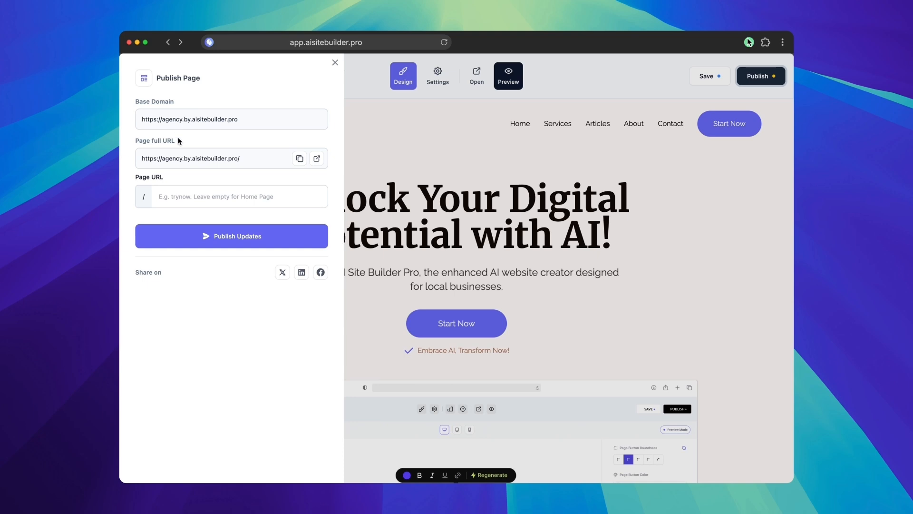
{"action": "left_click", "coordinate": [247, 236]}
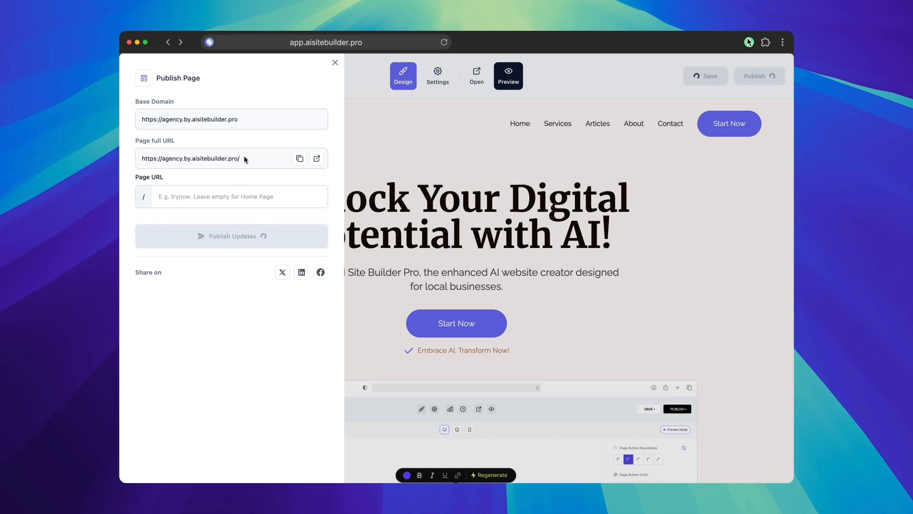
{"action": "triple_click", "coordinate": [139, 161]}
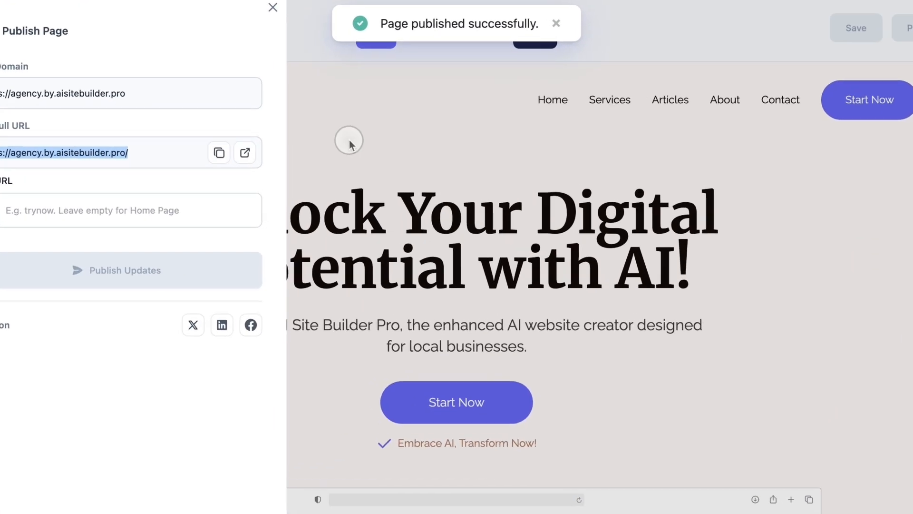
{"action": "left_click", "coordinate": [384, 150]}
{"action": "left_click", "coordinate": [259, 90]}
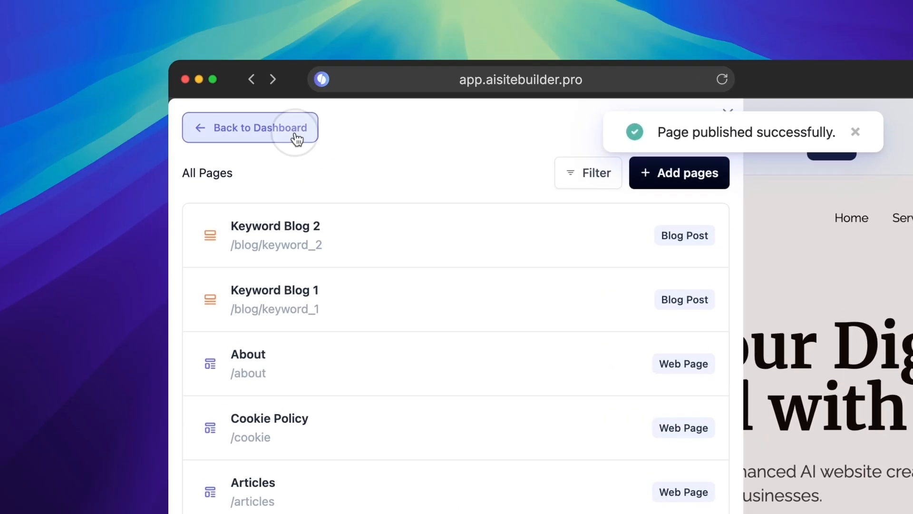
{"action": "left_click", "coordinate": [297, 137]}
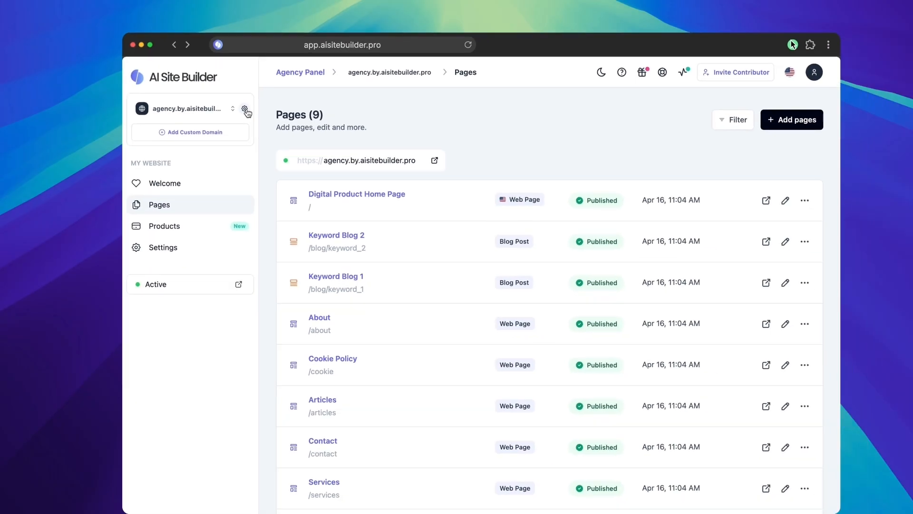
{"action": "left_click", "coordinate": [245, 109]}
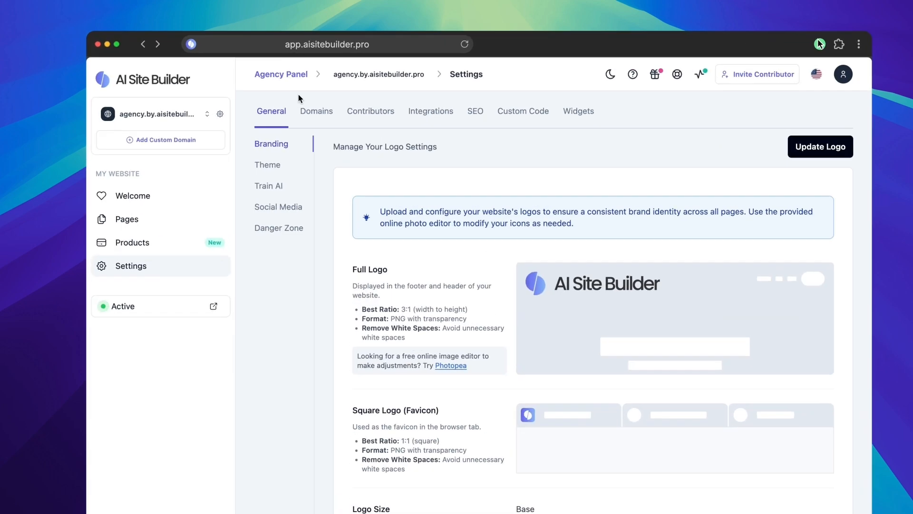
{"action": "left_click", "coordinate": [317, 99]}
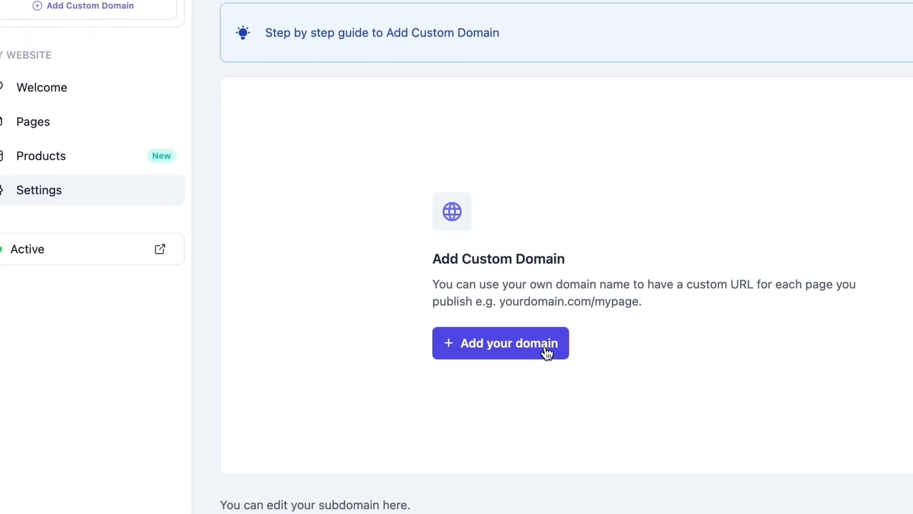
{"action": "left_click", "coordinate": [543, 508]}
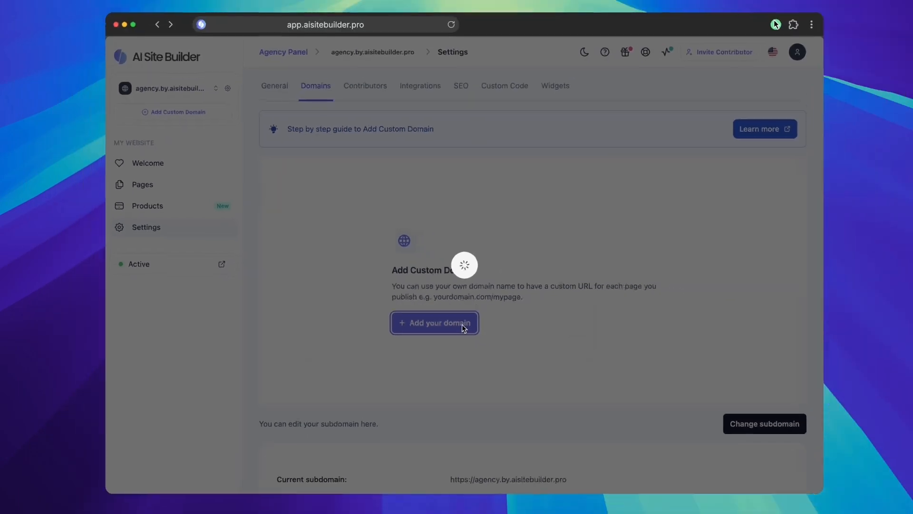
{"action": "type", "text": "www.aisitebuilder.pro"}
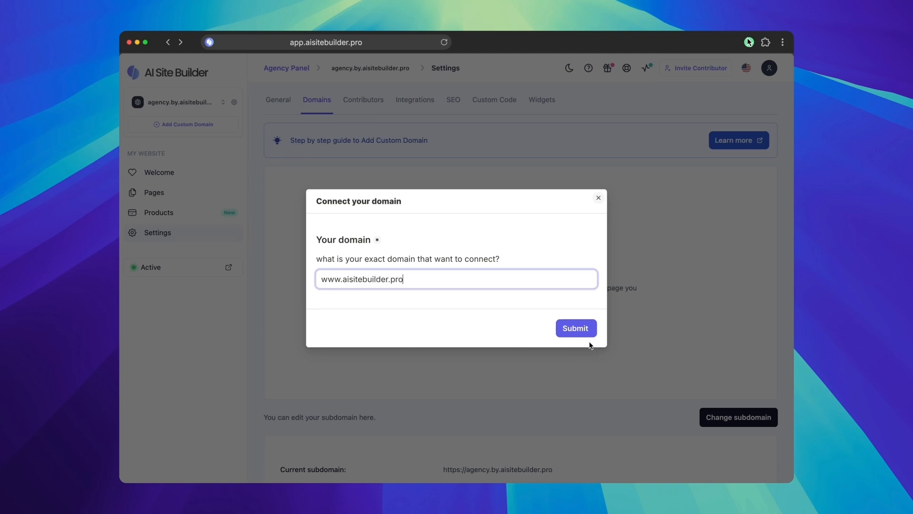
{"action": "left_click", "coordinate": [586, 331]}
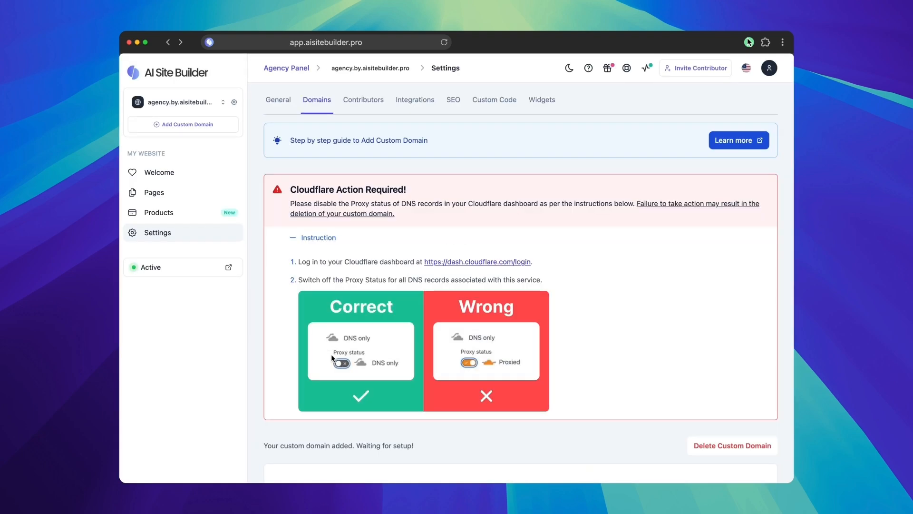
{"action": "scroll", "coordinate": [331, 354], "scroll_direction": "down", "scroll_amount": 7}
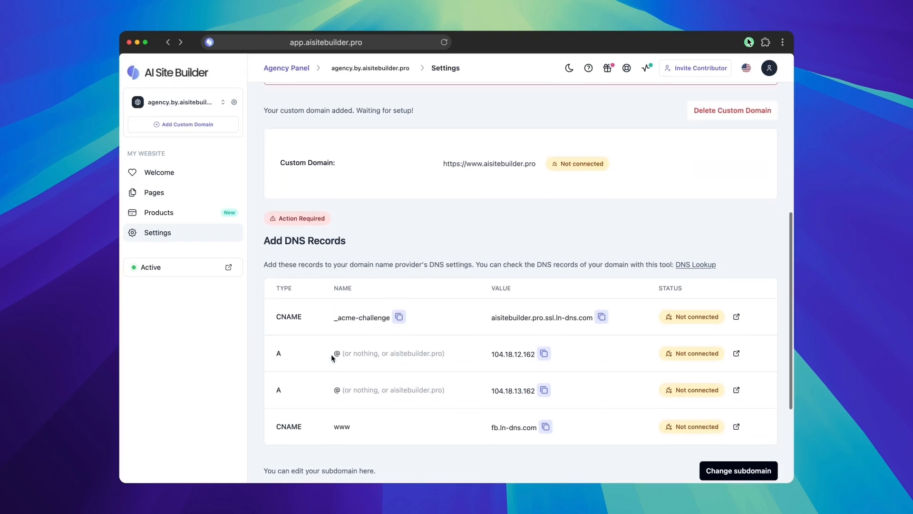
{"action": "scroll", "coordinate": [331, 354], "scroll_direction": "down", "scroll_amount": 1}
- Start a new Cloudflare CNAME record for aisitebuilder.pro named _acme-challenge
{"action": "left_click", "coordinate": [399, 289]}
{"action": "key", "text": "ctrl+Tab"}
{"action": "left_click", "coordinate": [702, 128]}
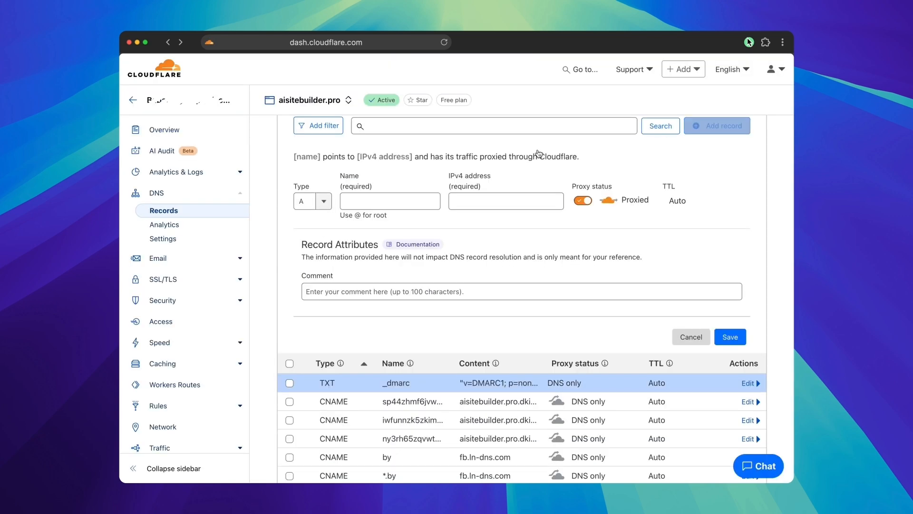
{"action": "left_click", "coordinate": [312, 203]}
{"action": "left_click", "coordinate": [312, 297]}
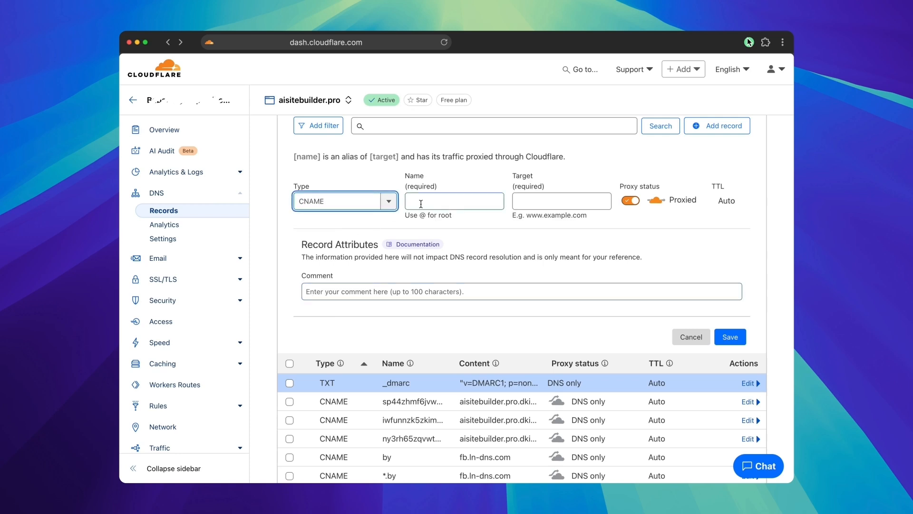
{"action": "left_click", "coordinate": [423, 202]}
{"action": "key", "text": "ctrl+v"}
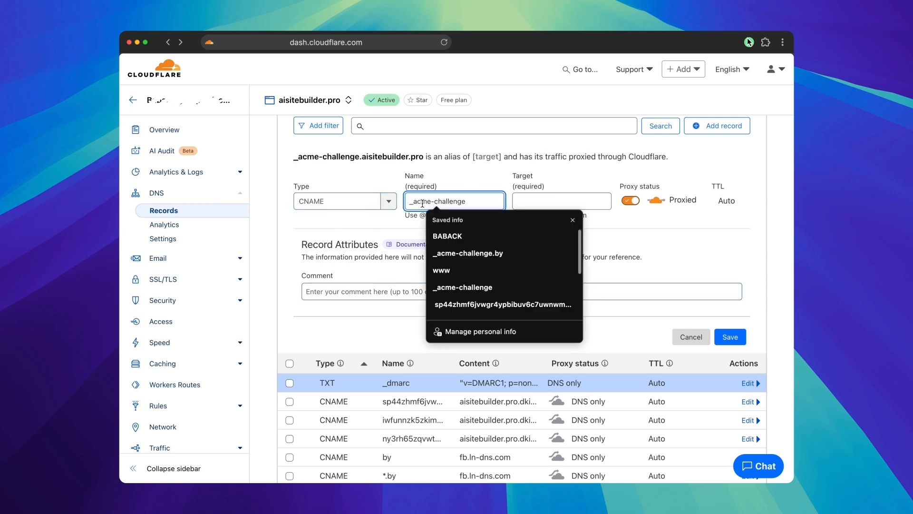
- Point the record to aisitebuilder.pro.ssl.ln-dns.com, set it to DNS only, and save
{"action": "key", "text": "ctrl+Tab"}
{"action": "left_click", "coordinate": [602, 291]}
{"action": "key", "text": "ctrl+Tab"}
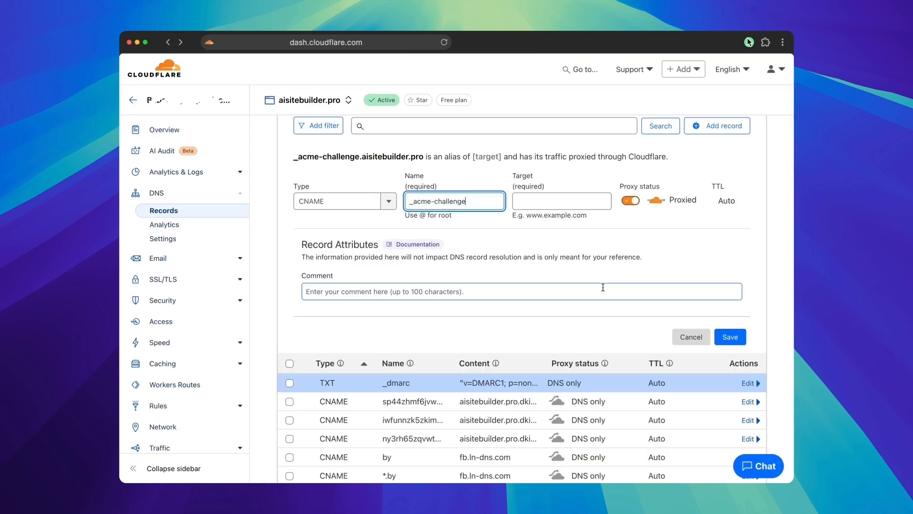
{"action": "key", "text": "super+v"}
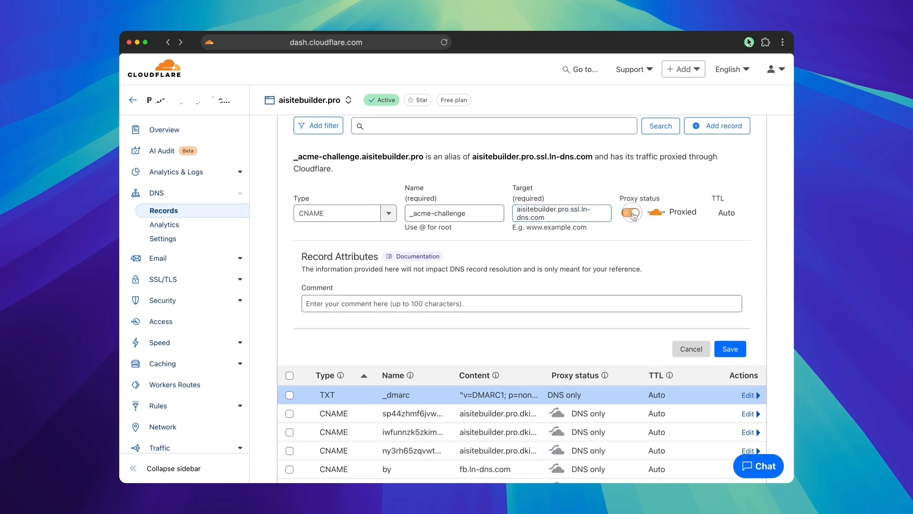
{"action": "left_click", "coordinate": [632, 213]}
{"action": "left_click", "coordinate": [731, 336]}
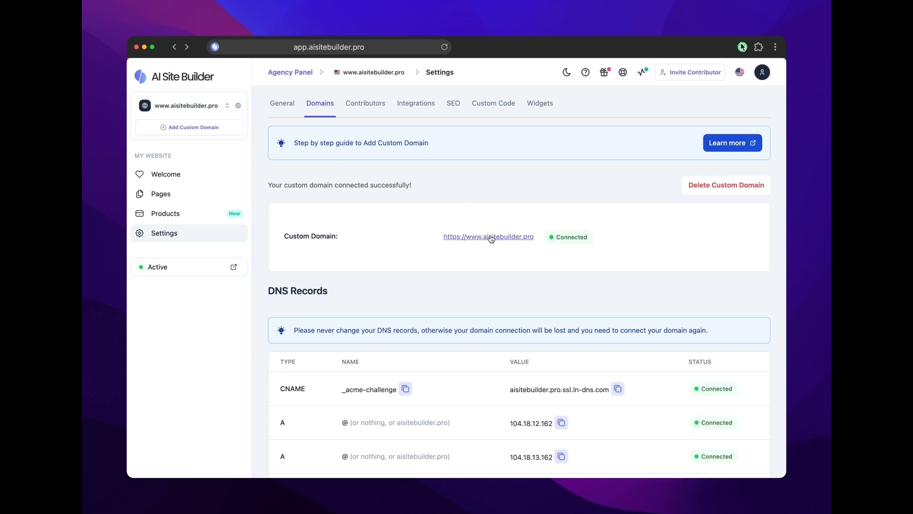
- Open the agency site on its custom domain and request a login code for the client's e-mail
{"action": "left_click", "coordinate": [491, 238]}
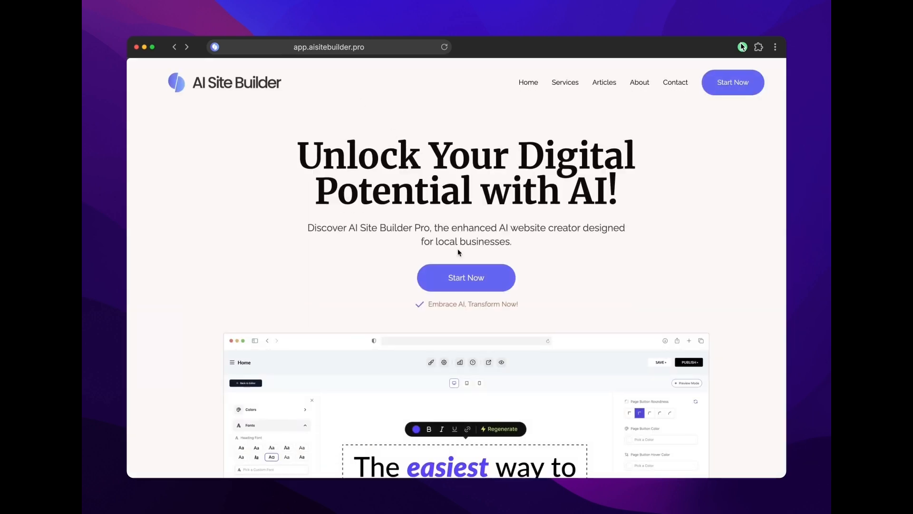
{"action": "left_click", "coordinate": [462, 274]}
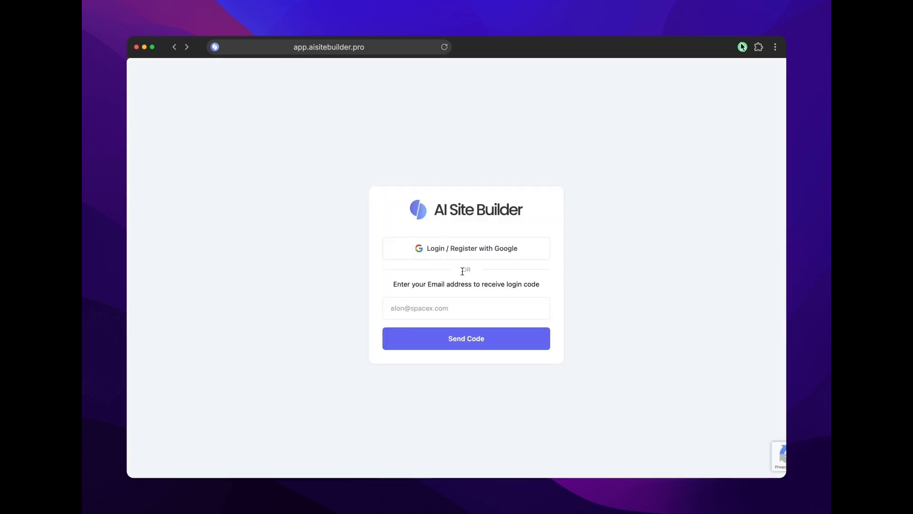
{"action": "left_click", "coordinate": [452, 306]}
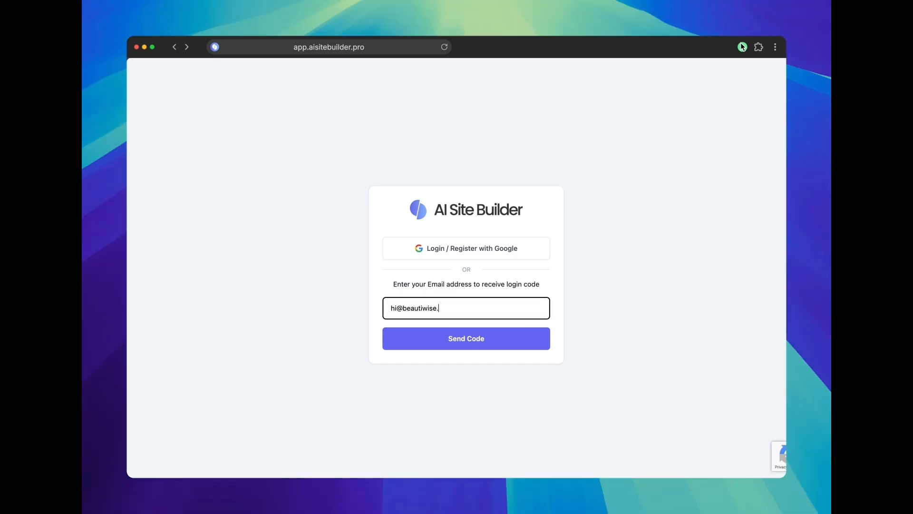
{"action": "left_click", "coordinate": [418, 346]}
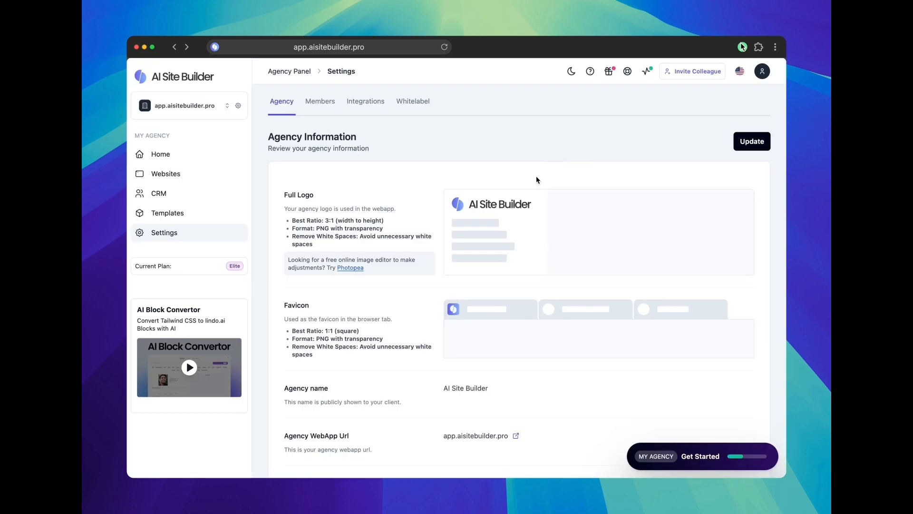
- Invite a new client from the agency CRM with the client's name and e-mail address
{"action": "scroll", "coordinate": [540, 171], "scroll_direction": "down", "scroll_amount": 10}
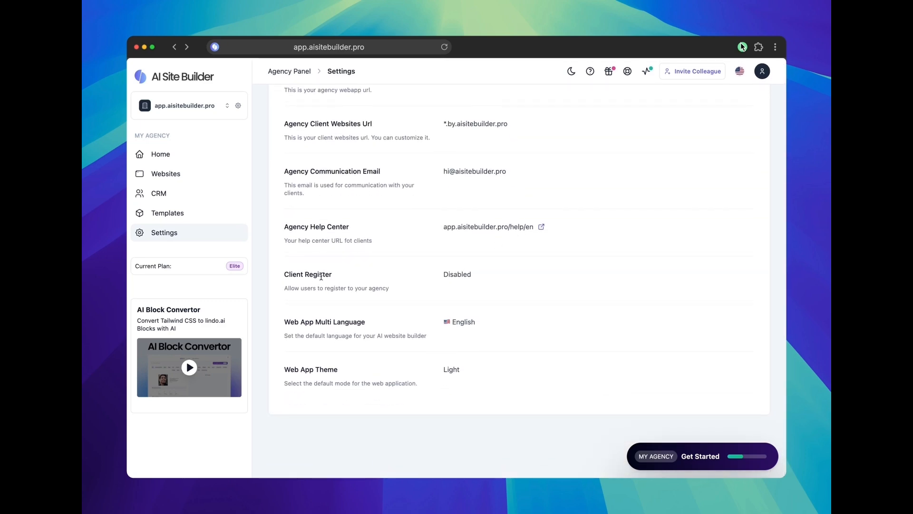
{"action": "scroll", "coordinate": [378, 263], "scroll_direction": "up", "scroll_amount": 10}
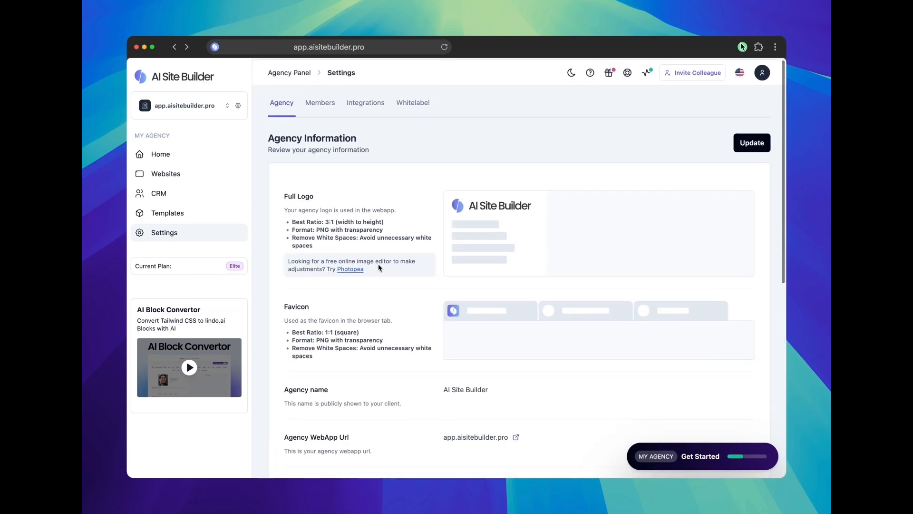
{"action": "left_click", "coordinate": [320, 102]}
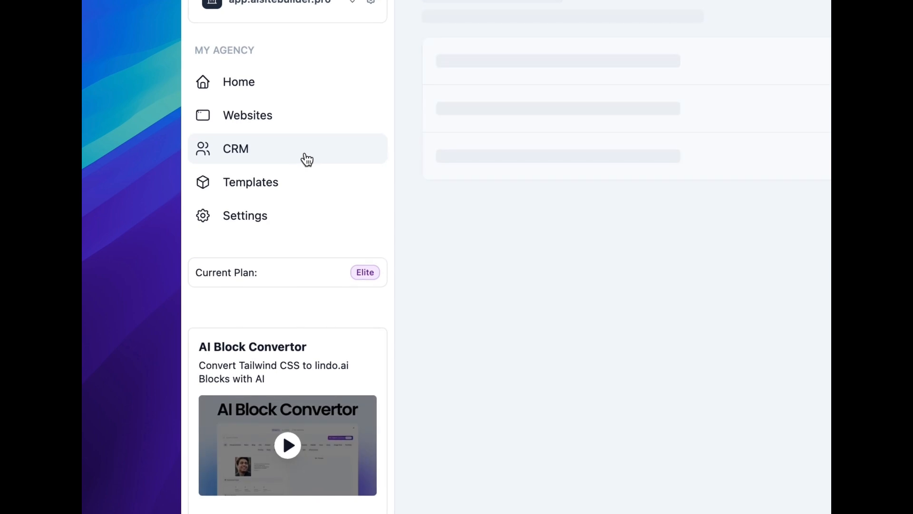
{"action": "left_click", "coordinate": [297, 164]}
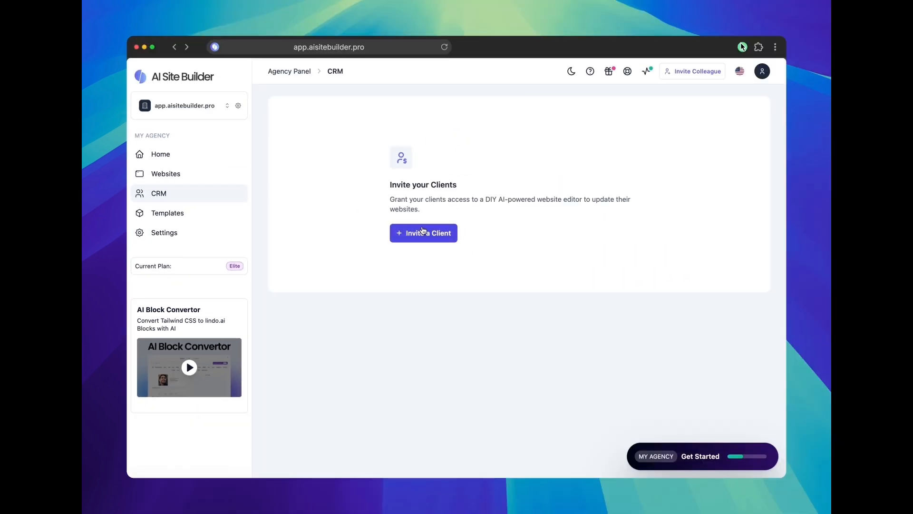
{"action": "left_click", "coordinate": [532, 231]}
{"action": "type", "text": "Da"}
{"action": "left_click", "coordinate": [415, 284]}
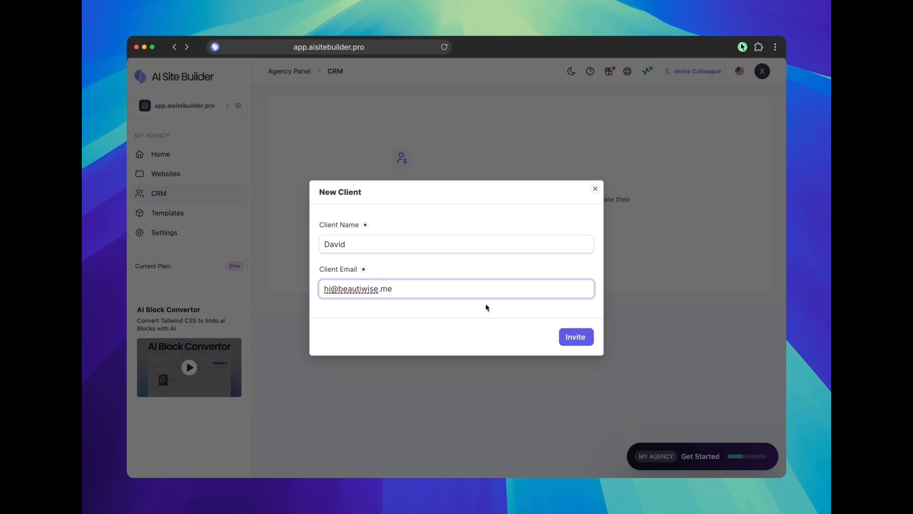
{"action": "left_click", "coordinate": [576, 336]}
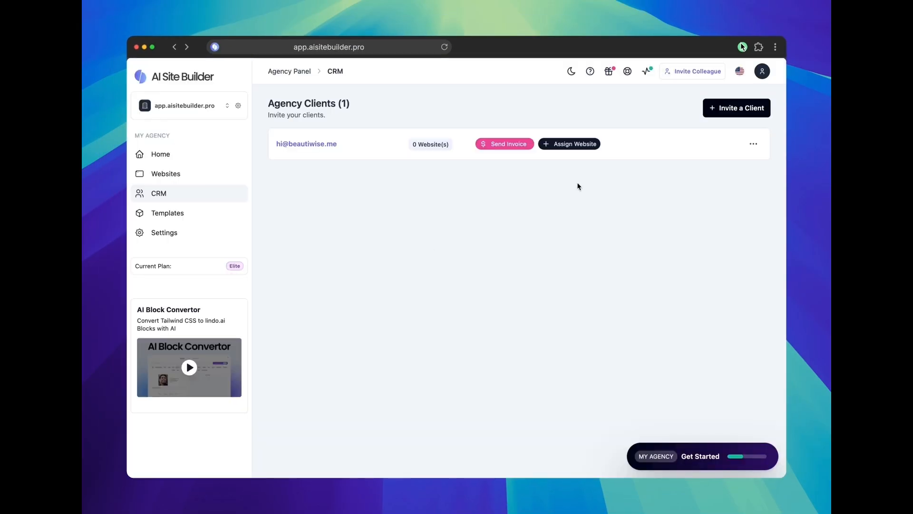
- Delete the invited client from the CRM, typing 'delete' to confirm
{"action": "left_click", "coordinate": [753, 144]}
{"action": "left_click", "coordinate": [703, 226]}
{"action": "left_click", "coordinate": [407, 194]}
{"action": "left_click", "coordinate": [552, 189]}
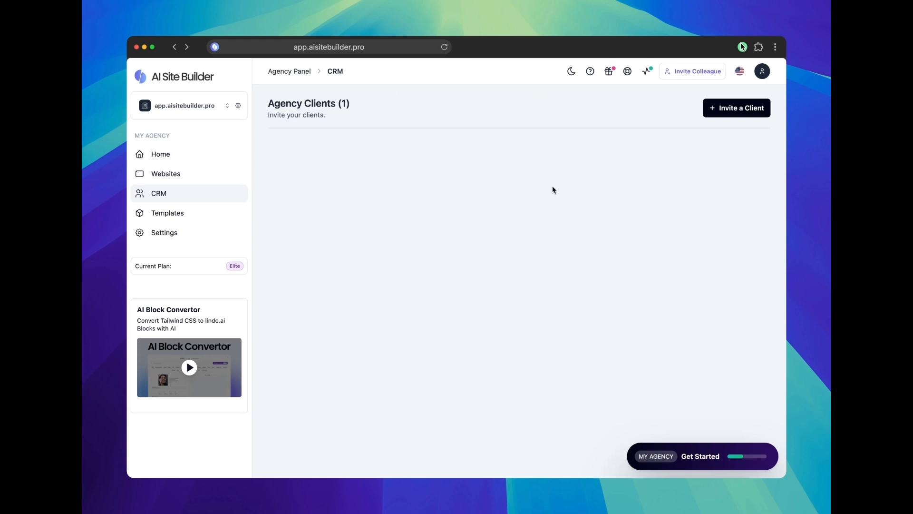
- Set White Label Register Activate to Yes in the agency settings and go back to the login e-mail field
{"action": "left_click", "coordinate": [238, 105]}
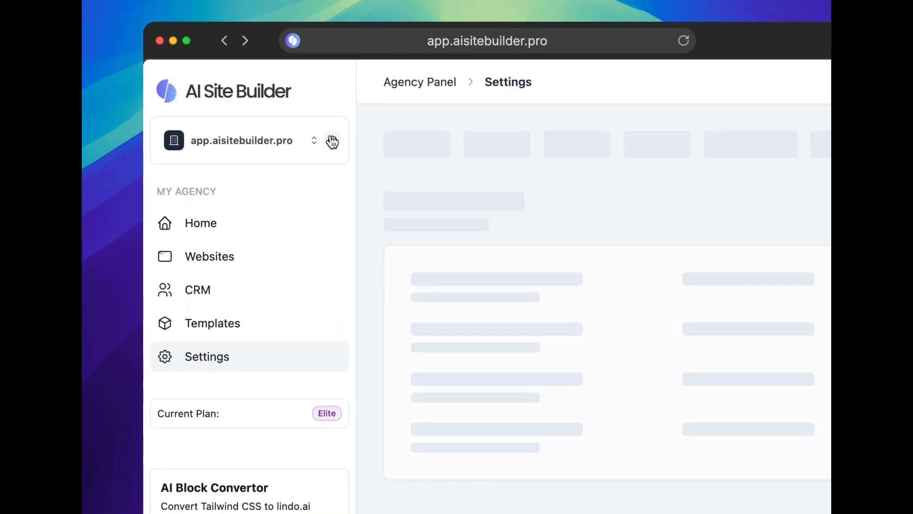
{"action": "left_click", "coordinate": [721, 200]}
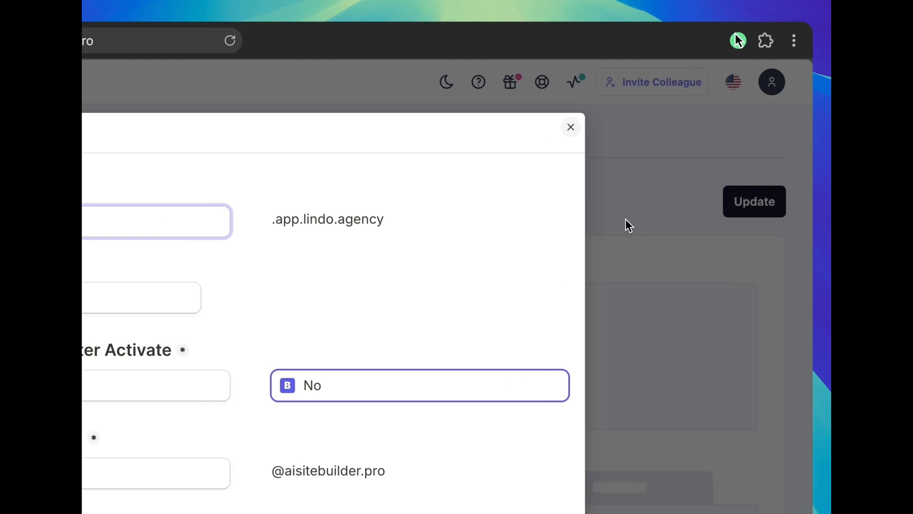
{"action": "left_click", "coordinate": [121, 391]}
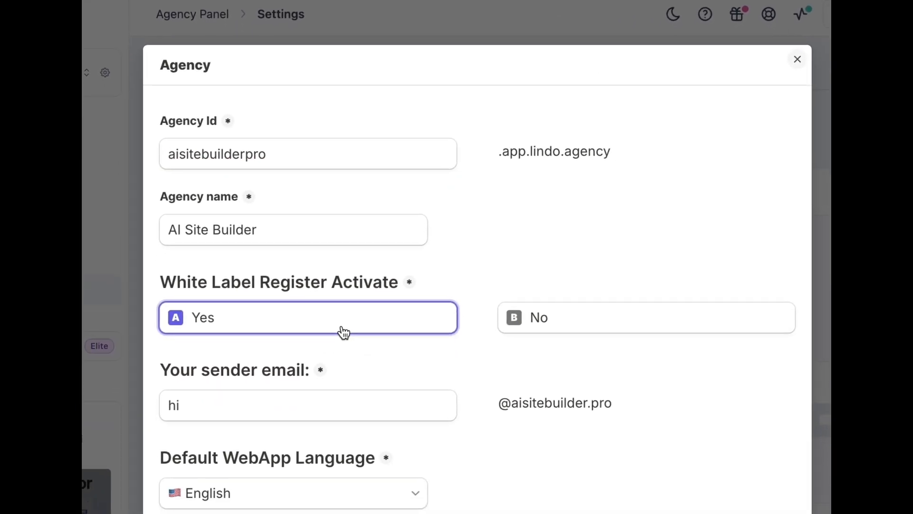
{"action": "scroll", "coordinate": [597, 365], "scroll_direction": "down", "scroll_amount": 10}
{"action": "left_click", "coordinate": [610, 399]}
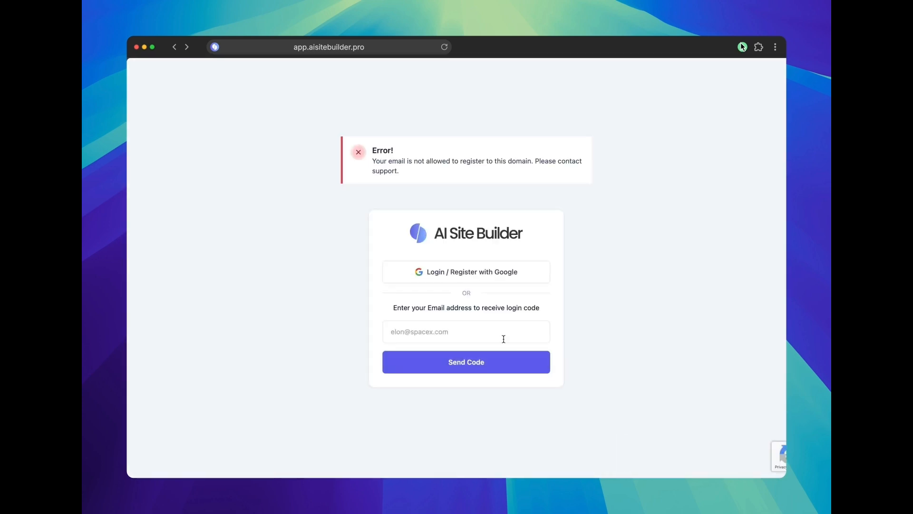
{"action": "left_click", "coordinate": [472, 323]}
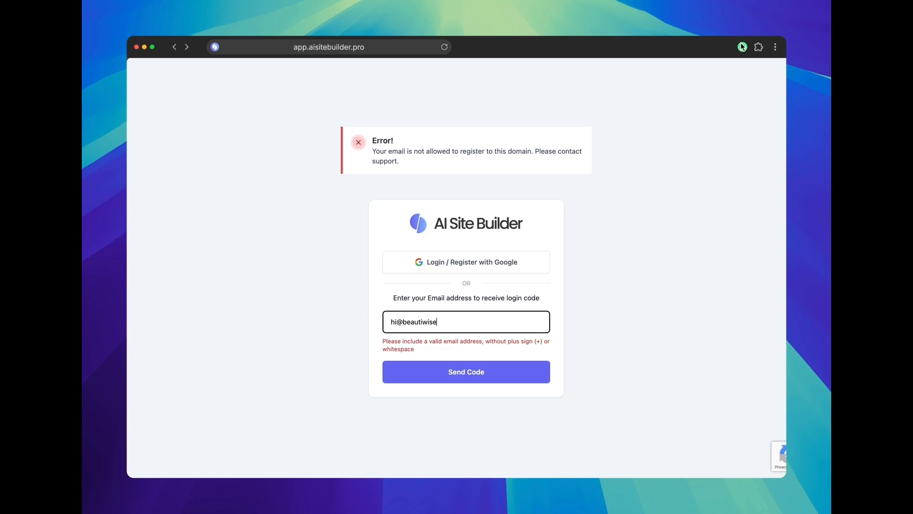
- Send a login code to the client's e-mail address
{"action": "left_click", "coordinate": [486, 364]}
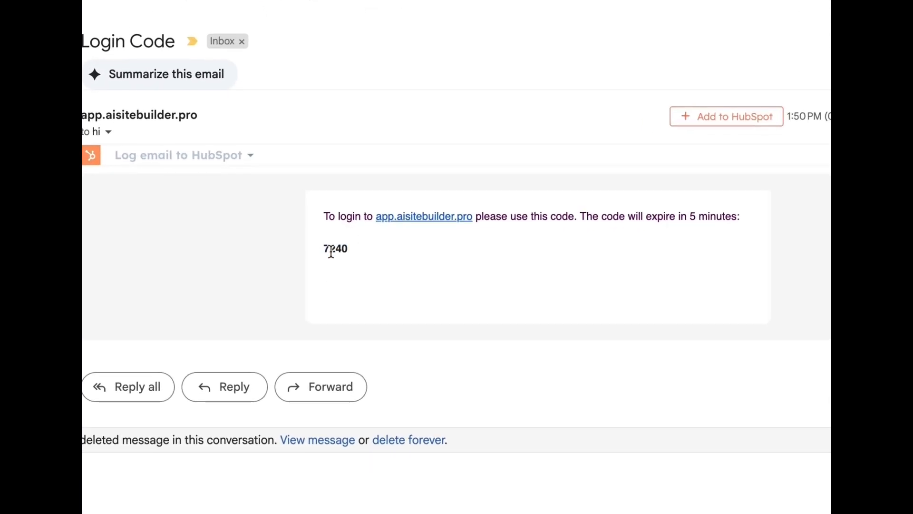
- Copy the code from the Login Code e-mail and paste it into the code boxes
{"action": "double_click", "coordinate": [352, 253]}
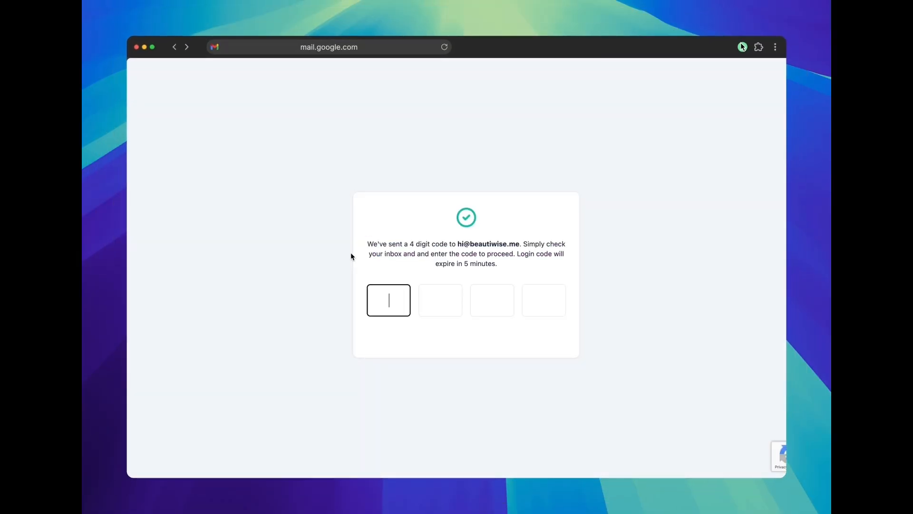
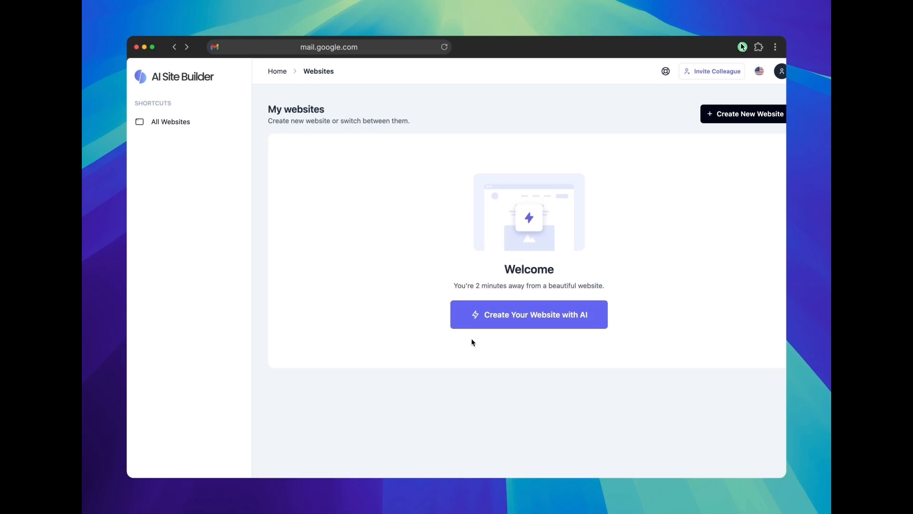
- Create an AI website named Beautiwise with subdomain beautiwise.by.aisitebuilder.pro
{"action": "left_click", "coordinate": [488, 319]}
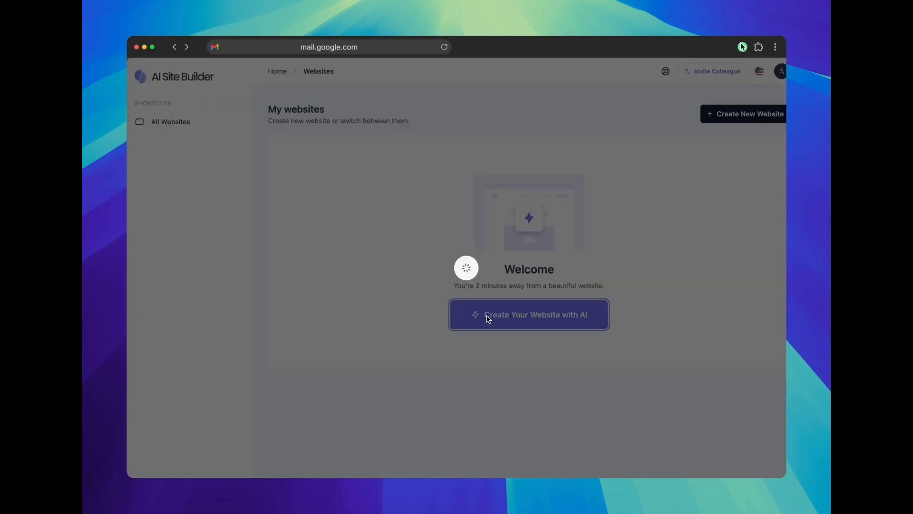
{"action": "type", "text": "Beautiwise"}
{"action": "left_click", "coordinate": [422, 280]}
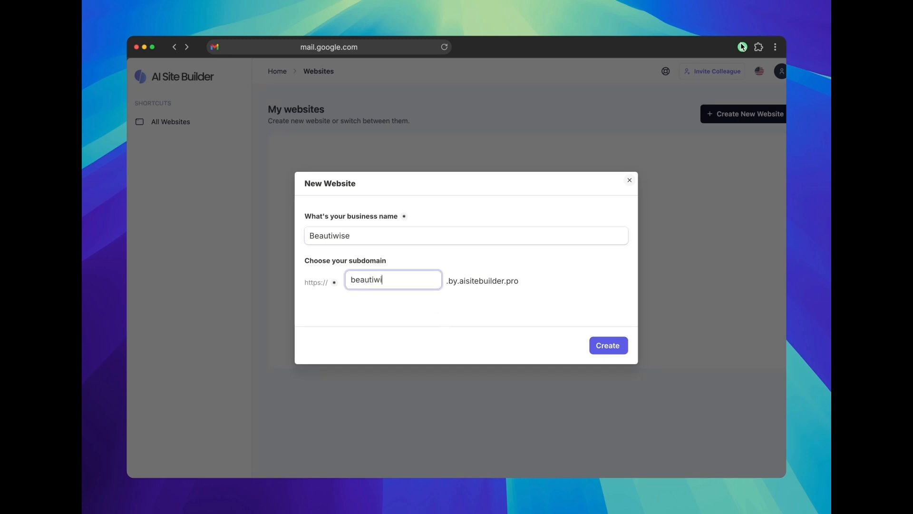
{"action": "left_click", "coordinate": [608, 344]}
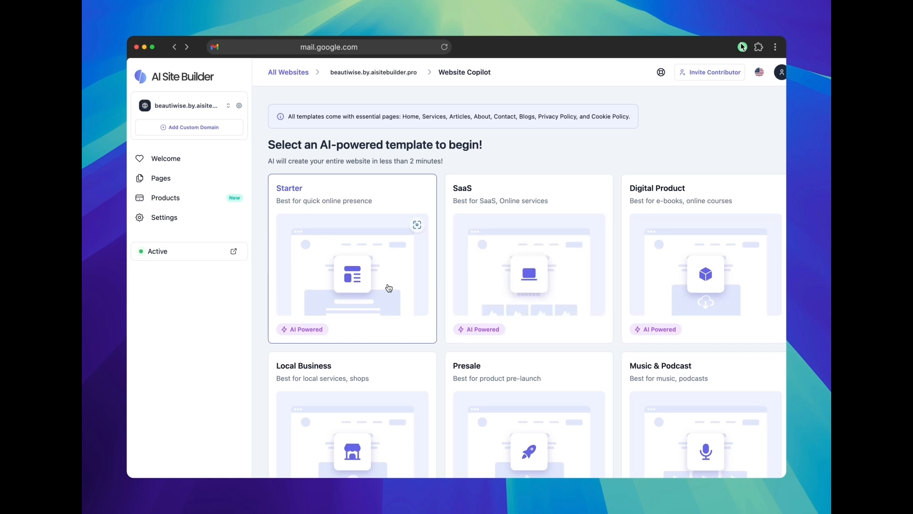
- Choose the Early Access template for the Beautiwise site
{"action": "scroll", "coordinate": [388, 288], "scroll_direction": "down", "scroll_amount": 7}
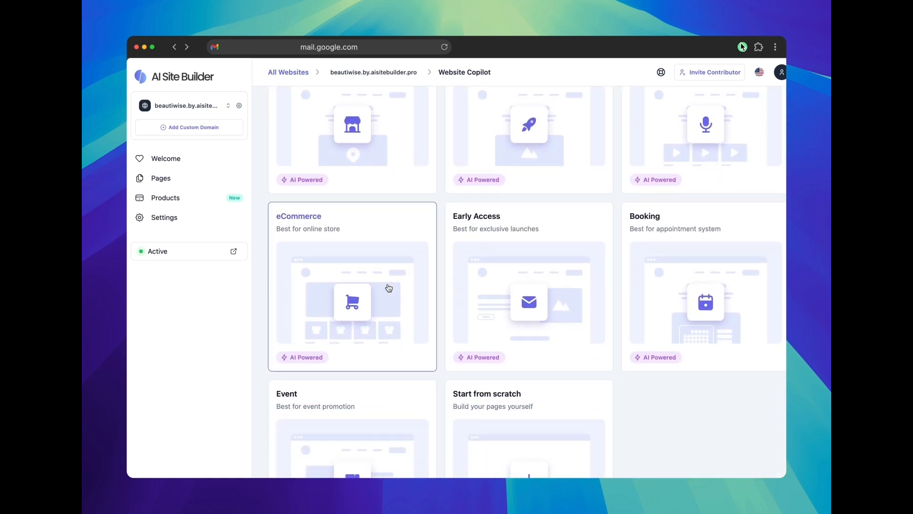
{"action": "scroll", "coordinate": [389, 287], "scroll_direction": "down", "scroll_amount": 1}
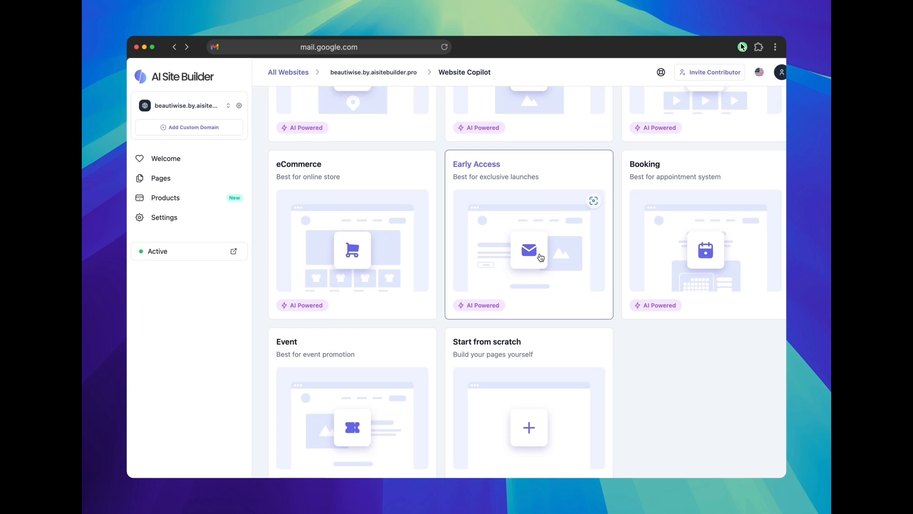
{"action": "left_click", "coordinate": [540, 257]}
{"action": "left_click", "coordinate": [451, 300]}
- Generate the site from the description 'Beautiwise is a ai-driven beauty products and skin care routine recommendation'
{"action": "type", "text": "Beautiwise is"}
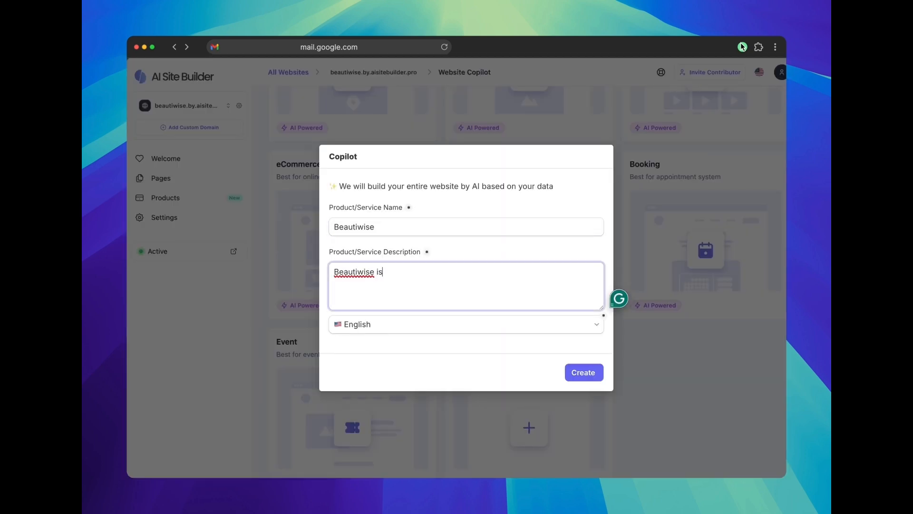
{"action": "type", "text": " a ai-driven beau"}
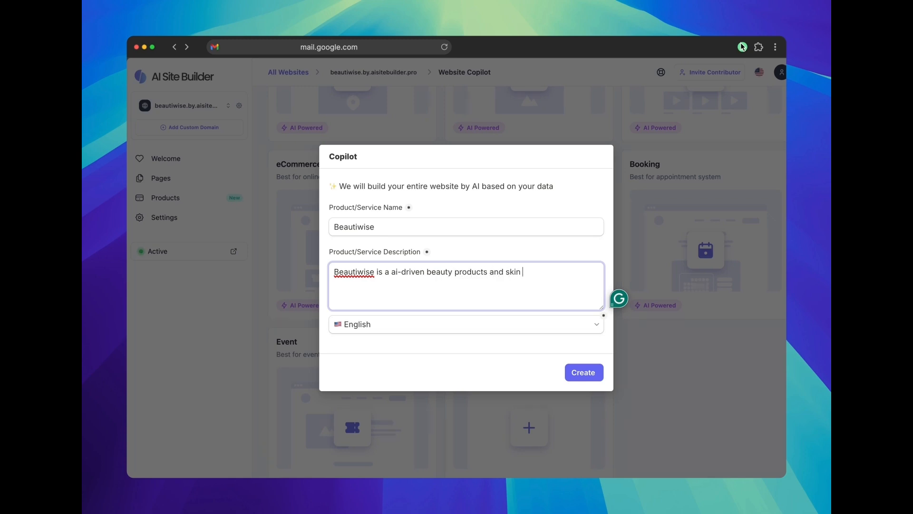
{"action": "type", "text": "ty products and skin care routine recommend"}
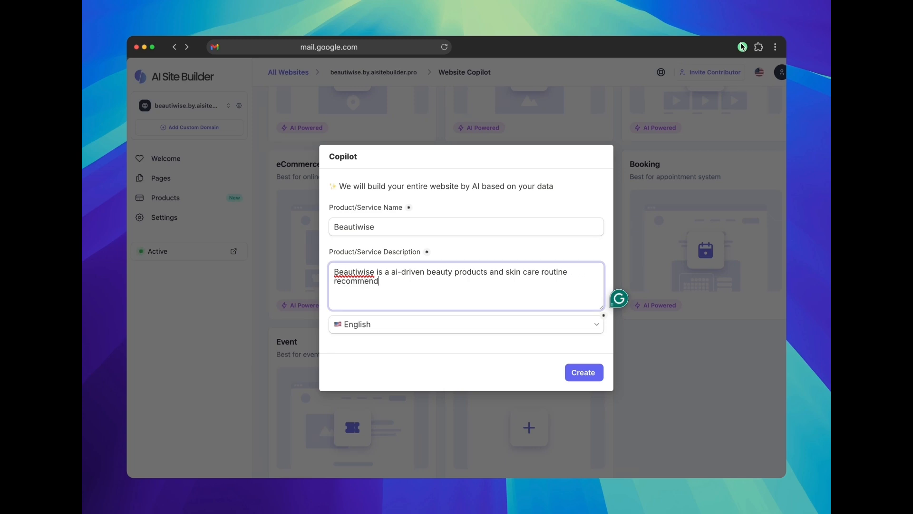
{"action": "type", "text": "ation"}
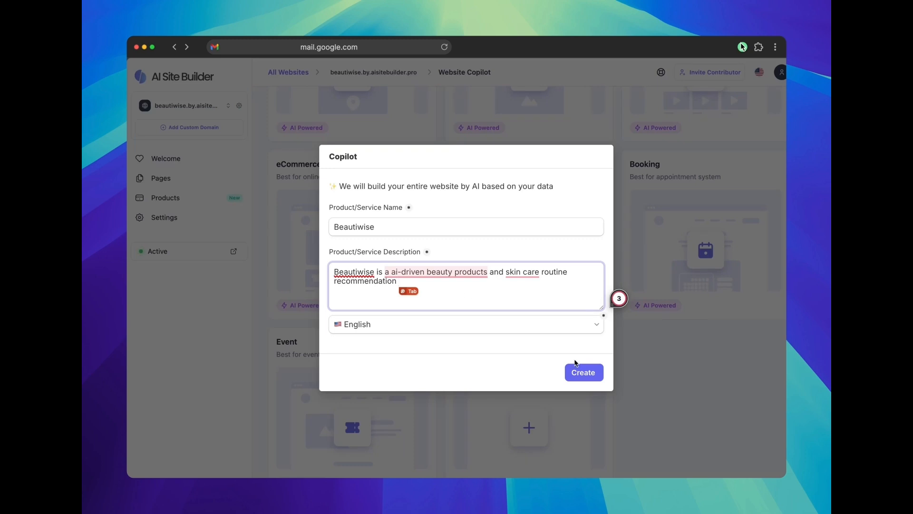
{"action": "left_click", "coordinate": [589, 379]}
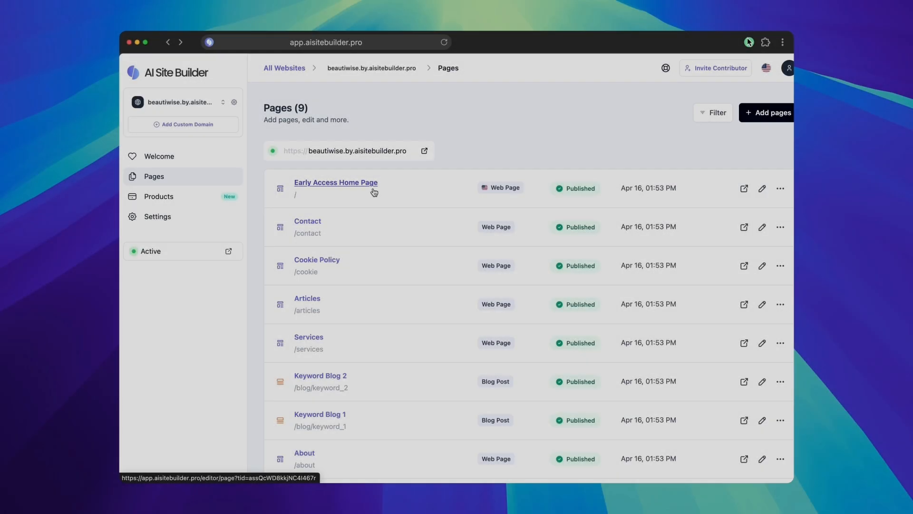
- Preview the generated Early Access Home Page, return to the editor, and check the nine-page list
{"action": "scroll", "coordinate": [369, 248], "scroll_direction": "down", "scroll_amount": 3}
{"action": "scroll", "coordinate": [357, 237], "scroll_direction": "up", "scroll_amount": 3}
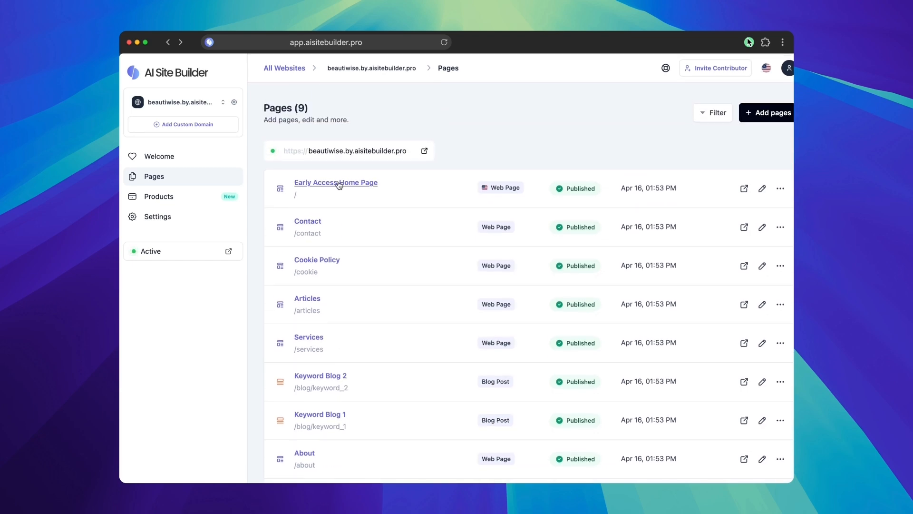
{"action": "left_click", "coordinate": [338, 181]}
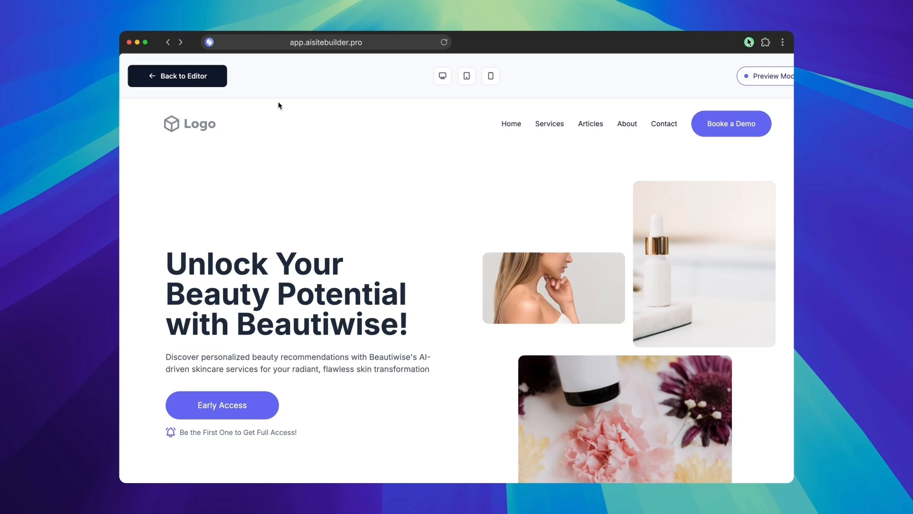
{"action": "scroll", "coordinate": [303, 277], "scroll_direction": "down", "scroll_amount": 15}
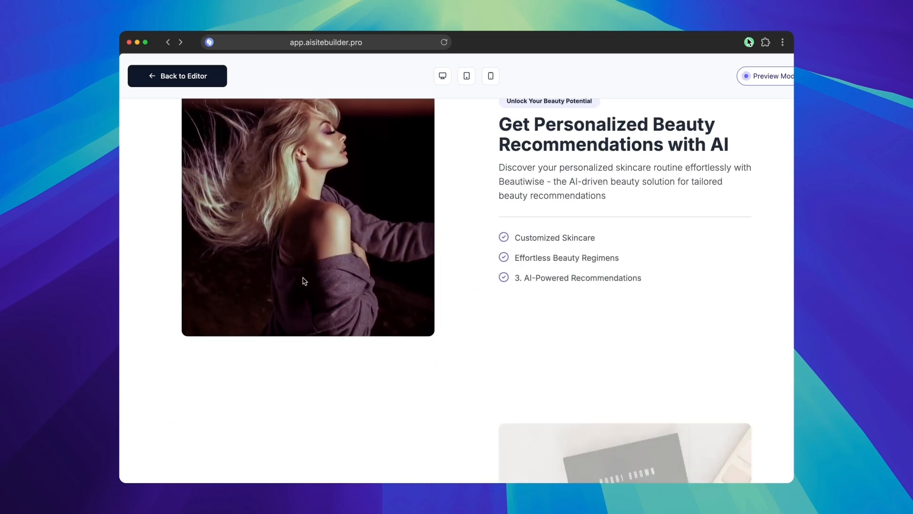
{"action": "scroll", "coordinate": [303, 281], "scroll_direction": "down", "scroll_amount": 12}
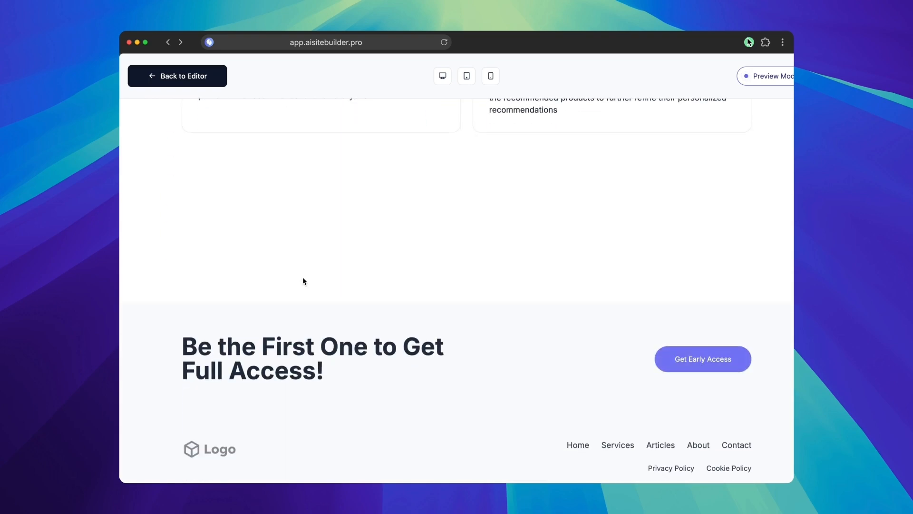
{"action": "scroll", "coordinate": [303, 280], "scroll_direction": "up", "scroll_amount": 20}
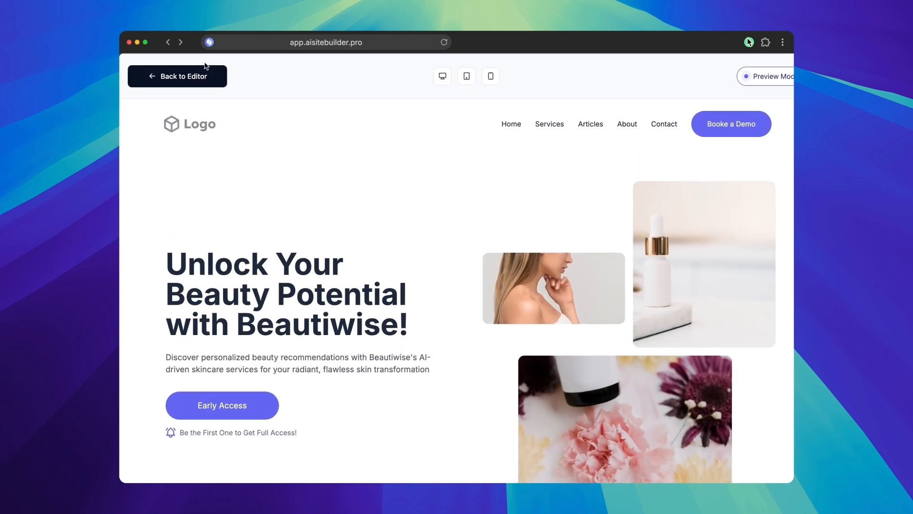
{"action": "left_click", "coordinate": [206, 69]}
{"action": "left_click", "coordinate": [216, 76]}
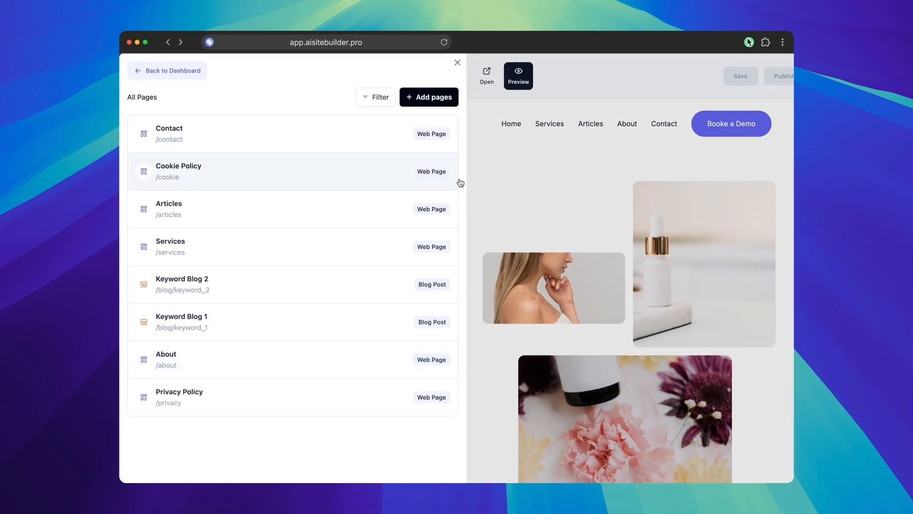
{"action": "left_click", "coordinate": [499, 163]}
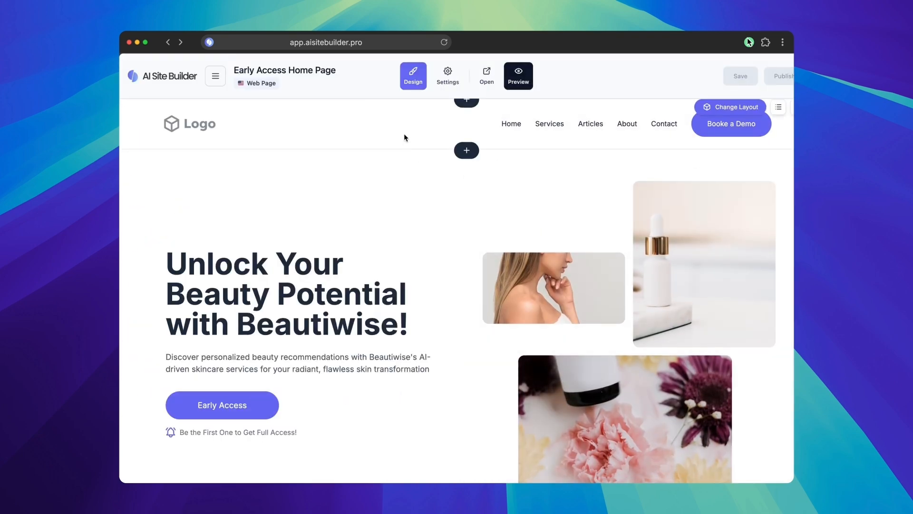
- Switch the theme colour to pink and choose new heading and body fonts
{"action": "left_click", "coordinate": [420, 85]}
{"action": "left_click", "coordinate": [217, 90]}
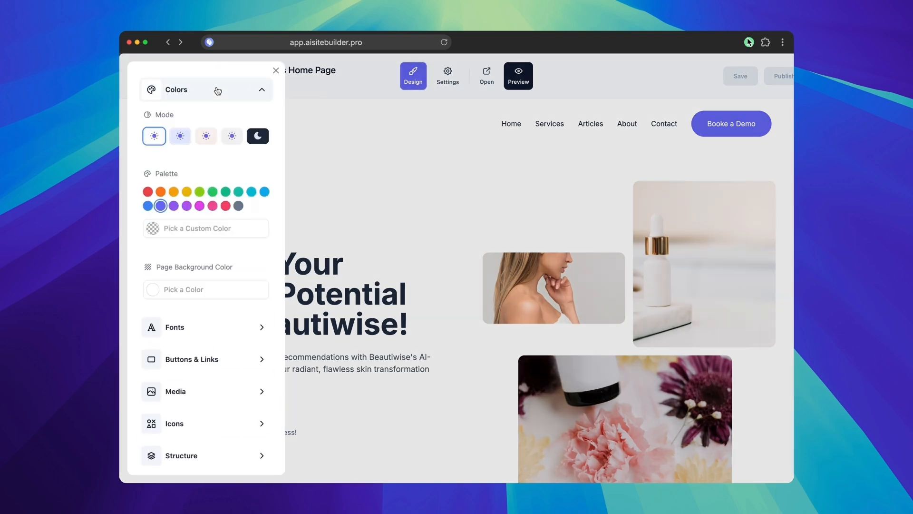
{"action": "left_click", "coordinate": [213, 206]}
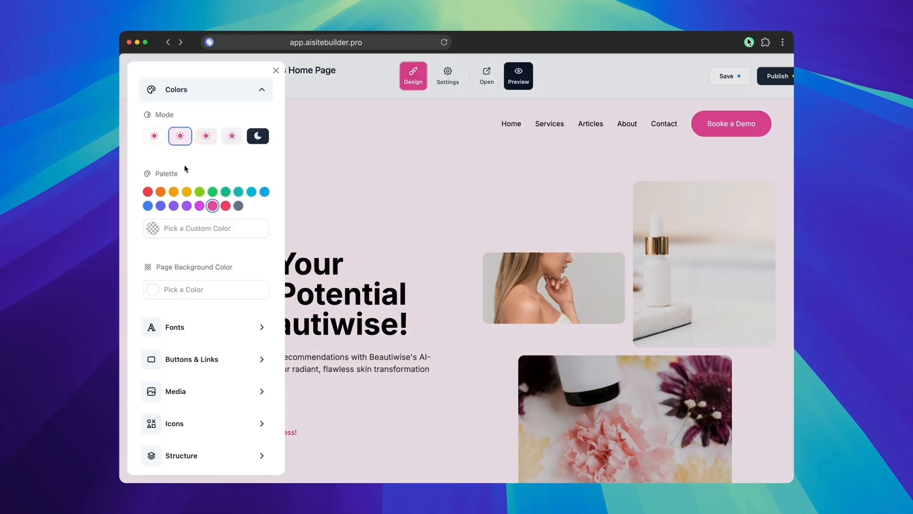
{"action": "left_click", "coordinate": [176, 330]}
{"action": "left_click", "coordinate": [257, 186]}
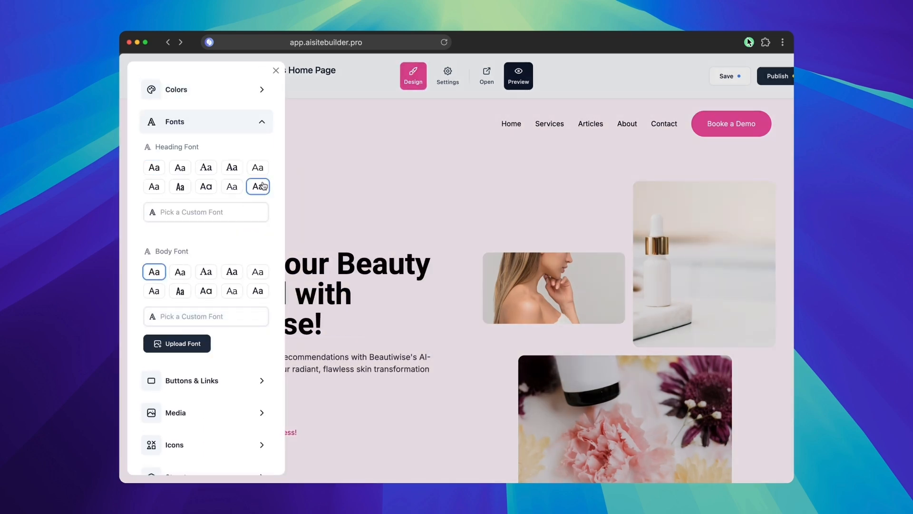
{"action": "left_click", "coordinate": [233, 187]}
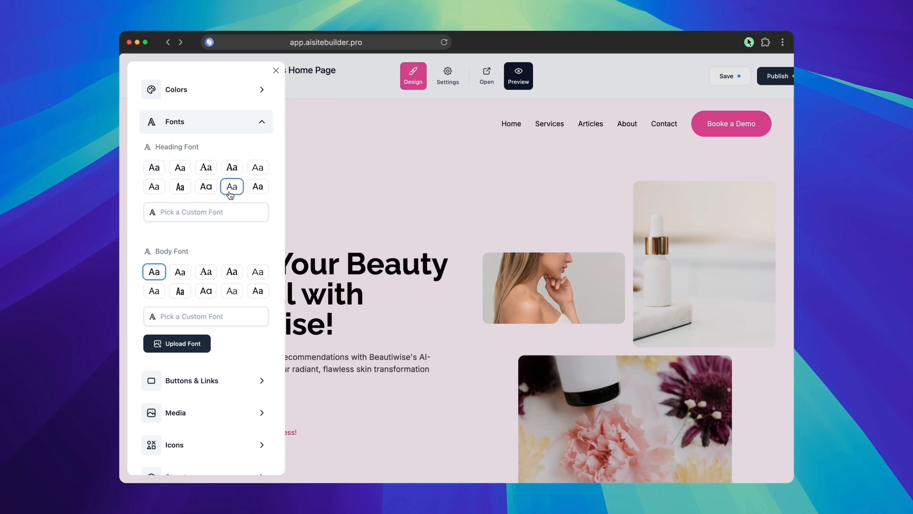
{"action": "left_click", "coordinate": [180, 291]}
{"action": "left_click", "coordinate": [151, 291]}
{"action": "left_click", "coordinate": [374, 326]}
- Make the page buttons' corners less rounded under Buttons & Links
{"action": "scroll", "coordinate": [375, 326], "scroll_direction": "down", "scroll_amount": 2}
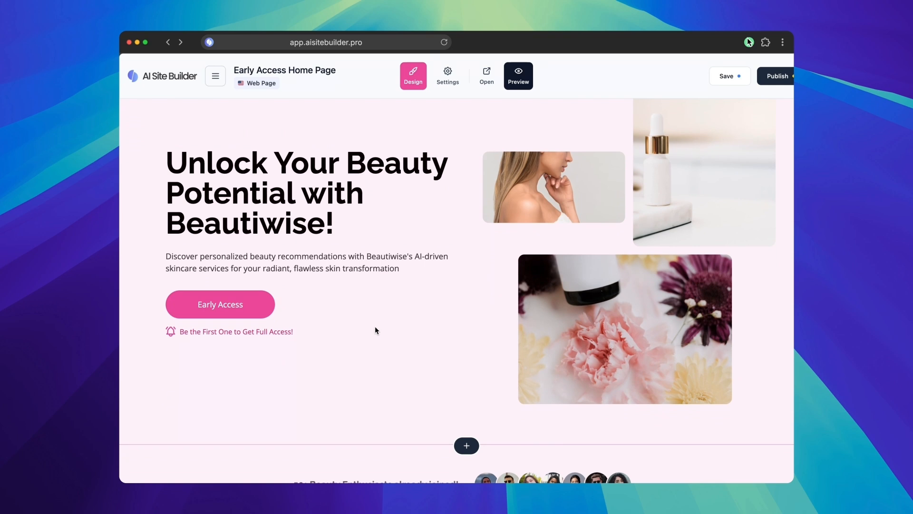
{"action": "scroll", "coordinate": [375, 327], "scroll_direction": "up", "scroll_amount": 2}
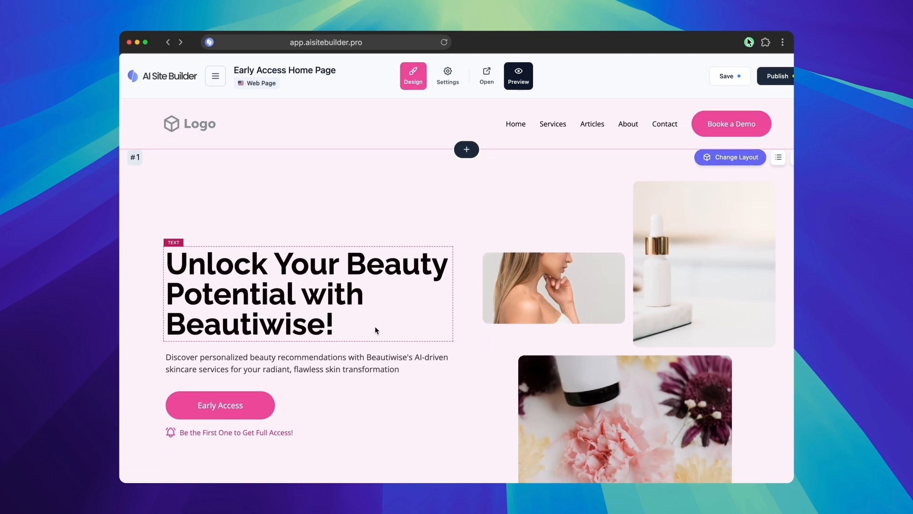
{"action": "scroll", "coordinate": [374, 325], "scroll_direction": "down", "scroll_amount": 1}
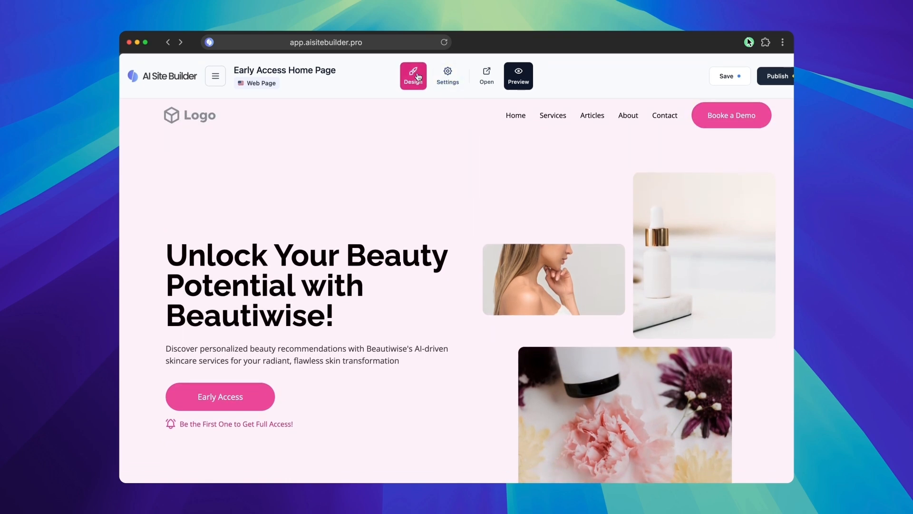
{"action": "left_click", "coordinate": [405, 86]}
{"action": "left_click", "coordinate": [246, 382]}
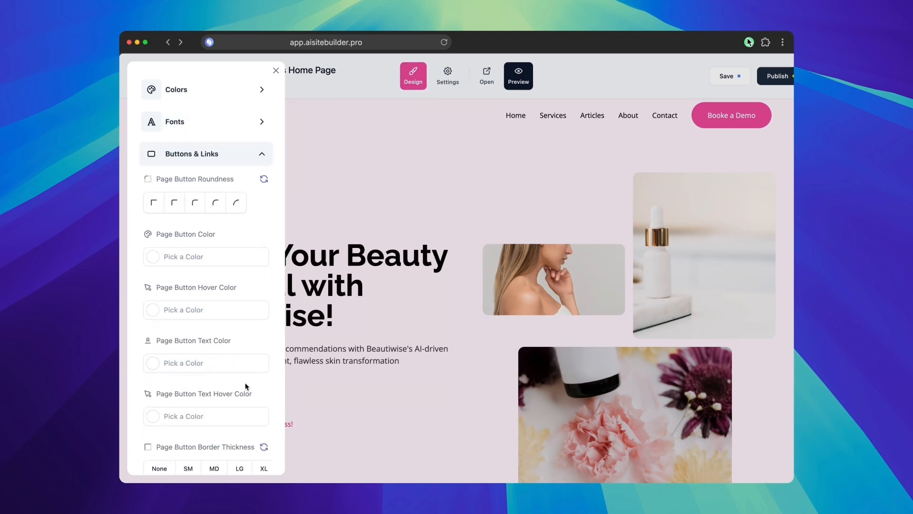
{"action": "left_click", "coordinate": [196, 203]}
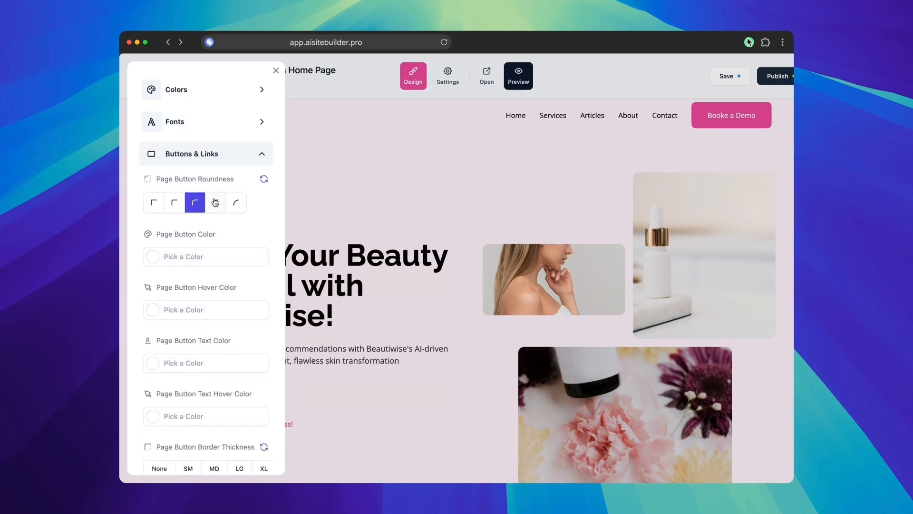
{"action": "left_click", "coordinate": [216, 202]}
- Set the header behaviour to Sticky in the page structure options
{"action": "scroll", "coordinate": [253, 208], "scroll_direction": "down", "scroll_amount": 10}
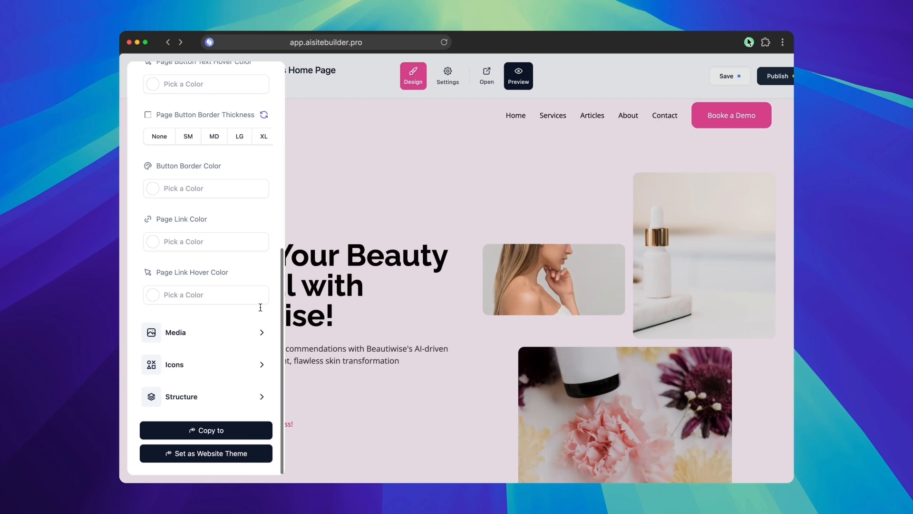
{"action": "left_click", "coordinate": [251, 394]}
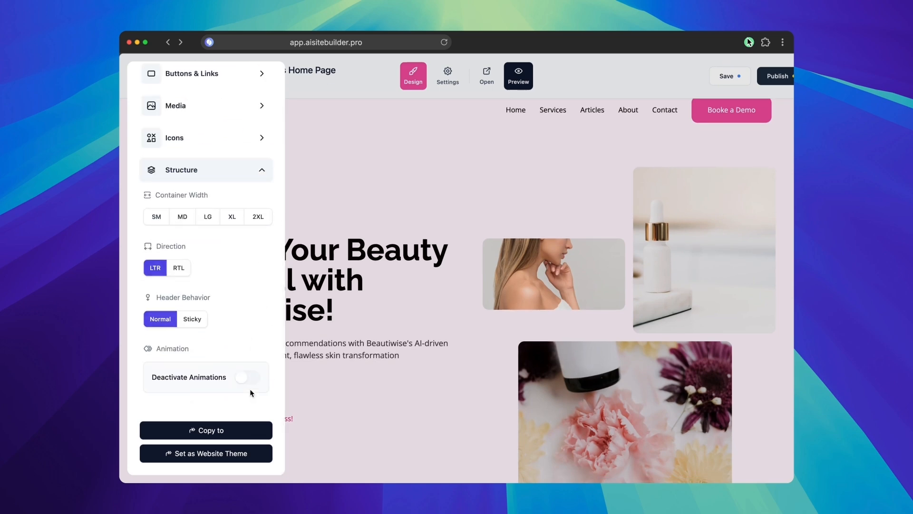
{"action": "left_click", "coordinate": [203, 324]}
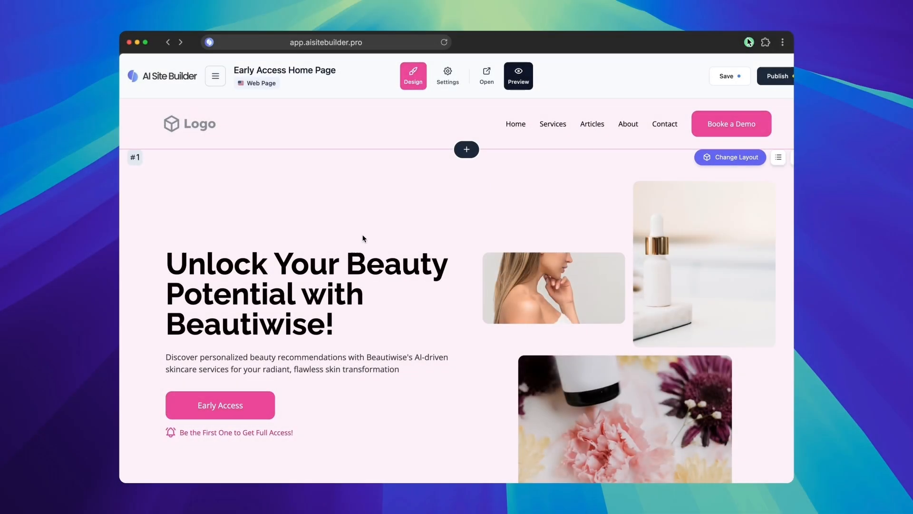
- Upload the full beautiwise logo for the header and a square logo for the favicon, then save
{"action": "scroll", "coordinate": [363, 238], "scroll_direction": "down", "scroll_amount": 3}
{"action": "scroll", "coordinate": [363, 237], "scroll_direction": "up", "scroll_amount": 3}
{"action": "left_click", "coordinate": [208, 131]}
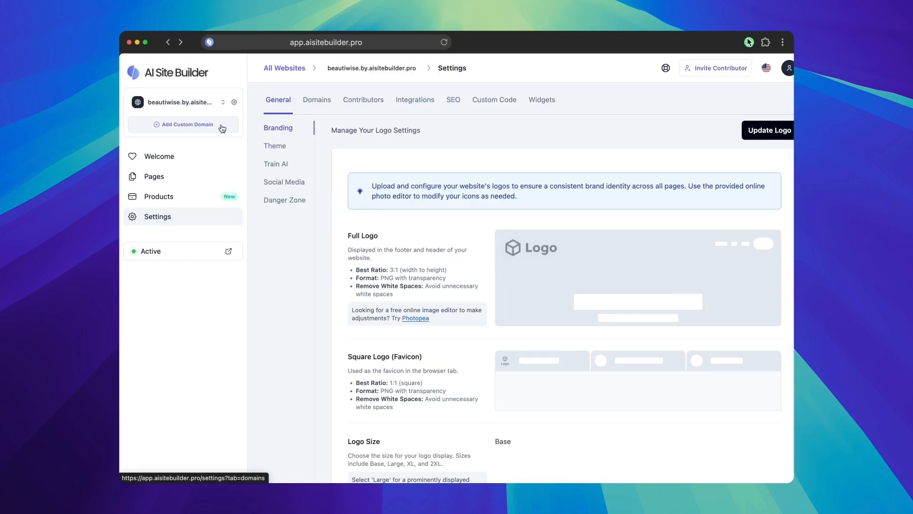
{"action": "left_click", "coordinate": [777, 137]}
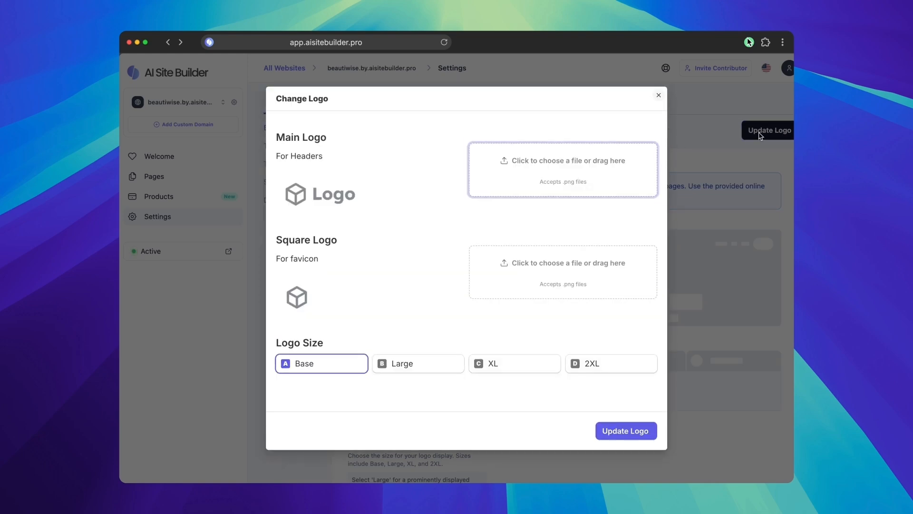
{"action": "left_click", "coordinate": [583, 183]}
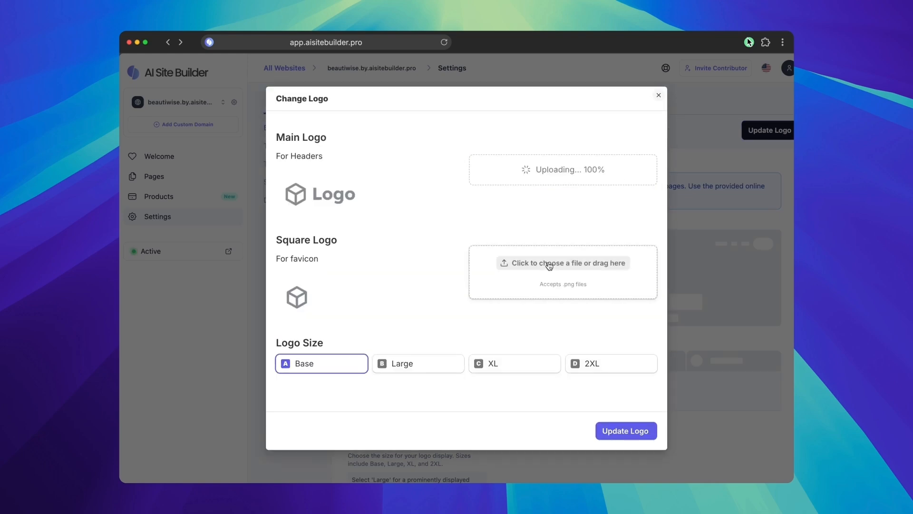
{"action": "left_click", "coordinate": [549, 329]}
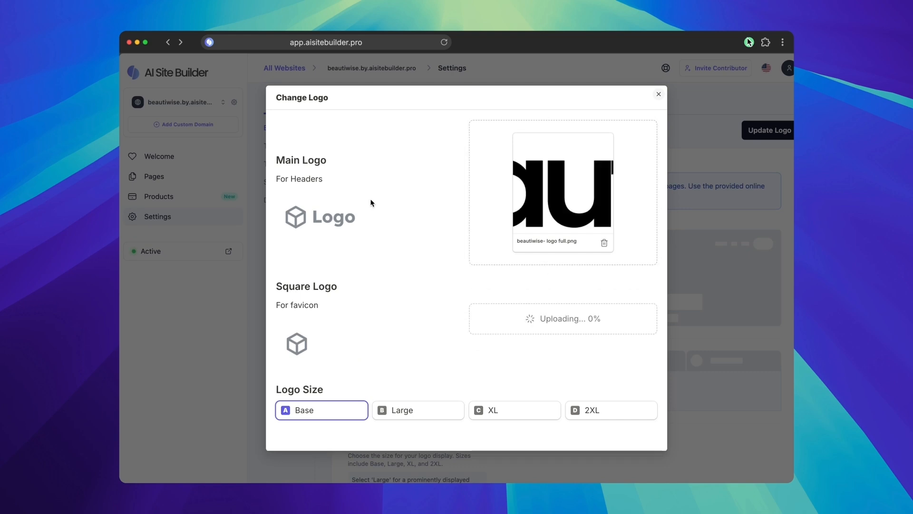
{"action": "scroll", "coordinate": [646, 316], "scroll_direction": "down", "scroll_amount": 4}
{"action": "left_click", "coordinate": [623, 430]}
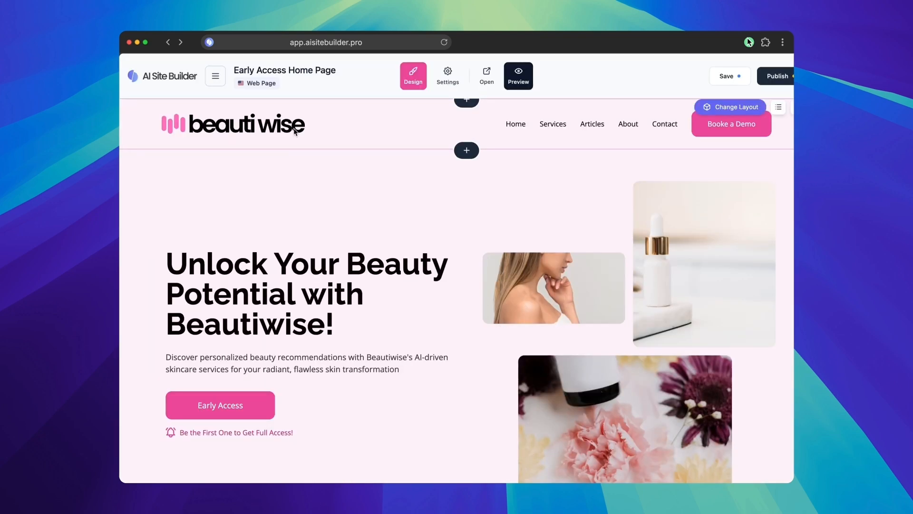
- Publish the Early Access Home Page updates, then show the site's Pages list
{"action": "scroll", "coordinate": [328, 238], "scroll_direction": "down", "scroll_amount": 5}
{"action": "scroll", "coordinate": [332, 241], "scroll_direction": "up", "scroll_amount": 5}
{"action": "left_click", "coordinate": [780, 77]}
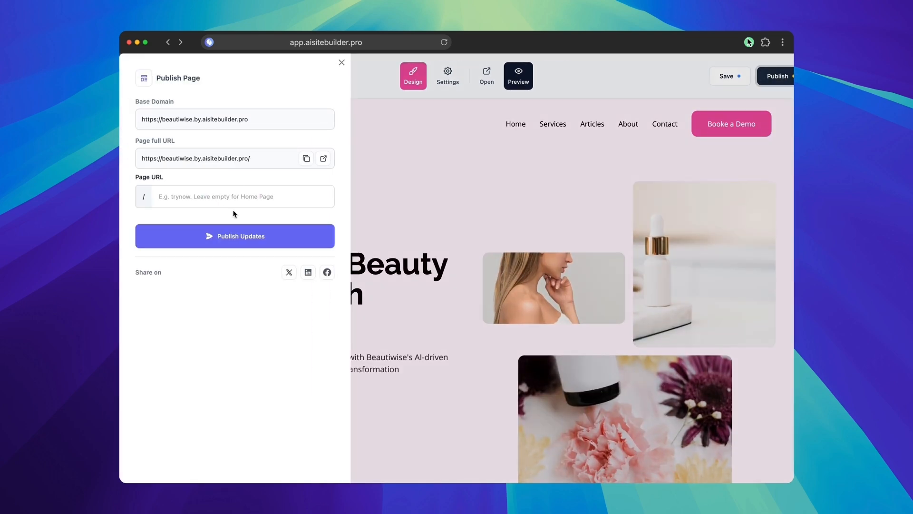
{"action": "left_click", "coordinate": [228, 237]}
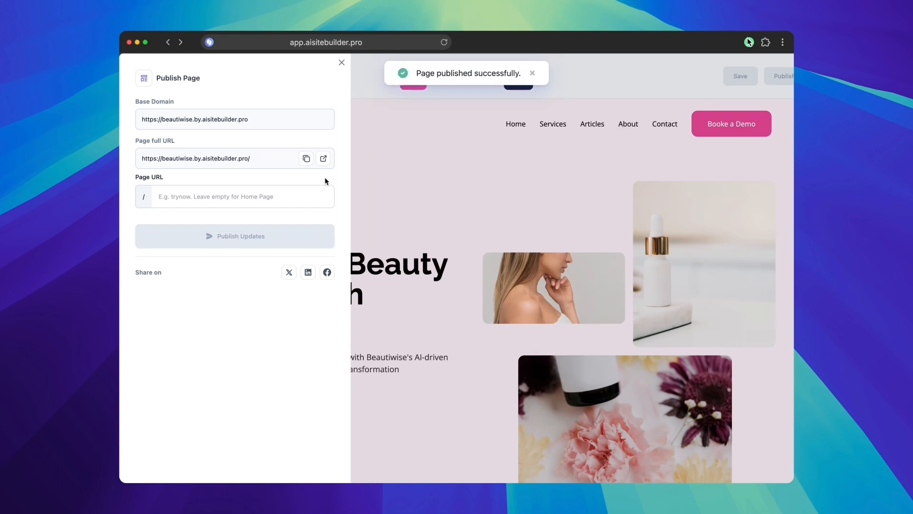
{"action": "left_click", "coordinate": [402, 175]}
{"action": "left_click", "coordinate": [216, 76]}
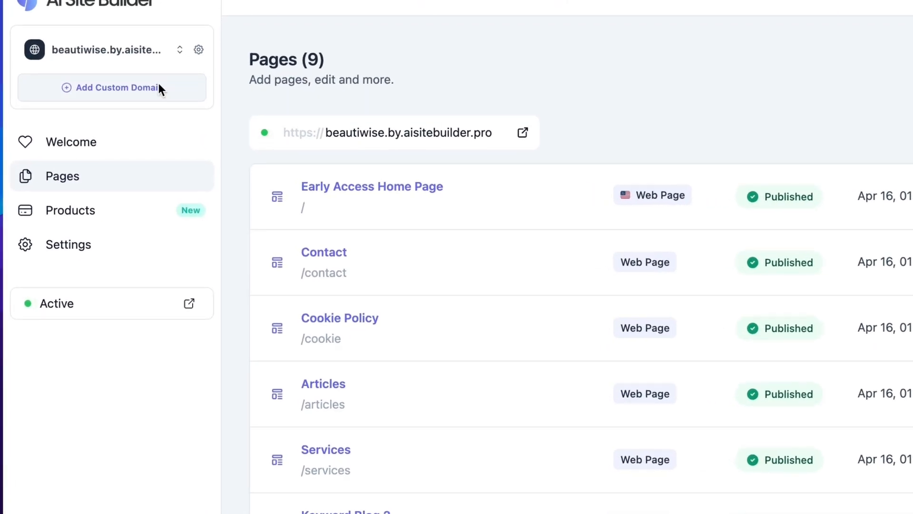
- Submit ai.beautiwise.me as the custom domain and review the required DNS records
{"action": "left_click", "coordinate": [159, 89]}
{"action": "scroll", "coordinate": [614, 452], "scroll_direction": "down", "scroll_amount": 2}
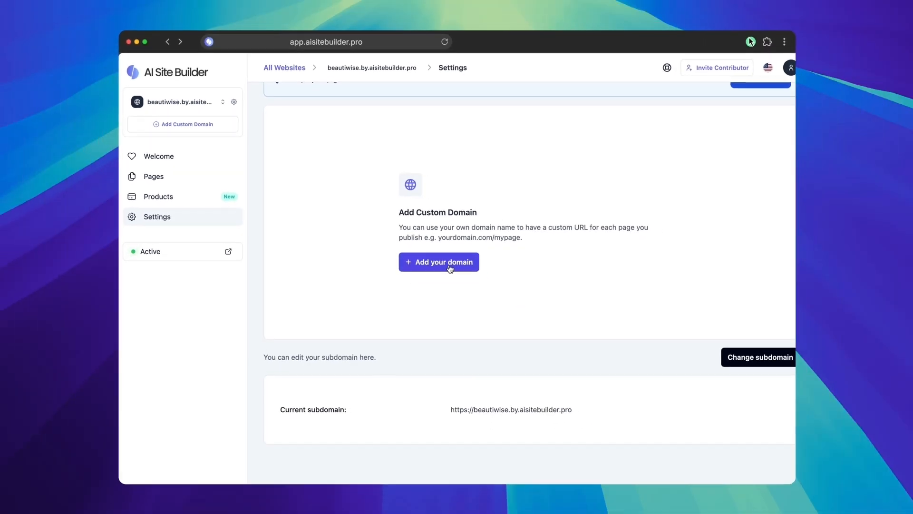
{"action": "left_click", "coordinate": [590, 347]}
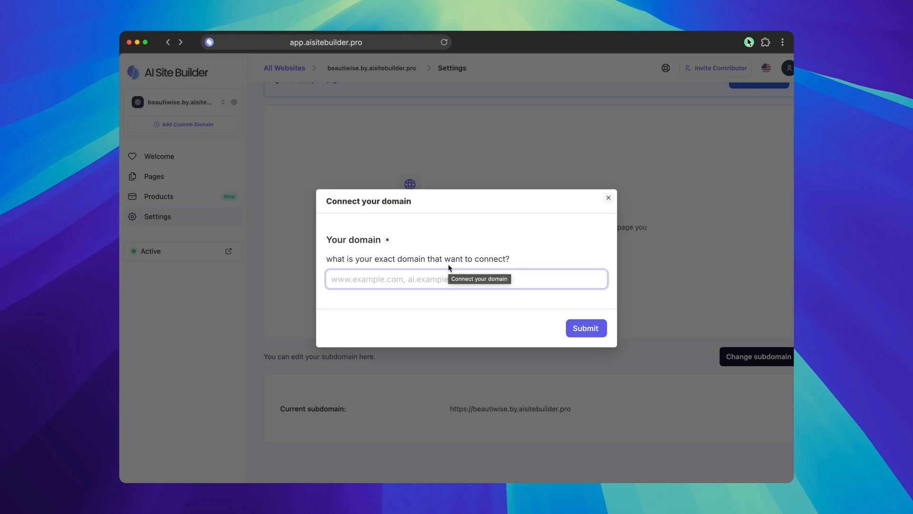
{"action": "type", "text": "ai.beautiwise.me"}
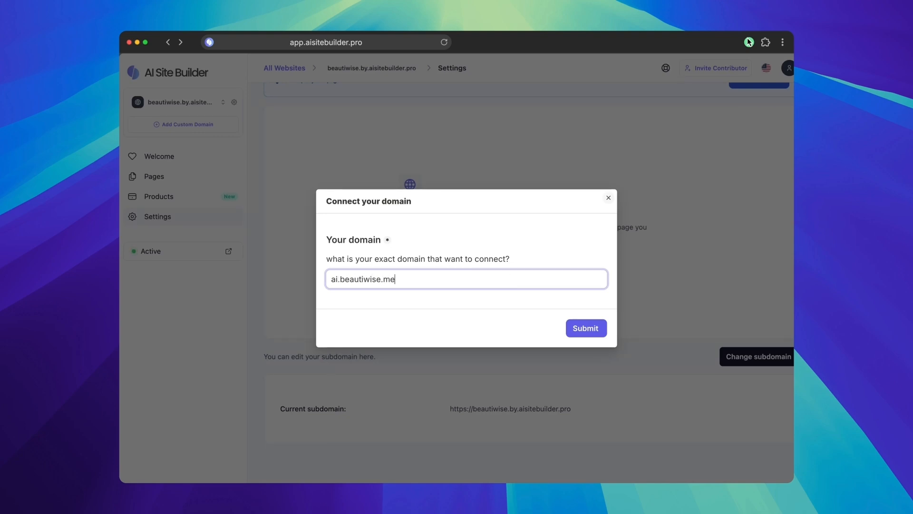
{"action": "left_click", "coordinate": [582, 328]}
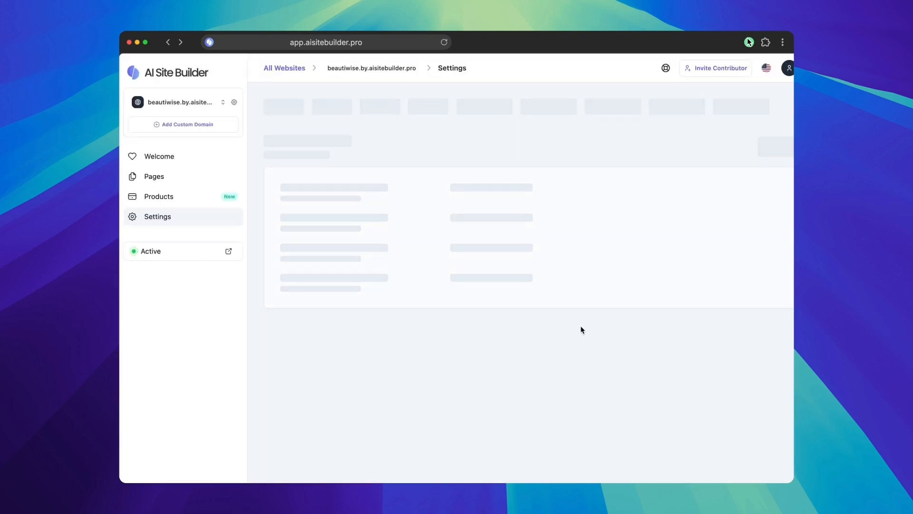
{"action": "scroll", "coordinate": [581, 326], "scroll_direction": "down", "scroll_amount": 6}
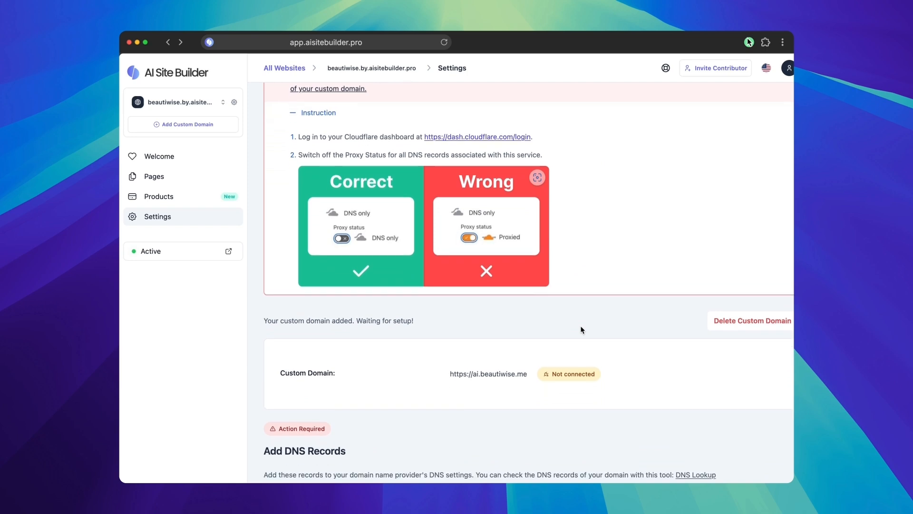
{"action": "scroll", "coordinate": [465, 384], "scroll_direction": "up", "scroll_amount": 5}
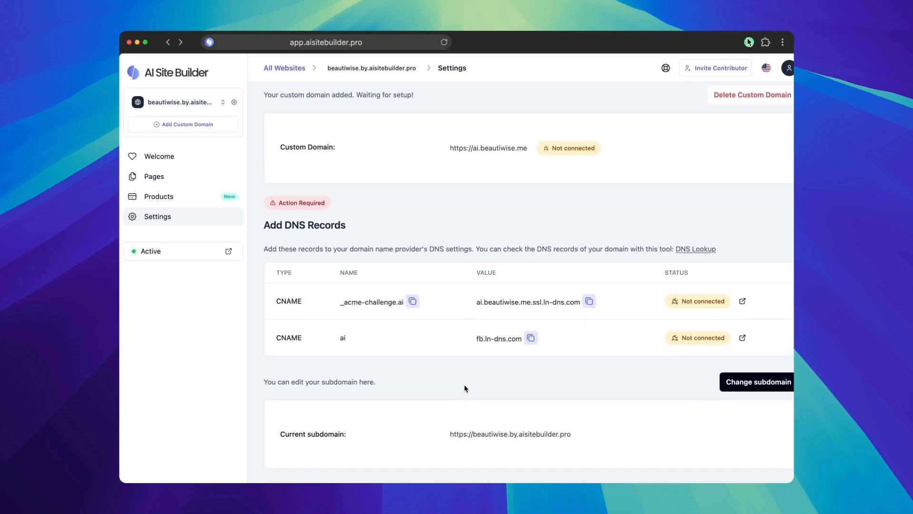
{"action": "scroll", "coordinate": [464, 384], "scroll_direction": "up", "scroll_amount": 3}
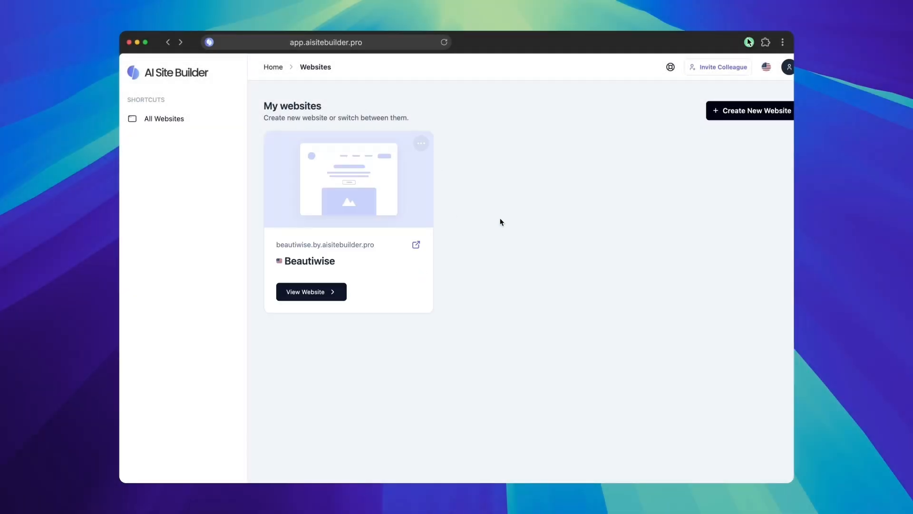
- Attempt to create a new website with subdomain 'new', which hits the website limit
{"action": "left_click", "coordinate": [748, 110]}
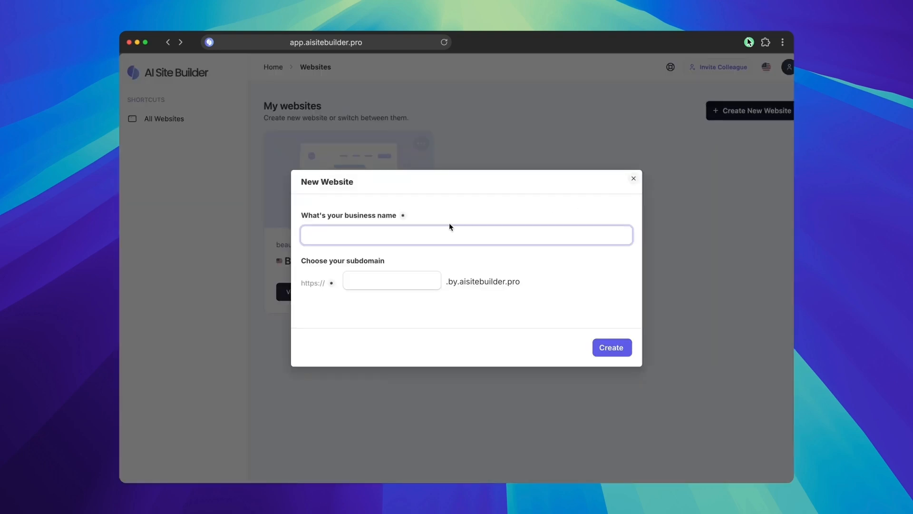
{"action": "type", "text": "New Website"}
{"action": "left_click", "coordinate": [418, 276]}
{"action": "type", "text": "new"}
{"action": "left_click", "coordinate": [616, 351]}
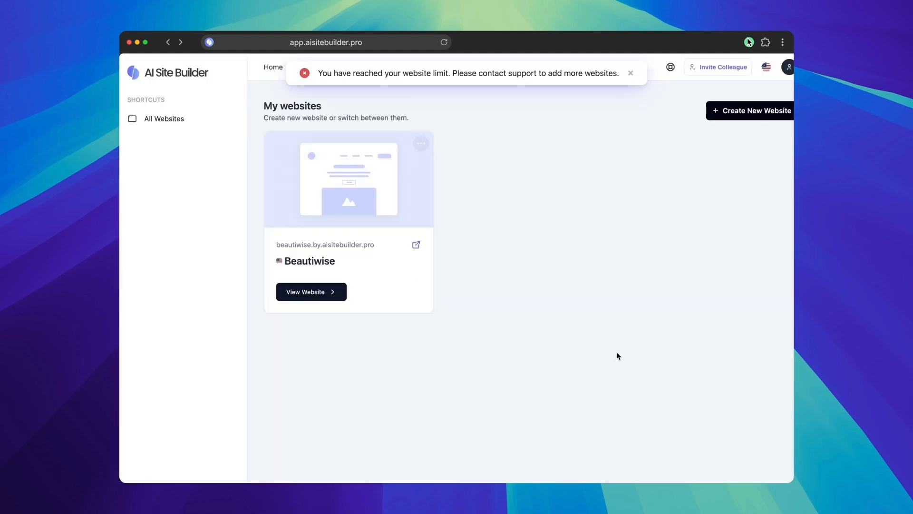
{"action": "left_click_drag", "start_coordinate": [370, 76], "coordinate": [457, 104]}
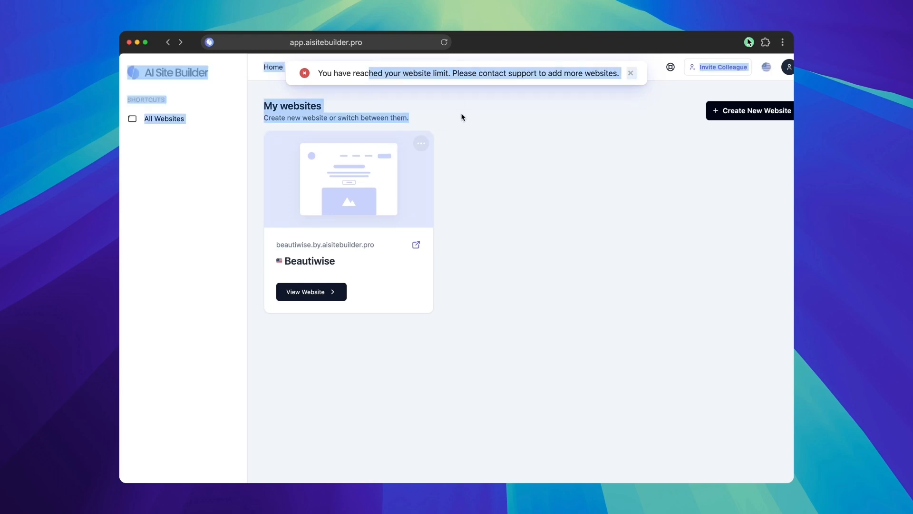
{"action": "left_click", "coordinate": [509, 141]}
- Check the client's billing portal via the account menu's billing option
{"action": "left_click", "coordinate": [788, 67]}
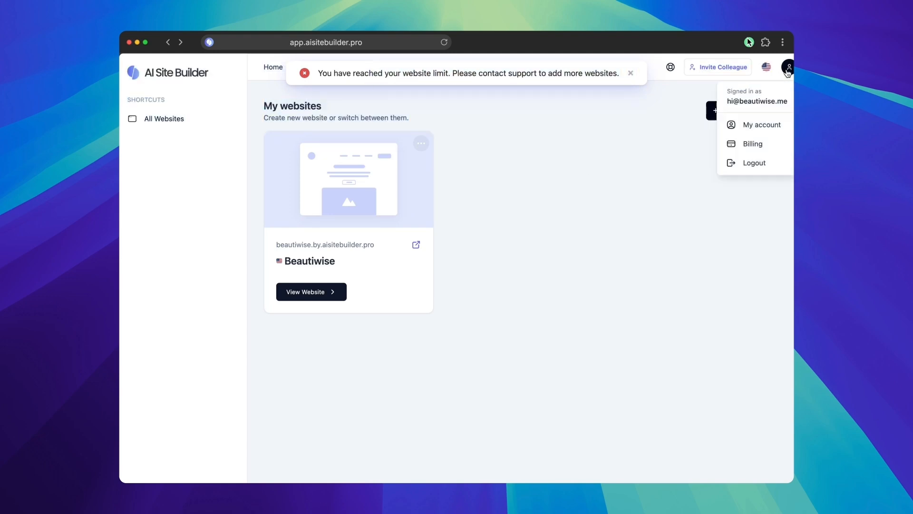
{"action": "left_click", "coordinate": [758, 147]}
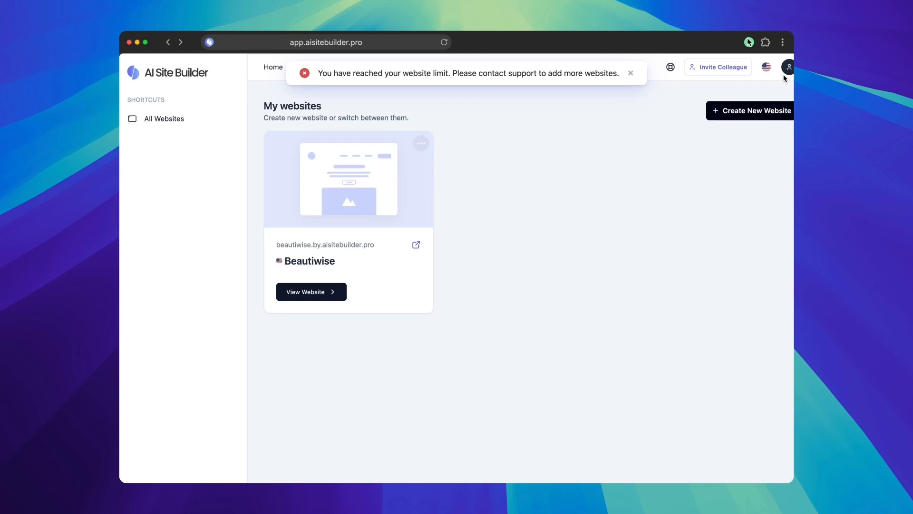
{"action": "left_click", "coordinate": [787, 67]}
{"action": "left_click", "coordinate": [756, 143]}
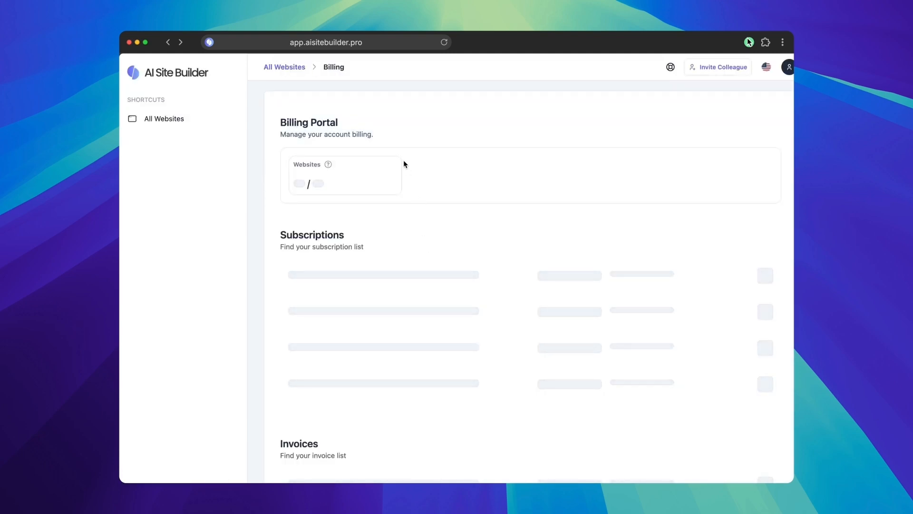
{"action": "left_click", "coordinate": [299, 68]}
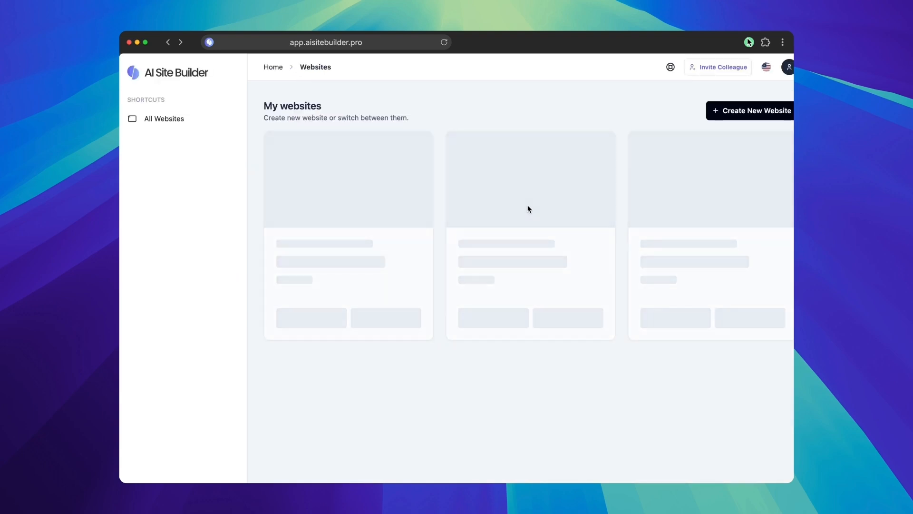
{"action": "left_click", "coordinate": [789, 67]}
{"action": "left_click", "coordinate": [765, 145]}
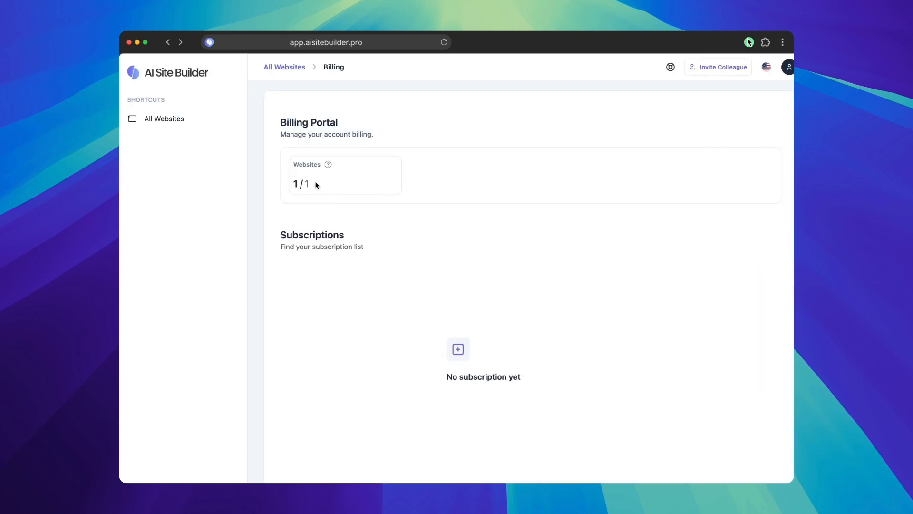
{"action": "mouse_move", "coordinate": [327, 167]}
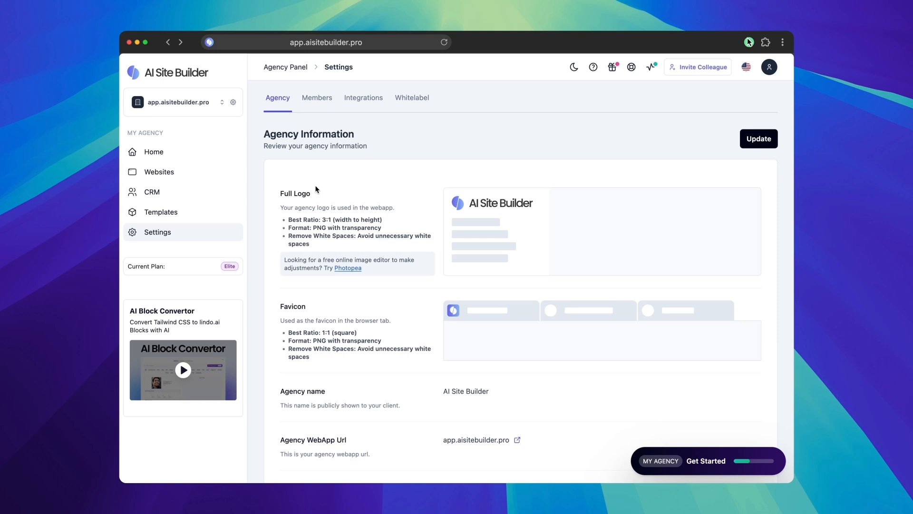
- Update the Beautiwise client in the CRM with a website limit of 2
{"action": "scroll", "coordinate": [387, 260], "scroll_direction": "down", "scroll_amount": 5}
{"action": "scroll", "coordinate": [386, 260], "scroll_direction": "up", "scroll_amount": 5}
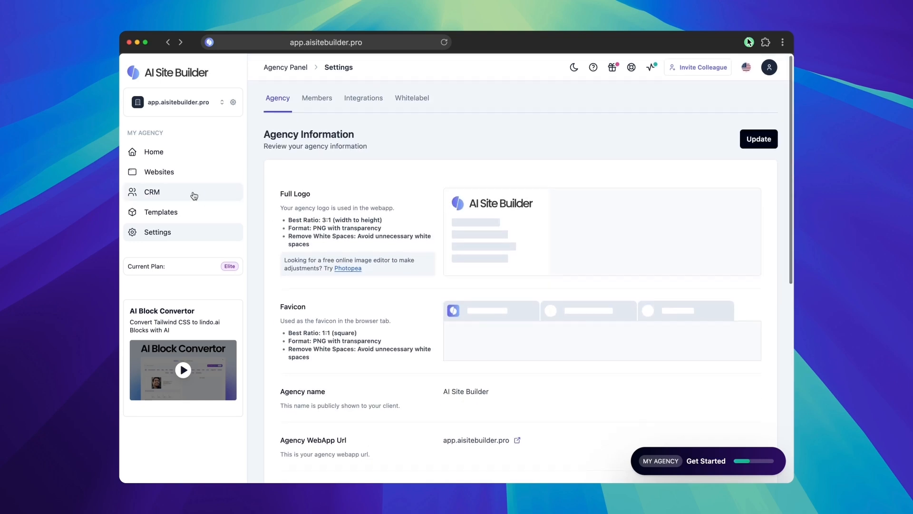
{"action": "left_click", "coordinate": [166, 195]}
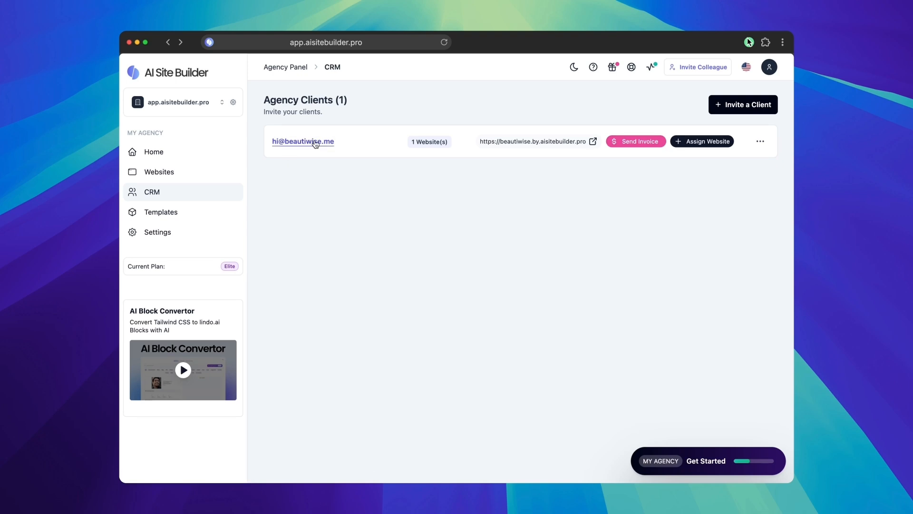
{"action": "left_click", "coordinate": [312, 143]}
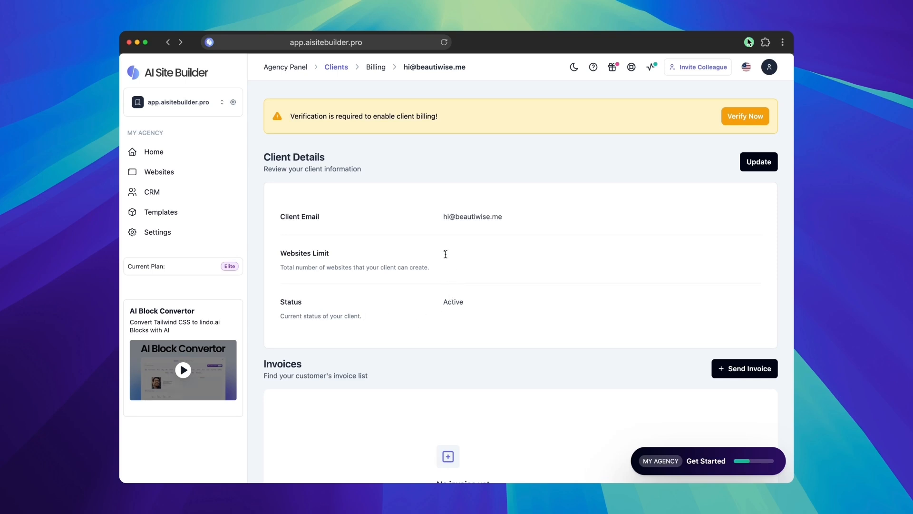
{"action": "left_click", "coordinate": [756, 161]}
{"action": "left_click", "coordinate": [460, 285]}
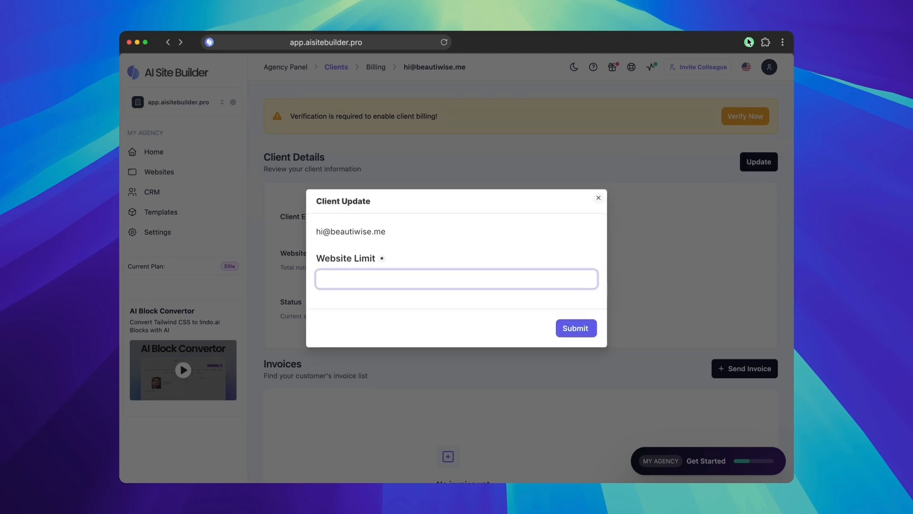
{"action": "type", "text": "2"}
{"action": "left_click", "coordinate": [569, 330]}
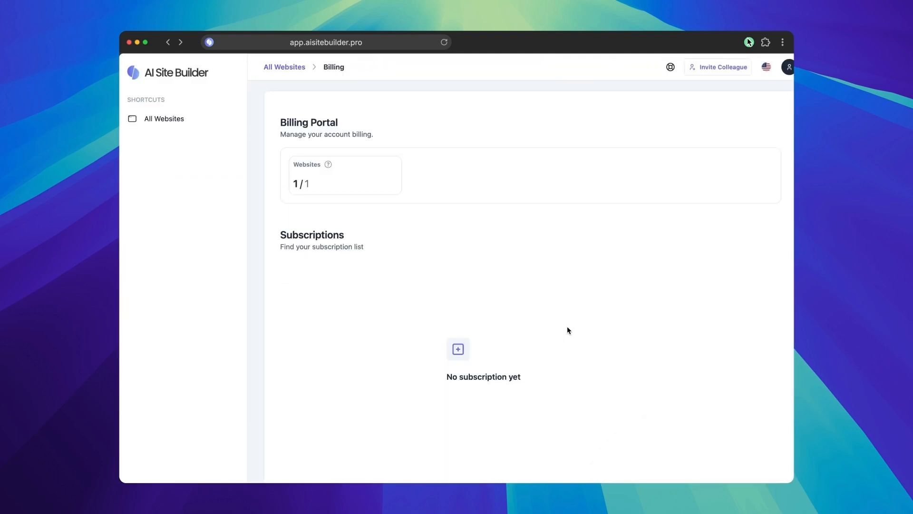
- Refresh and reopen the client's billing portal to confirm the new limit
{"action": "key", "text": "super+r"}
{"action": "left_click", "coordinate": [785, 68]}
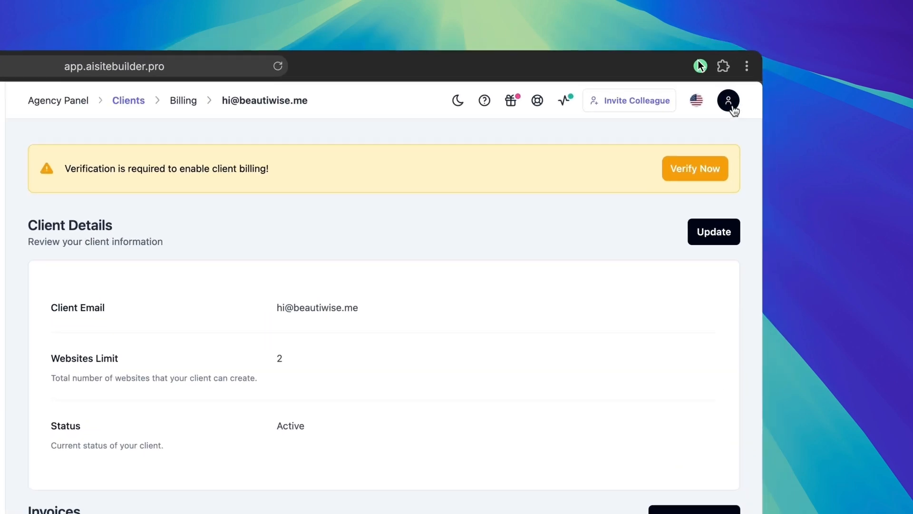
{"action": "left_click", "coordinate": [769, 67]}
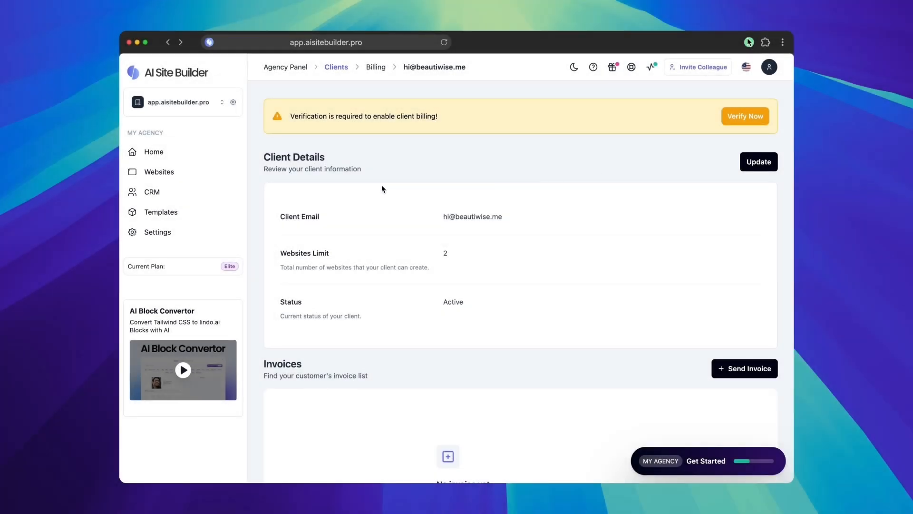
- Set the business country to Canada when starting an invoice for the client
{"action": "scroll", "coordinate": [378, 245], "scroll_direction": "down", "scroll_amount": 6}
{"action": "scroll", "coordinate": [378, 245], "scroll_direction": "up", "scroll_amount": 2}
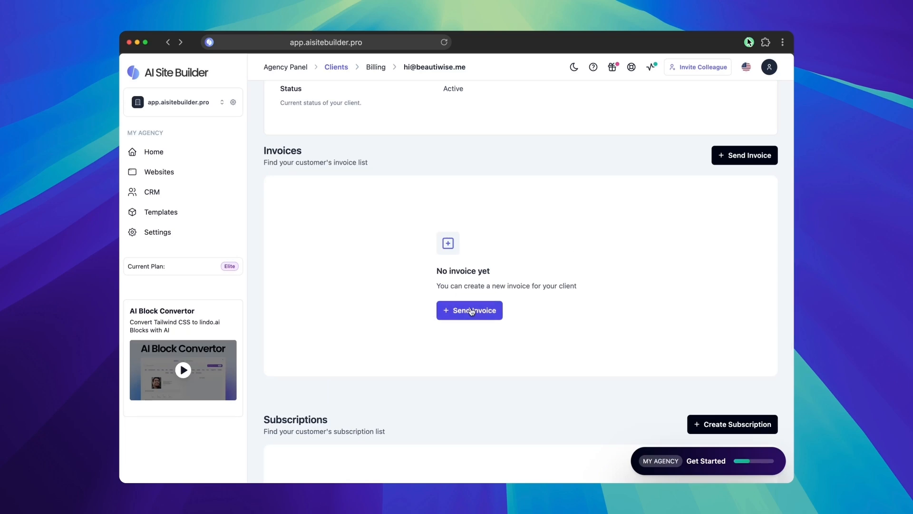
{"action": "scroll", "coordinate": [471, 312], "scroll_direction": "down", "scroll_amount": 2}
{"action": "scroll", "coordinate": [346, 329], "scroll_direction": "down", "scroll_amount": 2}
{"action": "scroll", "coordinate": [345, 328], "scroll_direction": "up", "scroll_amount": 3}
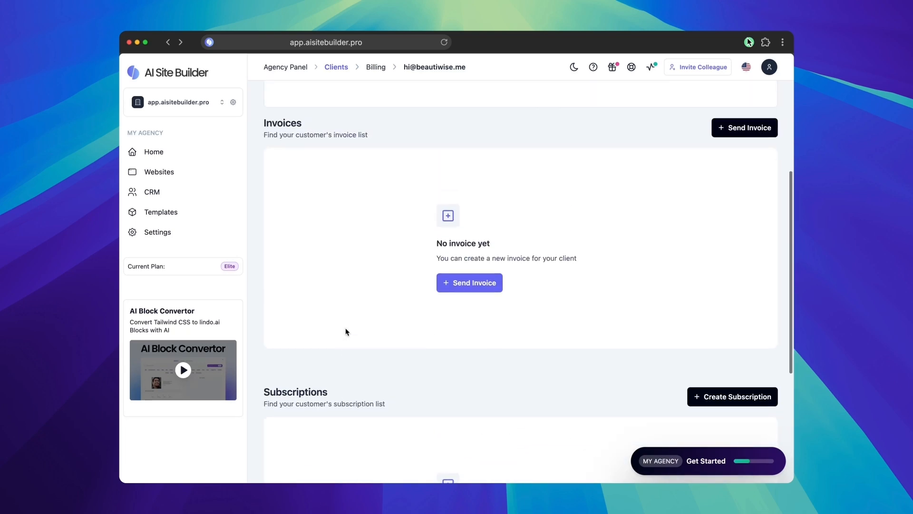
{"action": "left_click", "coordinate": [449, 269]}
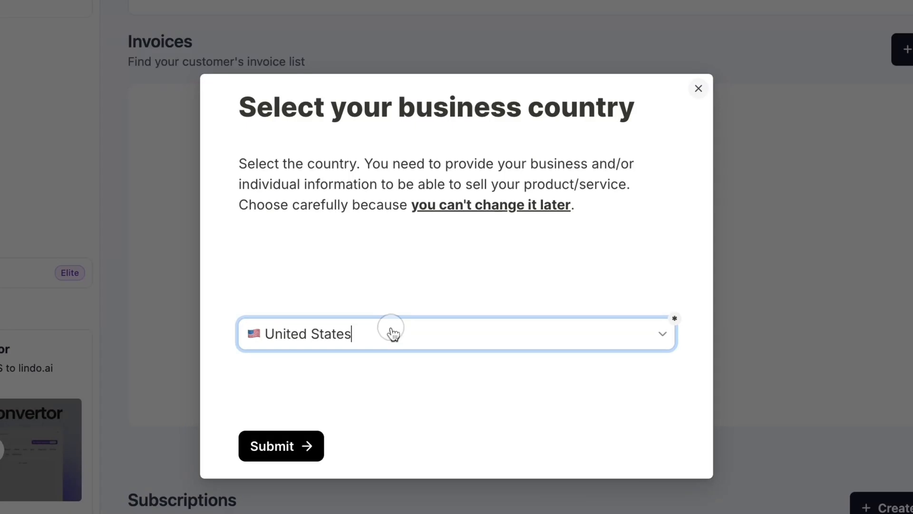
{"action": "left_click", "coordinate": [393, 333]}
{"action": "left_click", "coordinate": [365, 245]}
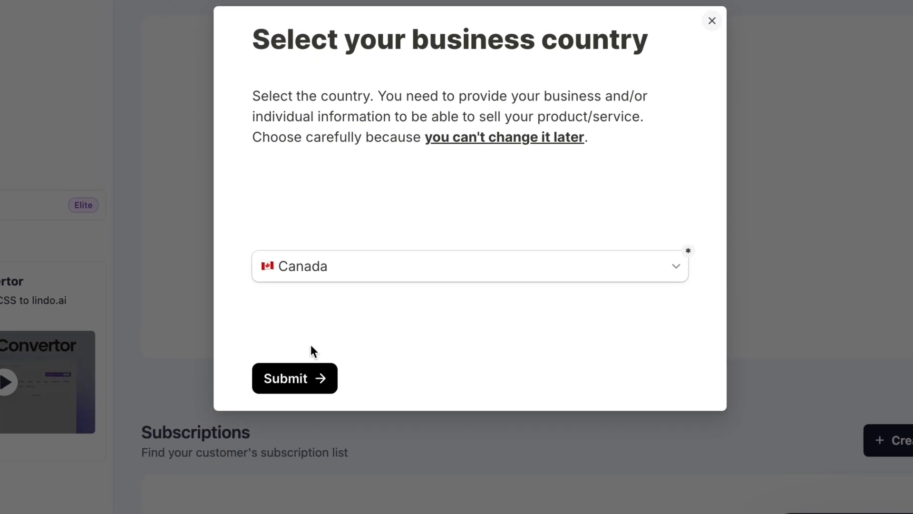
{"action": "left_click", "coordinate": [309, 378]}
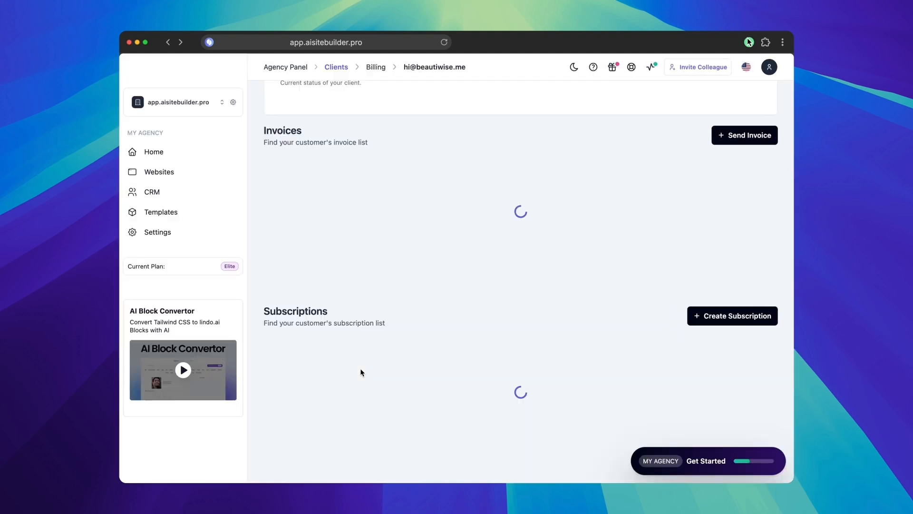
- Attempt an invoice and a subscription, then start Stripe verification for client billing
{"action": "left_click", "coordinate": [745, 135]}
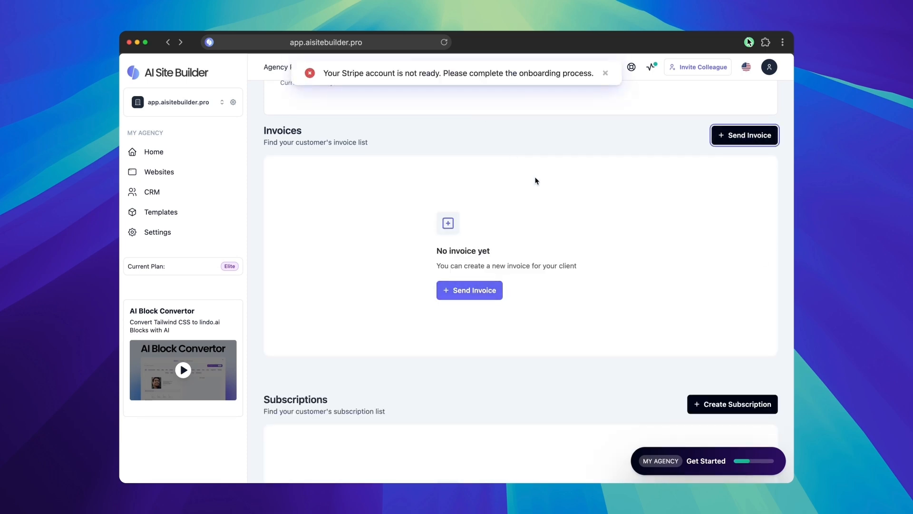
{"action": "scroll", "coordinate": [595, 295], "scroll_direction": "down", "scroll_amount": 3}
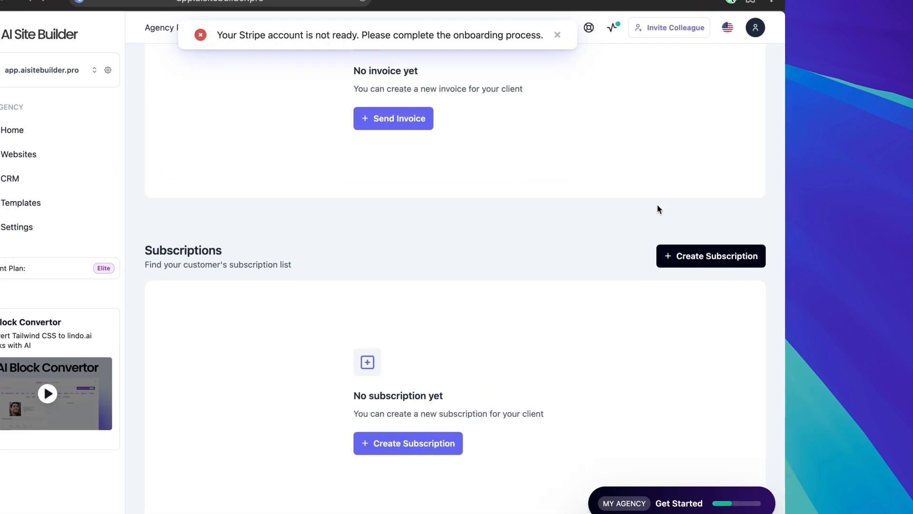
{"action": "left_click", "coordinate": [698, 256]}
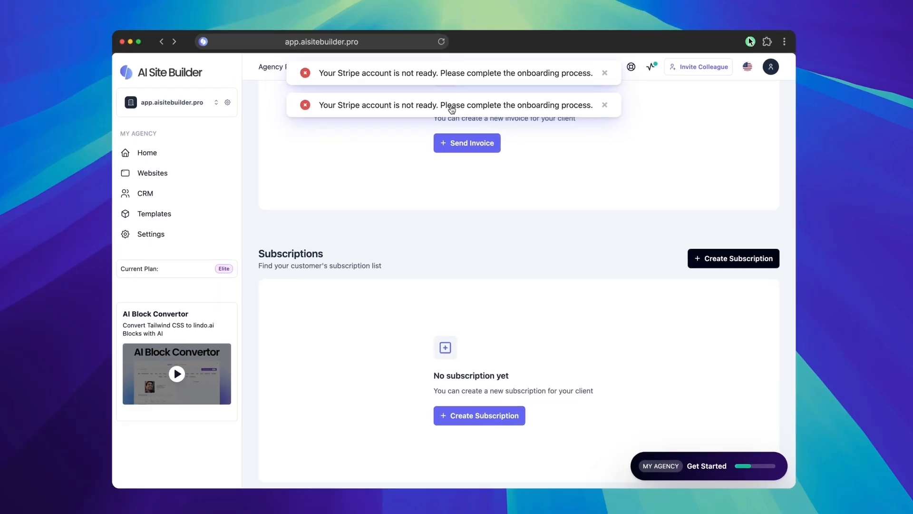
{"action": "scroll", "coordinate": [423, 178], "scroll_direction": "up", "scroll_amount": 6}
{"action": "scroll", "coordinate": [423, 178], "scroll_direction": "up", "scroll_amount": 2}
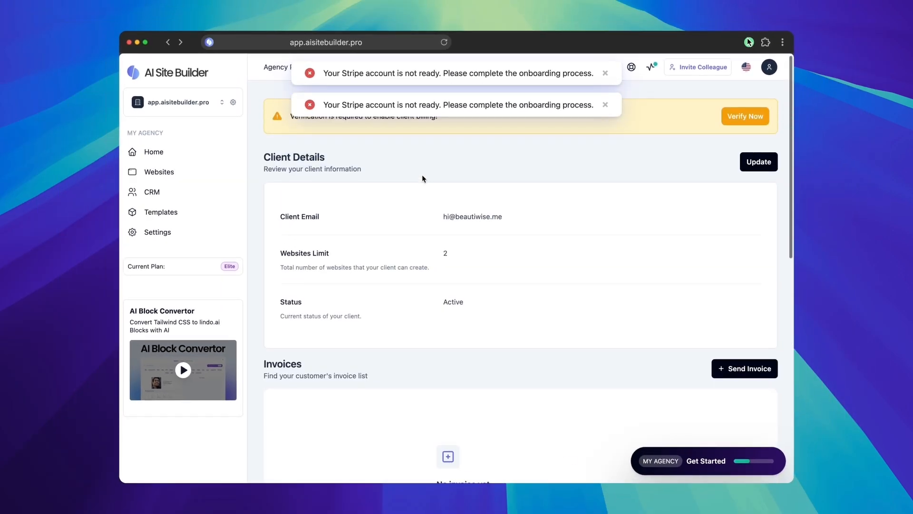
{"action": "left_click", "coordinate": [739, 124]}
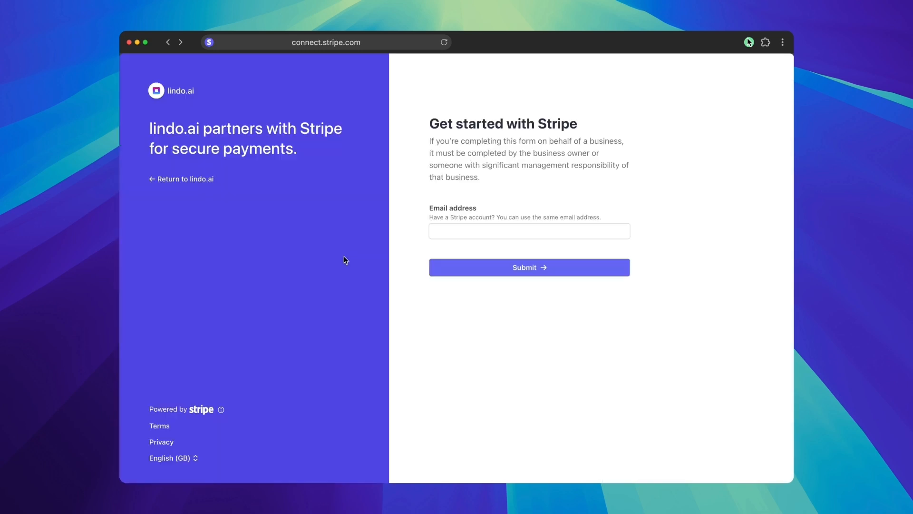
- Log in to Stripe with the agency e-mail and password, reuse saved business details, and agree
{"action": "left_click", "coordinate": [457, 237]}
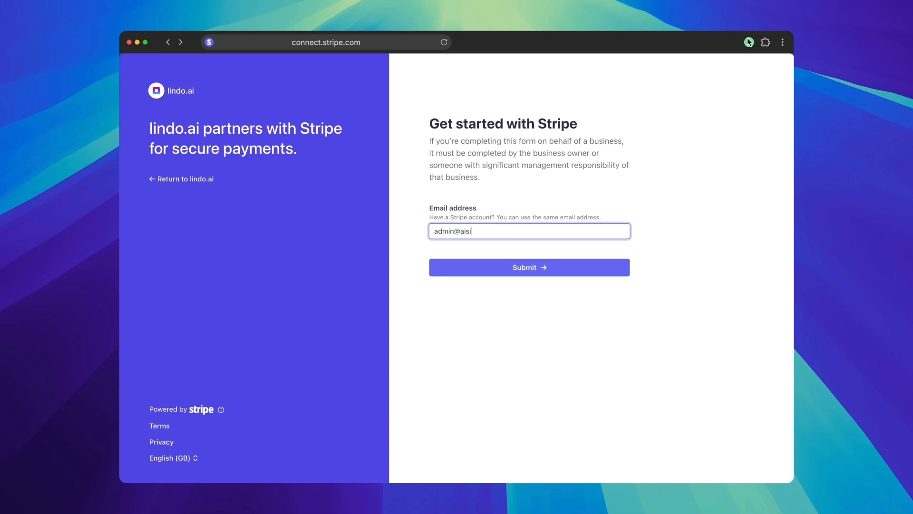
{"action": "left_click", "coordinate": [510, 270]}
{"action": "left_click", "coordinate": [510, 248]}
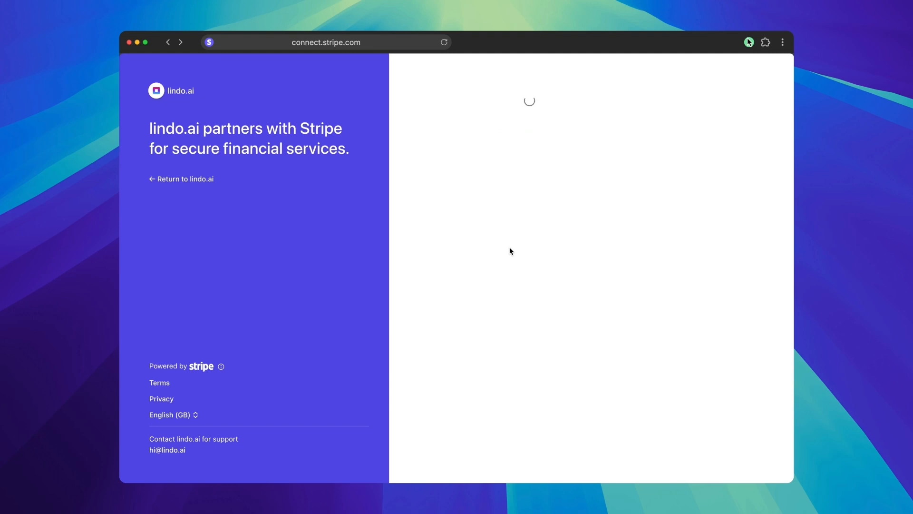
{"action": "left_click", "coordinate": [502, 203]}
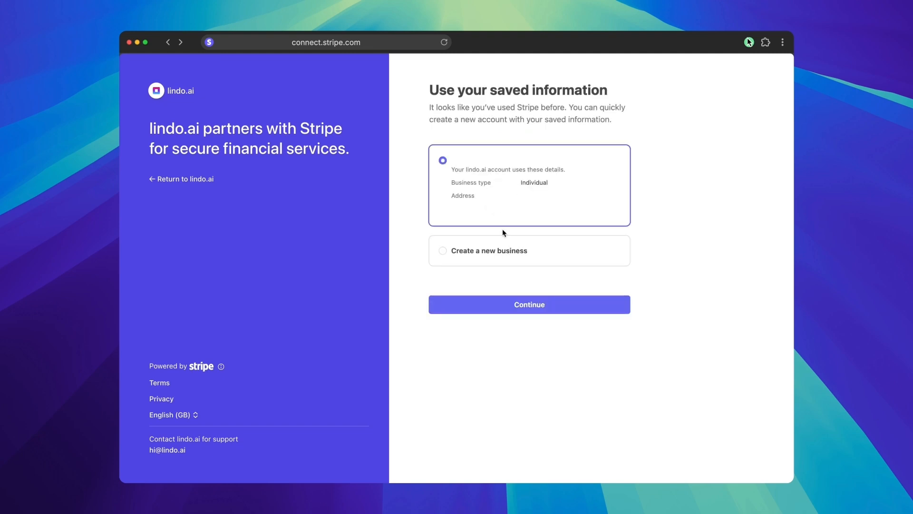
{"action": "left_click", "coordinate": [513, 309]}
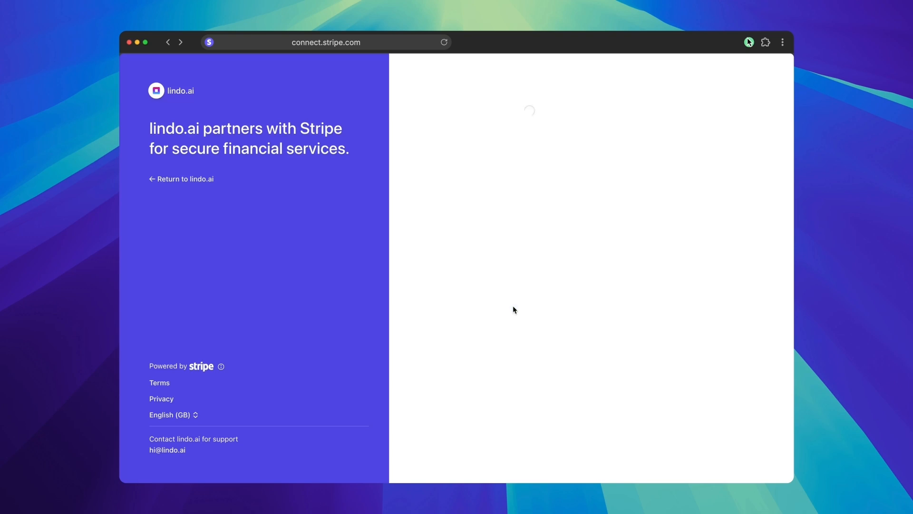
{"action": "scroll", "coordinate": [513, 310], "scroll_direction": "down", "scroll_amount": 10}
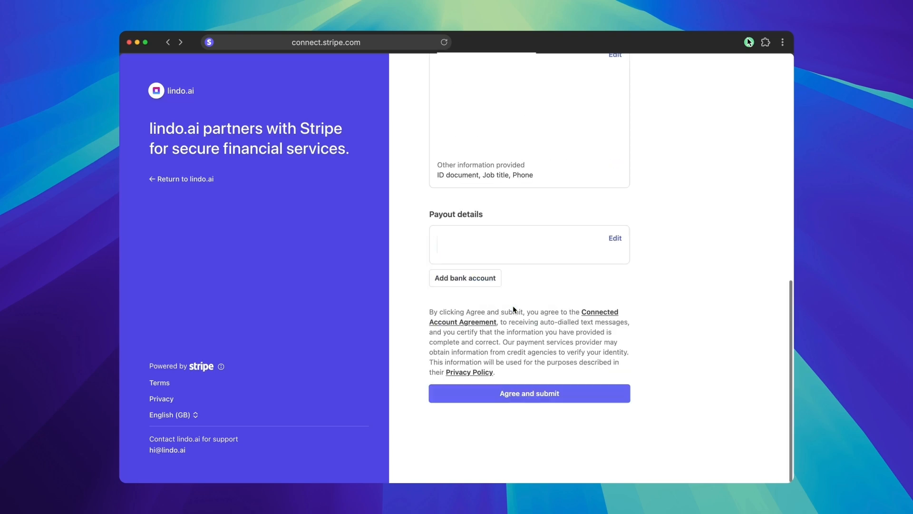
{"action": "left_click", "coordinate": [518, 390]}
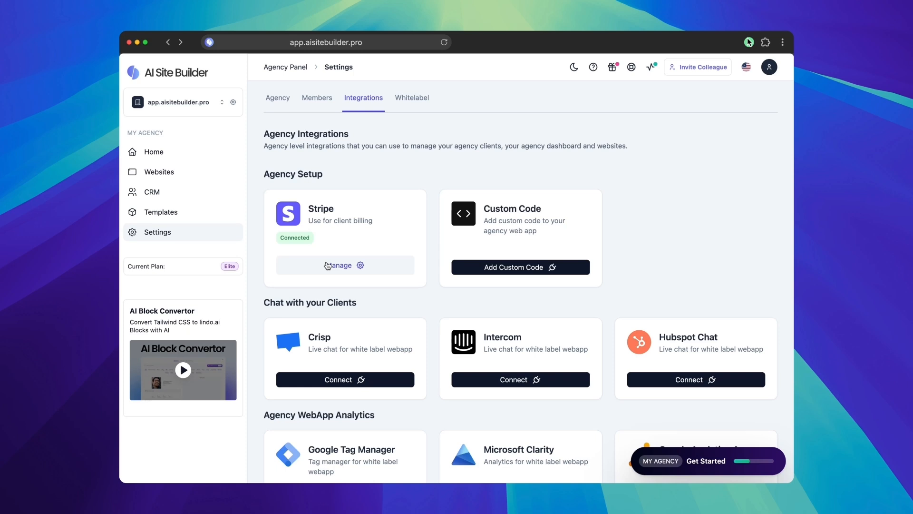
- Send the Beautiwise client a 1.00 CAD 'Website Setup Fee' invoice for building the site from scratch
{"action": "left_click", "coordinate": [198, 199]}
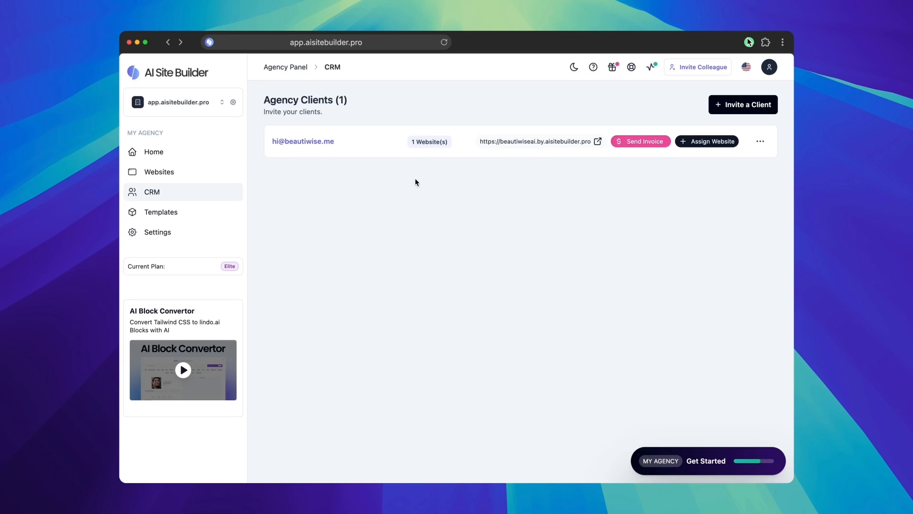
{"action": "left_click", "coordinate": [328, 142]}
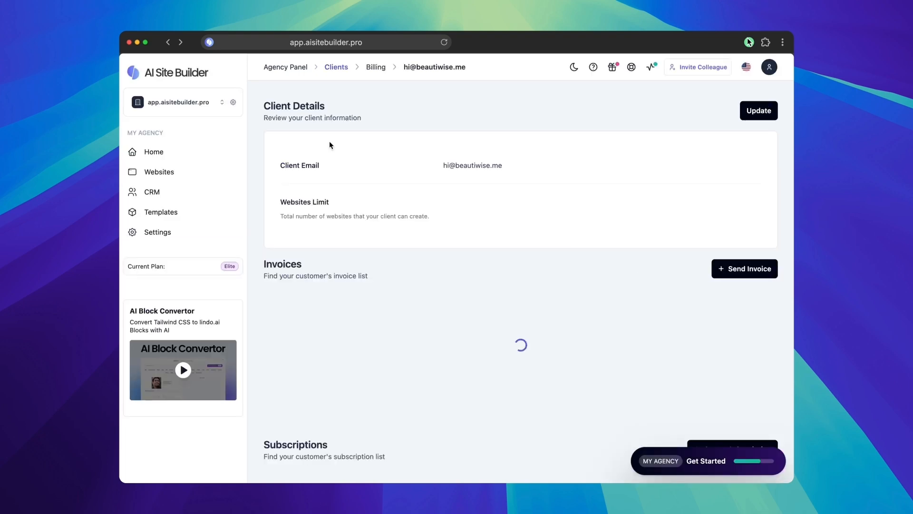
{"action": "left_click", "coordinate": [759, 271]}
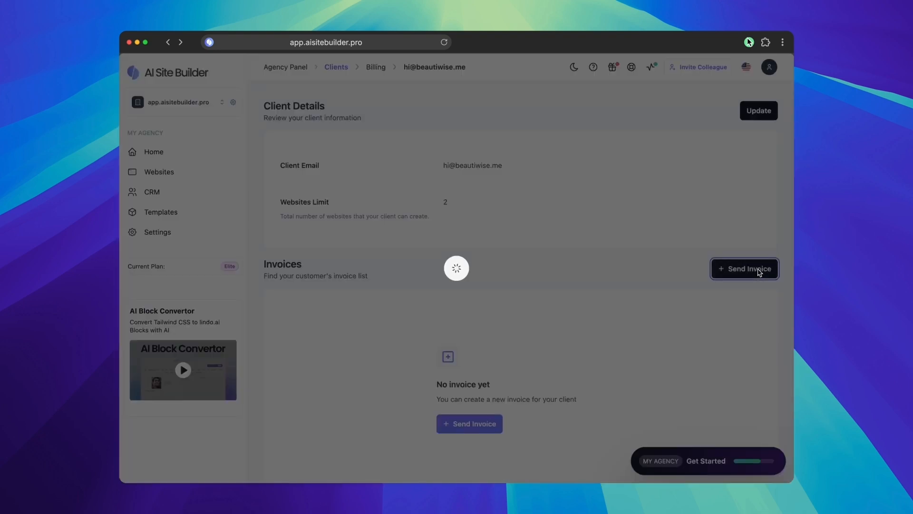
{"action": "type", "text": "Website Setup Fee"}
{"action": "left_click", "coordinate": [462, 195]}
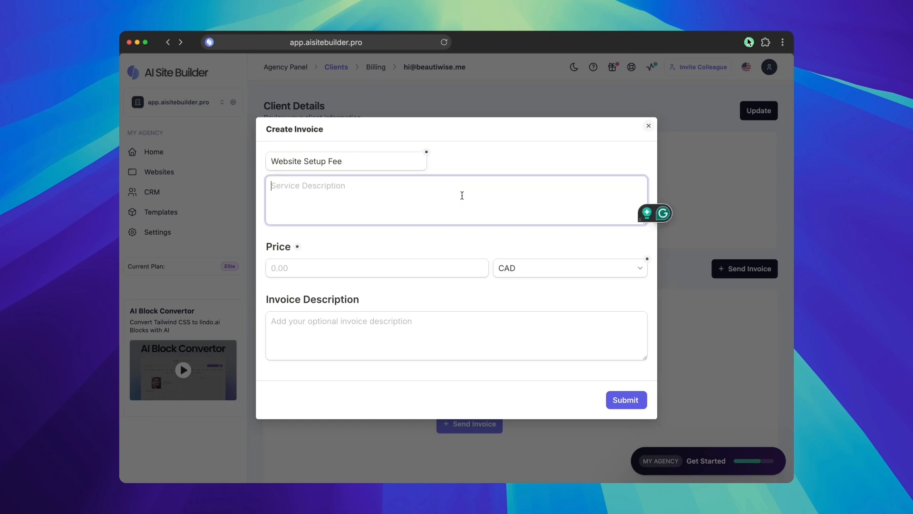
{"action": "type", "text": "Cps"}
{"action": "type", "text": "t of "}
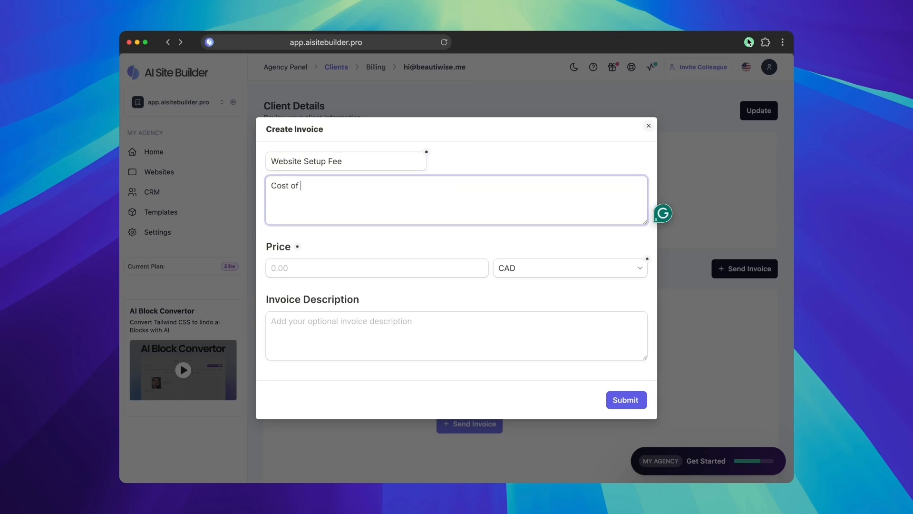
{"action": "type", "text": "develop the website from scratch"}
{"action": "left_click", "coordinate": [433, 259]}
{"action": "type", "text": "1"}
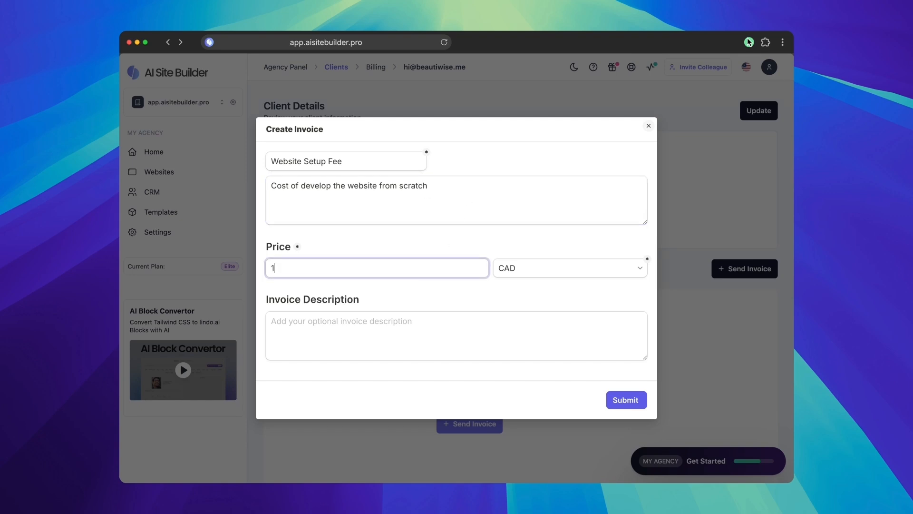
{"action": "type", "text": ".00"}
{"action": "left_click", "coordinate": [627, 400]}
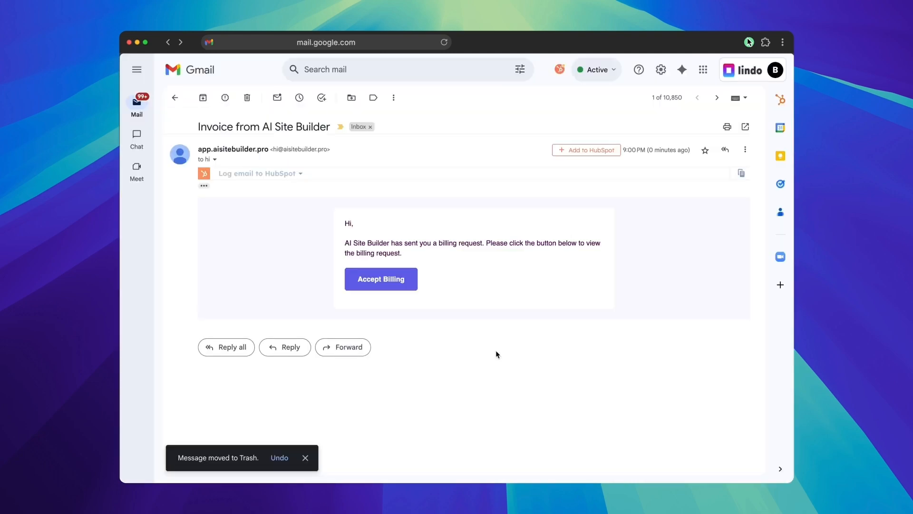
- Check the billing email's details, accept billing, and open the Website Setup Fee invoice
{"action": "left_click", "coordinate": [215, 160]}
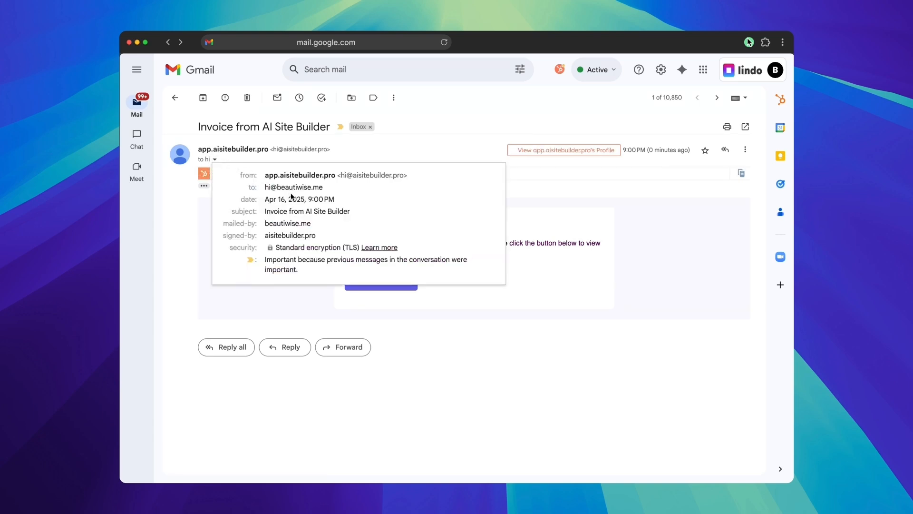
{"action": "left_click", "coordinate": [195, 202]}
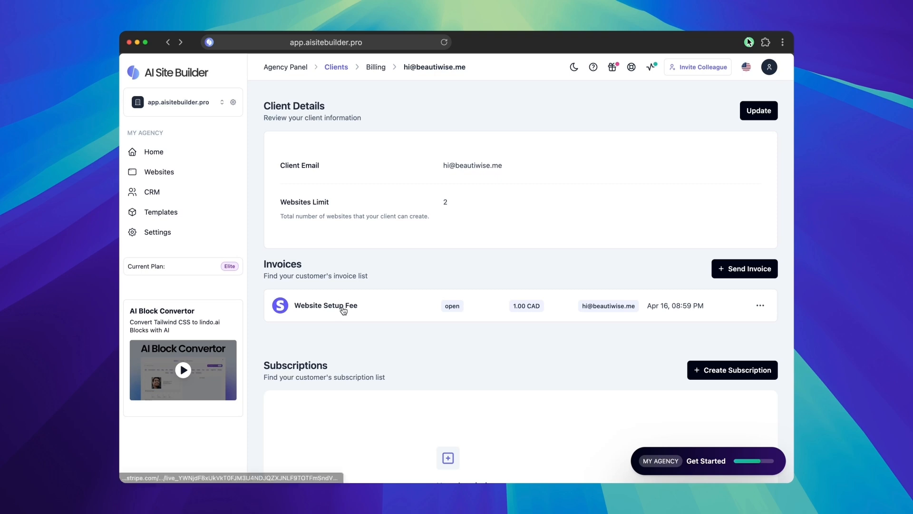
{"action": "left_click", "coordinate": [344, 308]}
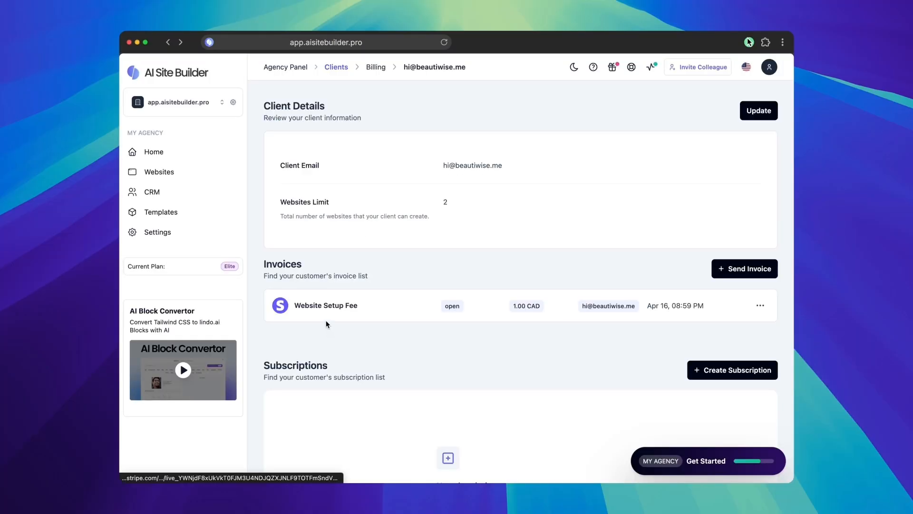
- Open the Stripe branding editor from the agency's Settings > Integrations
{"action": "left_click", "coordinate": [205, 232]}
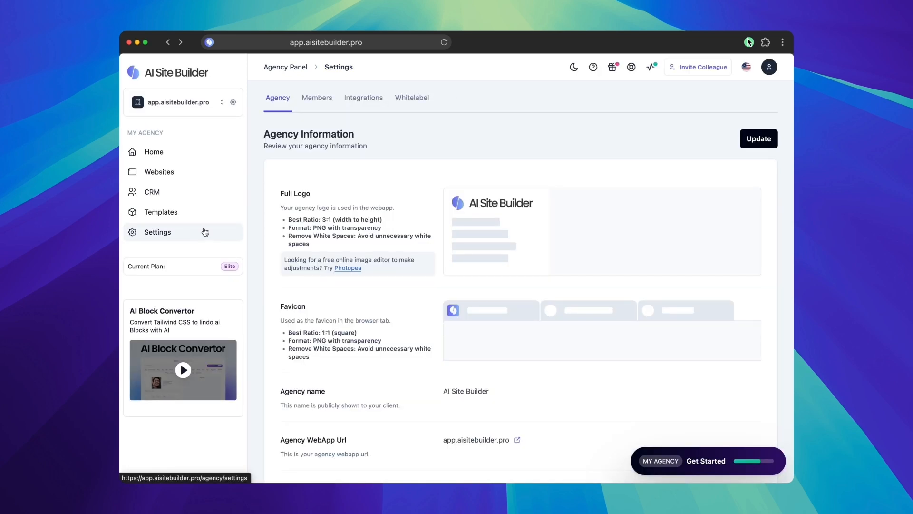
{"action": "left_click", "coordinate": [362, 104]}
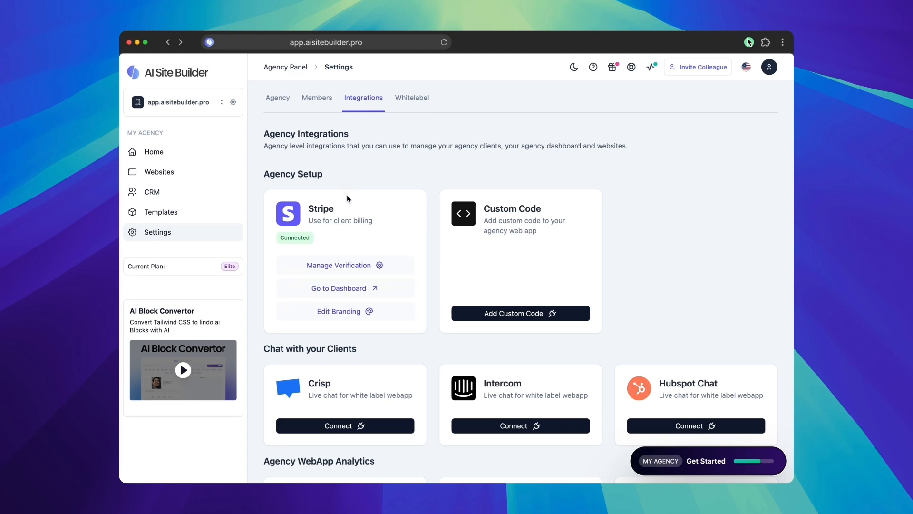
{"action": "left_click", "coordinate": [346, 313]}
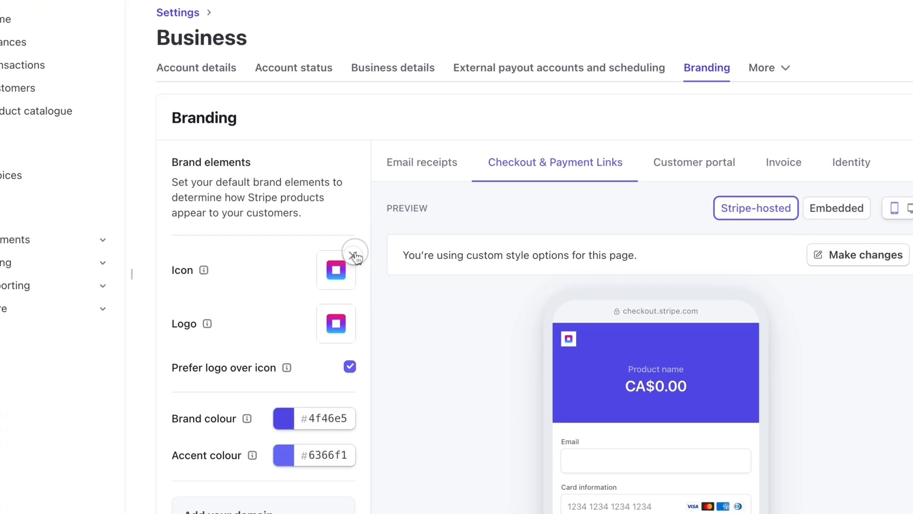
- Replace the Stripe branding icon and logo with the AI Site Builder mark and save
{"action": "left_click", "coordinate": [389, 256]}
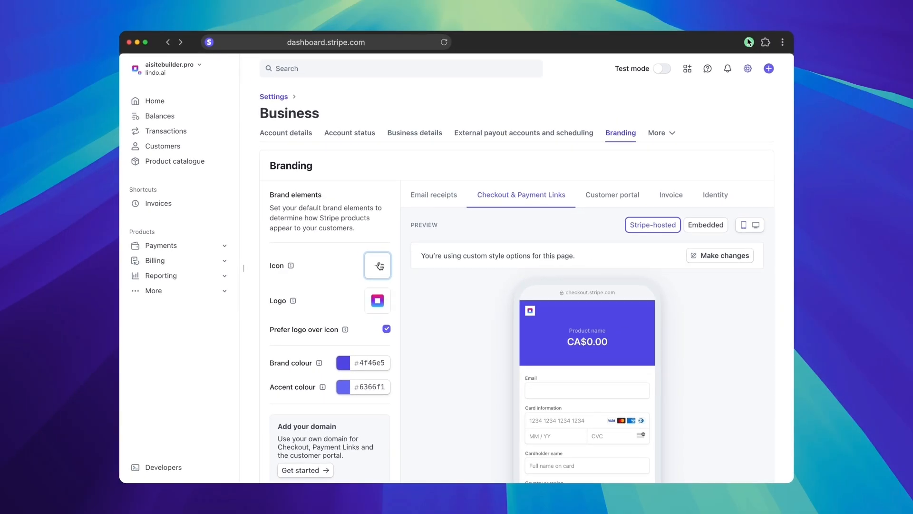
{"action": "left_click", "coordinate": [380, 266]}
{"action": "mouse_move", "coordinate": [384, 302]}
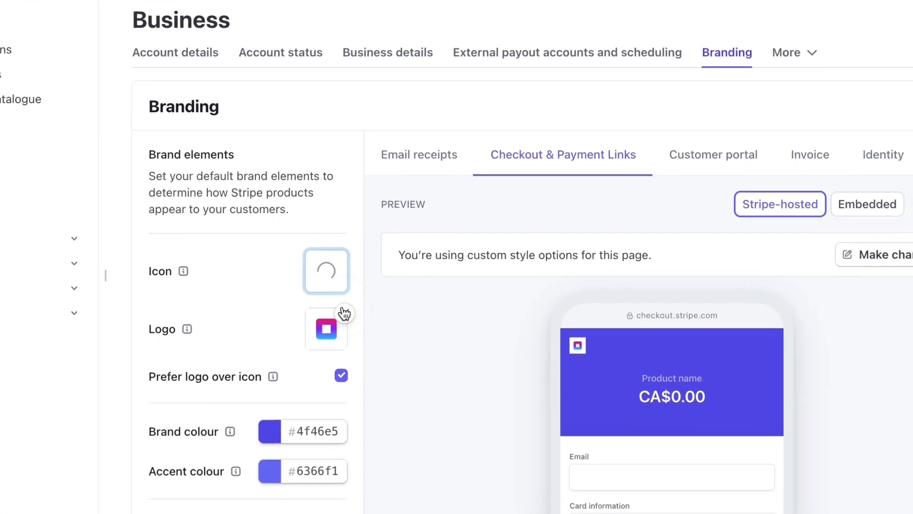
{"action": "left_click", "coordinate": [389, 291]}
{"action": "left_click", "coordinate": [359, 312]}
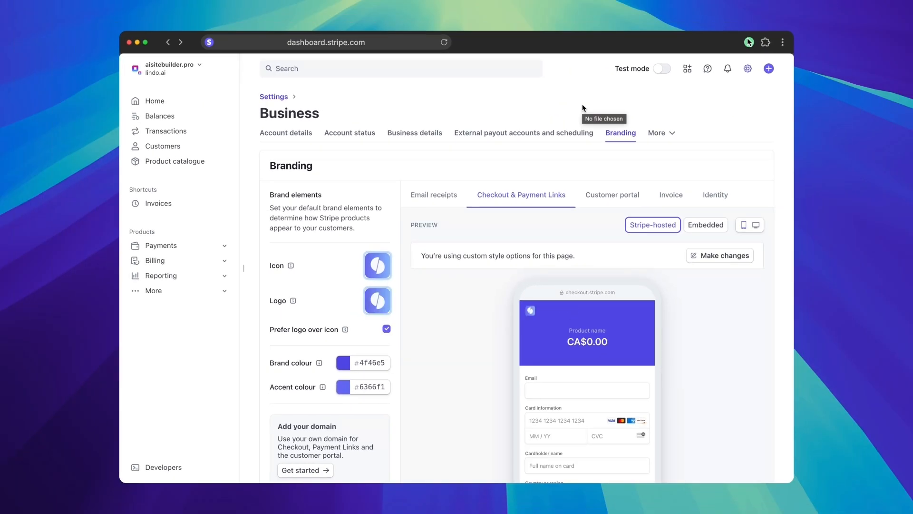
{"action": "scroll", "coordinate": [583, 108], "scroll_direction": "down", "scroll_amount": 4}
{"action": "left_click", "coordinate": [735, 411]}
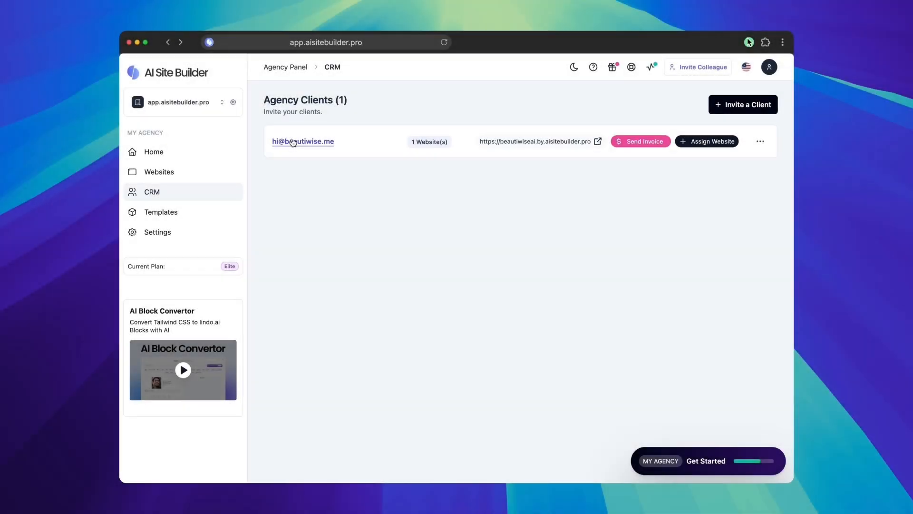
- As the Beautiwise client, open the Billing Portal and select the 1 CAD Website Setup Fee invoice
{"action": "left_click", "coordinate": [292, 142]}
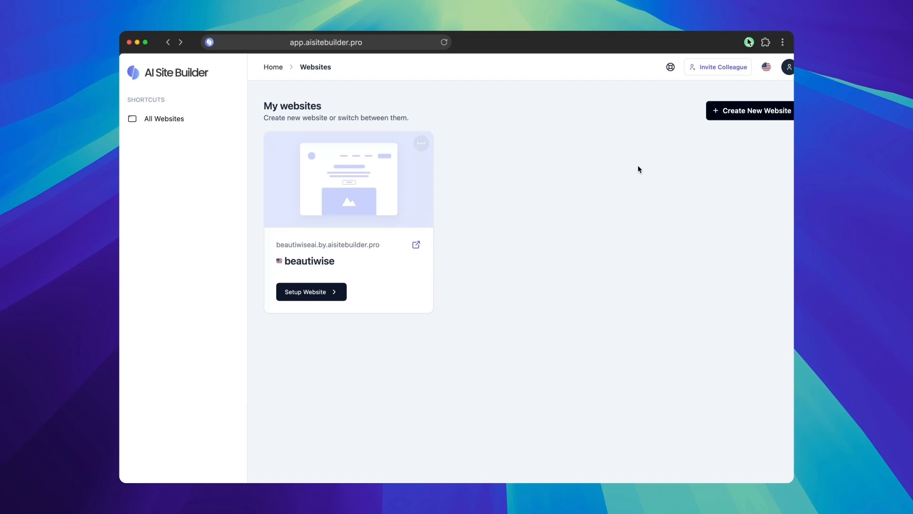
{"action": "left_click", "coordinate": [788, 67]}
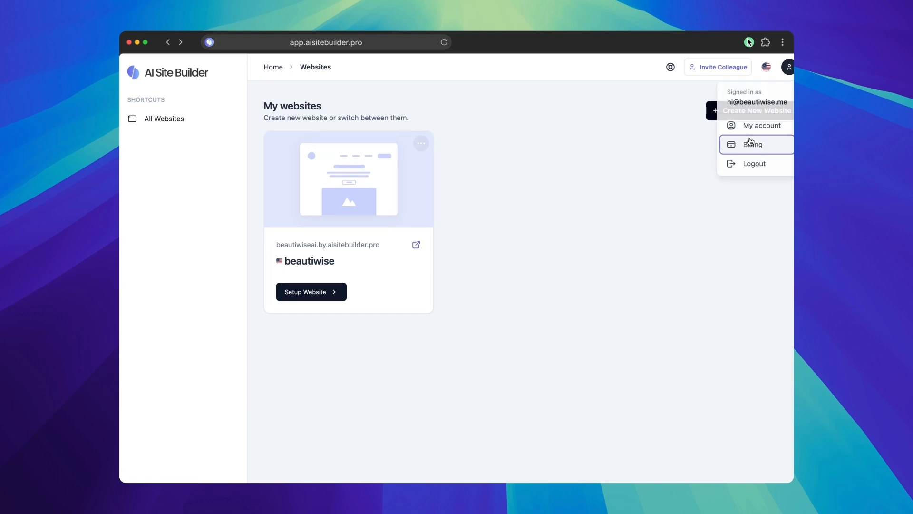
{"action": "left_click", "coordinate": [750, 143]}
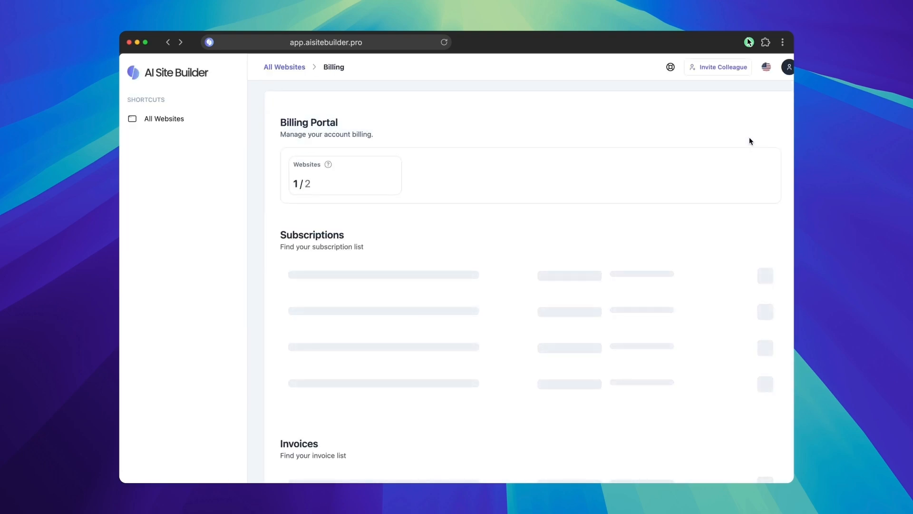
{"action": "scroll", "coordinate": [750, 141], "scroll_direction": "down", "scroll_amount": 5}
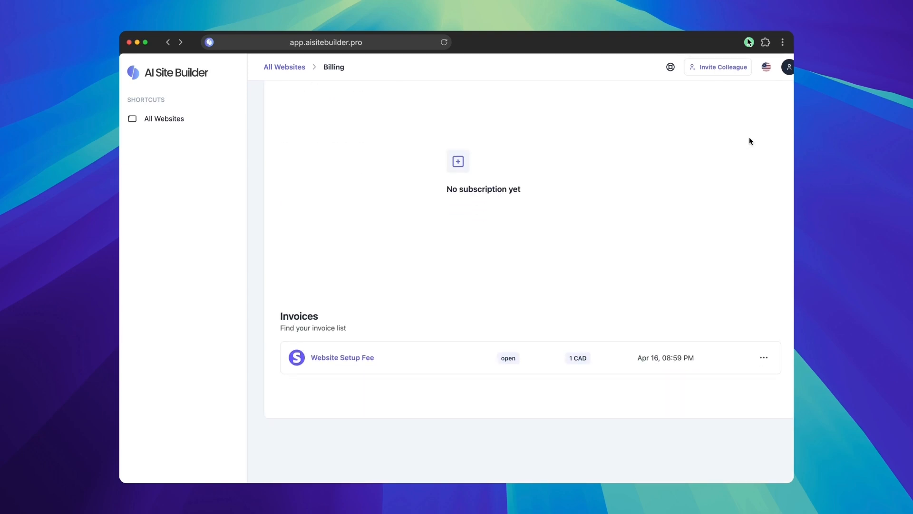
{"action": "left_click", "coordinate": [347, 358]}
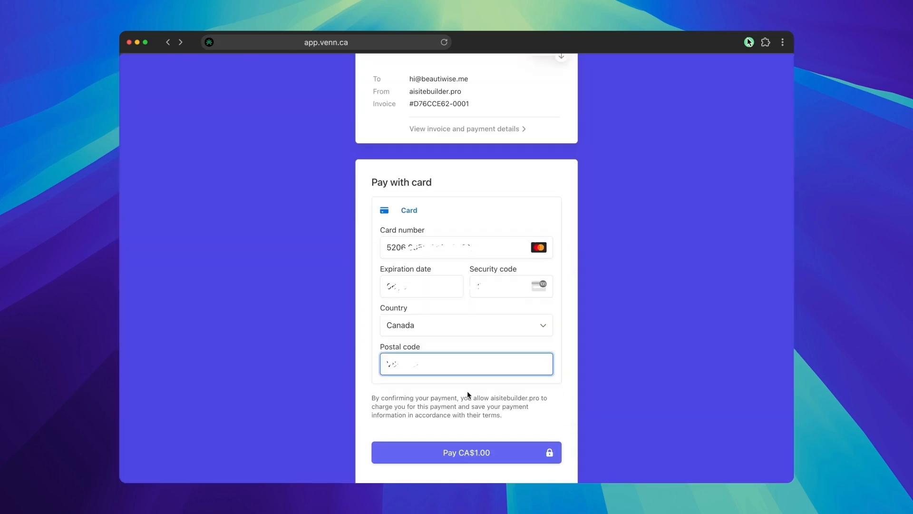
- Pay the CA$1.00 Website Setup Fee invoice by card, then return to the agency home
{"action": "left_click", "coordinate": [461, 451]}
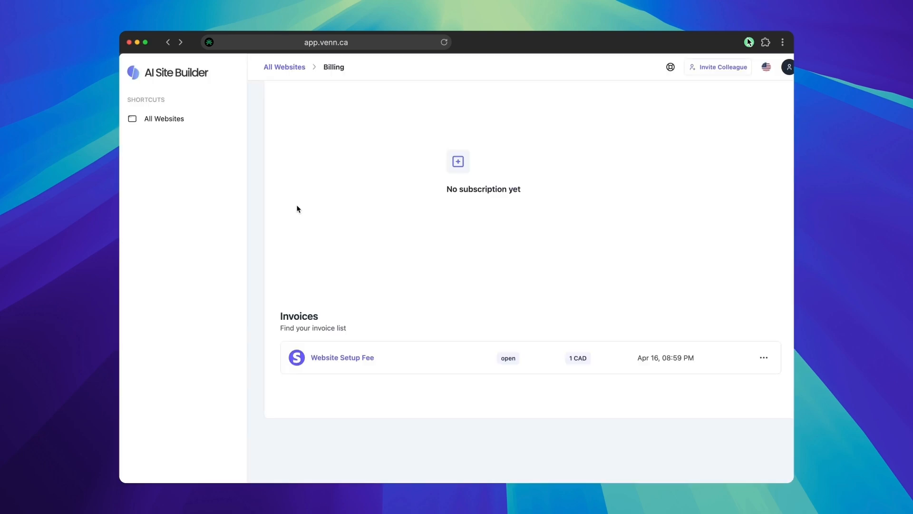
{"action": "key", "text": "super+r"}
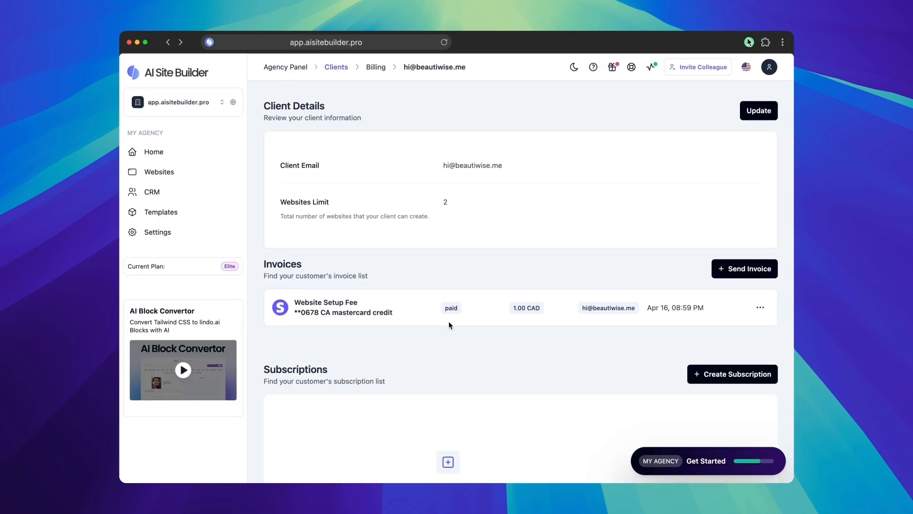
{"action": "left_click", "coordinate": [189, 161]}
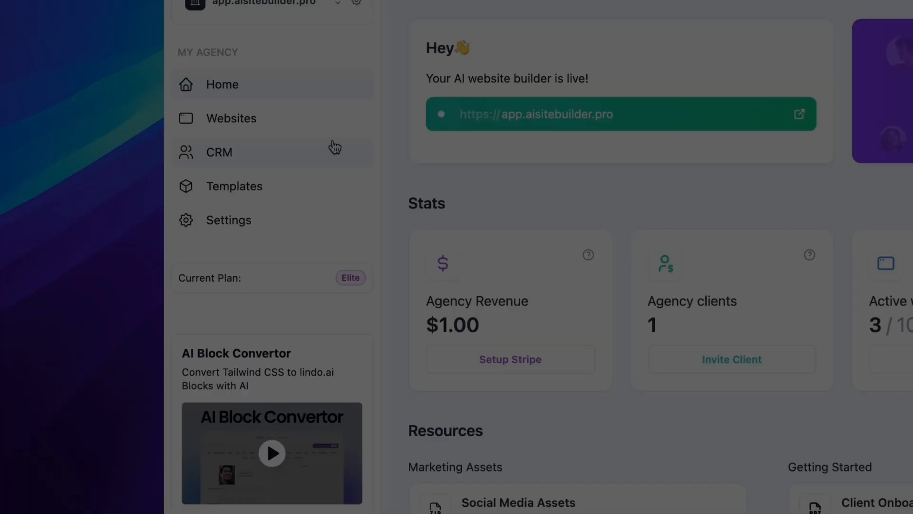
- Open the Beautiwise client's Billing page from the CRM to view invoices and subscriptions
{"action": "left_click", "coordinate": [333, 147]}
{"action": "left_click", "coordinate": [497, 67]}
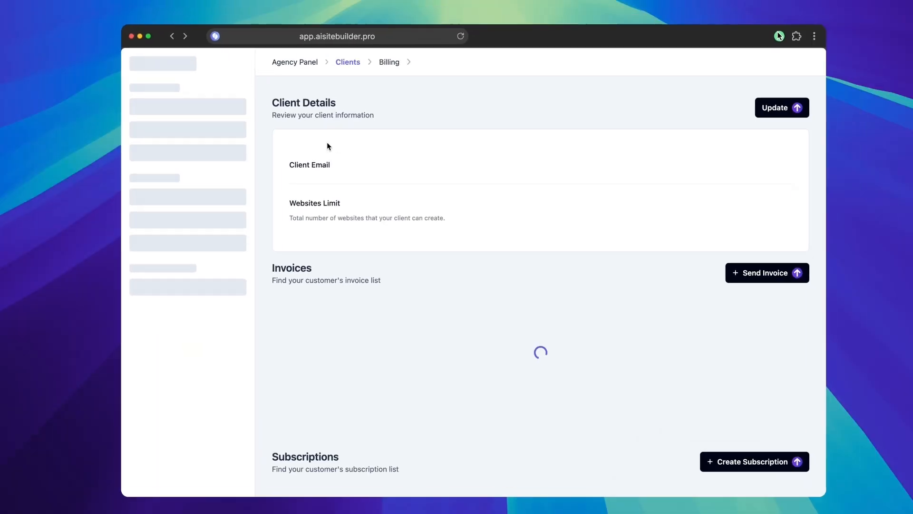
{"action": "scroll", "coordinate": [419, 352], "scroll_direction": "down", "scroll_amount": 3}
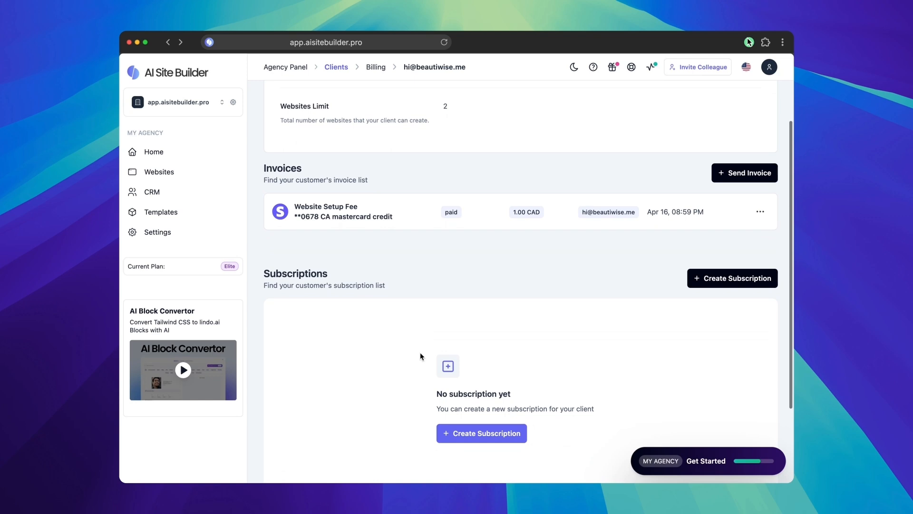
- Create a 'Monthly Fee' subscription, 'Monthly costs of hosting + SSL + Support', at 1 CAD monthly
{"action": "left_click", "coordinate": [706, 278]}
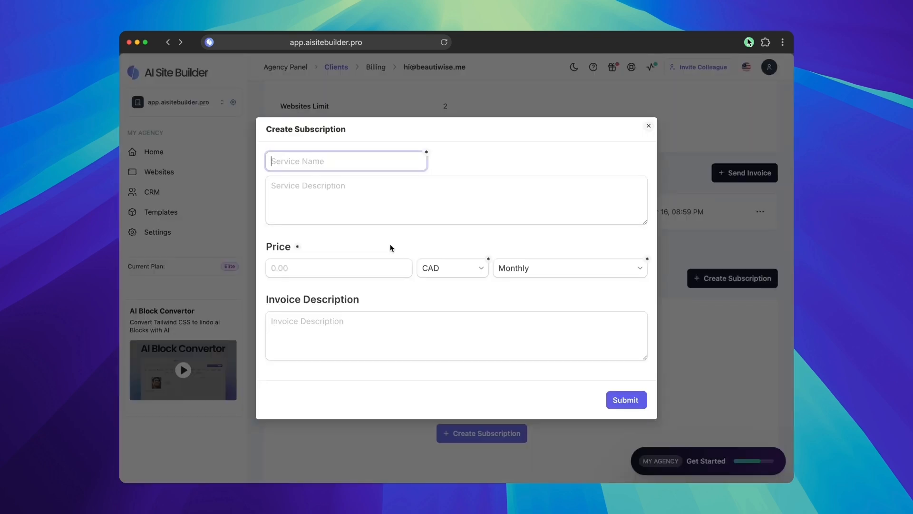
{"action": "type", "text": "Monthly Fee"}
{"action": "left_click", "coordinate": [335, 189]}
{"action": "type", "text": "Monthly cos"}
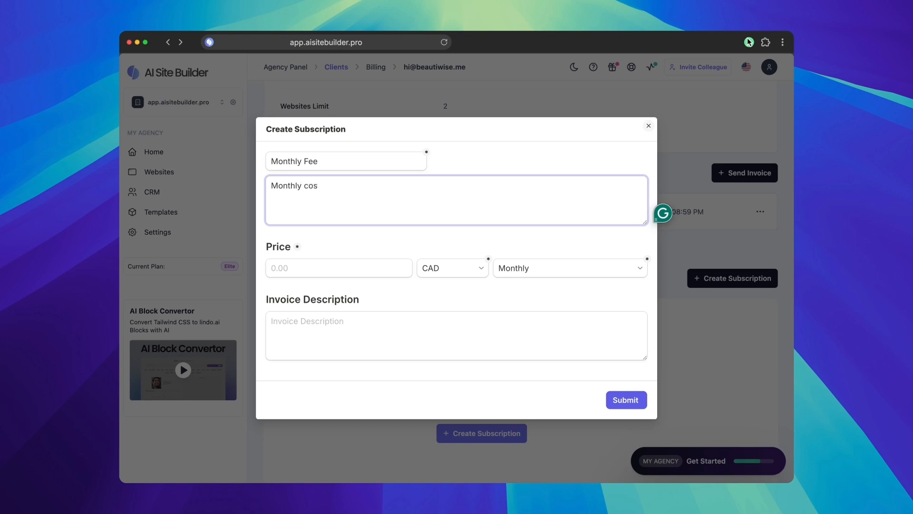
{"action": "type", "text": "ts of hosting + SSL + Support"}
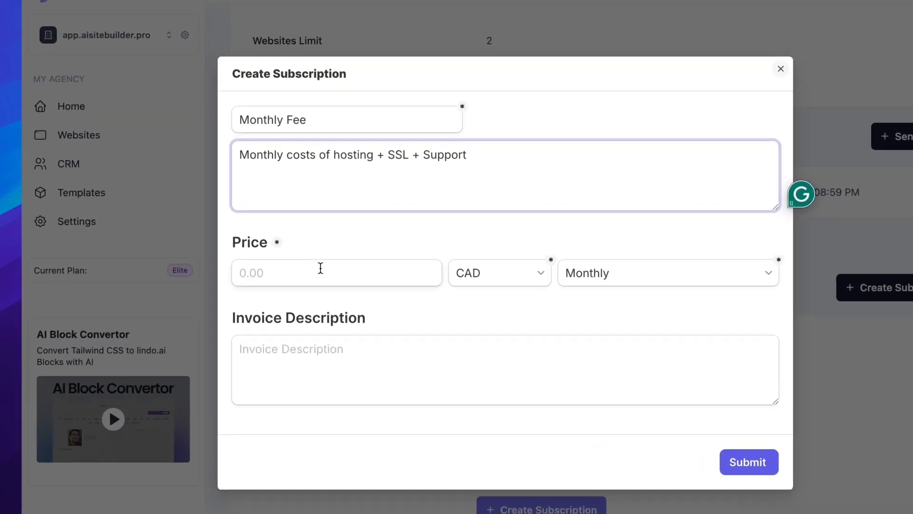
{"action": "left_click", "coordinate": [326, 267]}
{"action": "type", "text": "1"}
{"action": "left_click", "coordinate": [759, 484]}
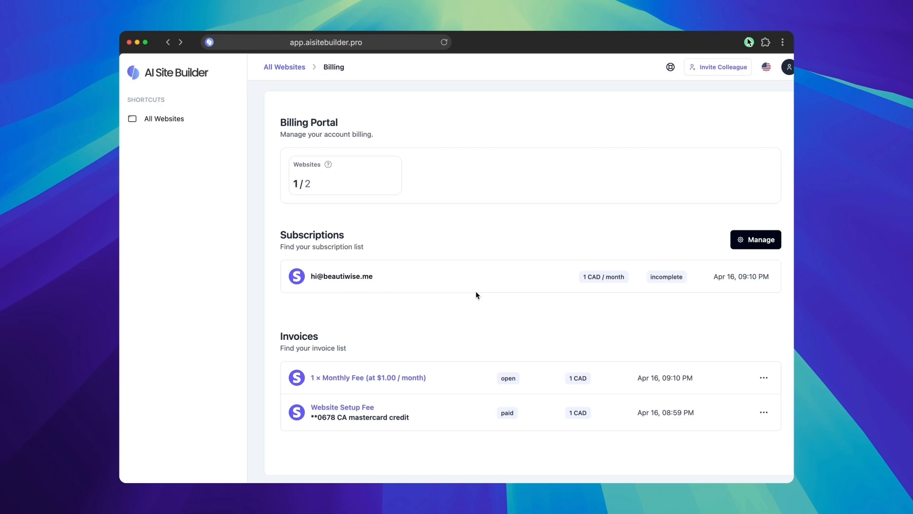
- Pay the 1 × Monthly Fee invoice with the saved card to activate the subscription
{"action": "left_click", "coordinate": [347, 408]}
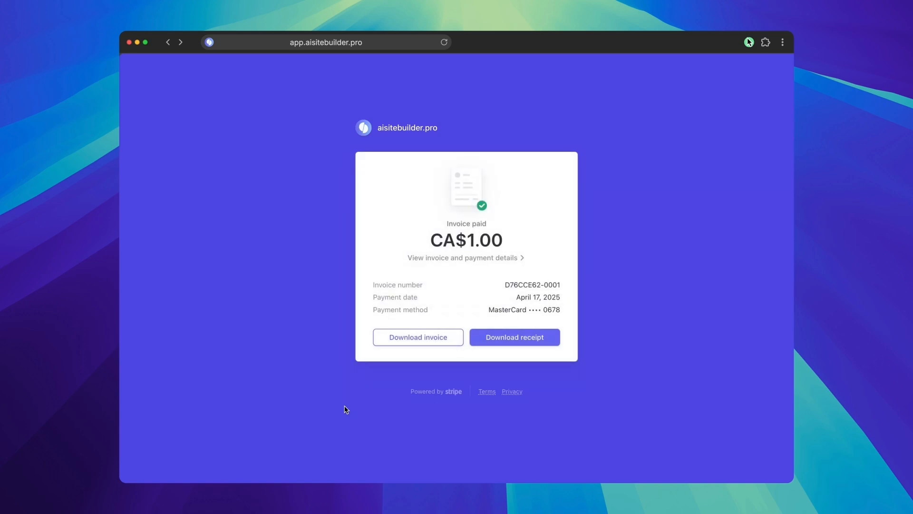
{"action": "key", "text": "super+w"}
{"action": "left_click", "coordinate": [356, 378]}
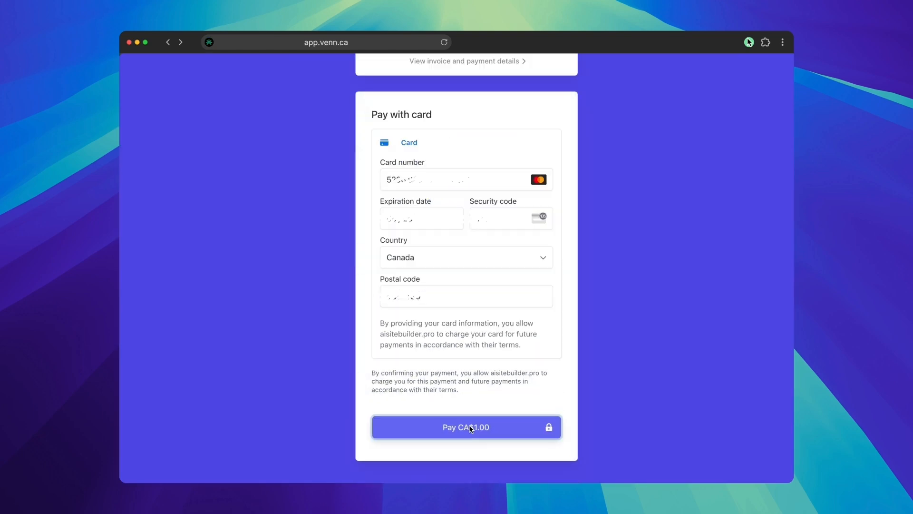
{"action": "key", "text": "Return"}
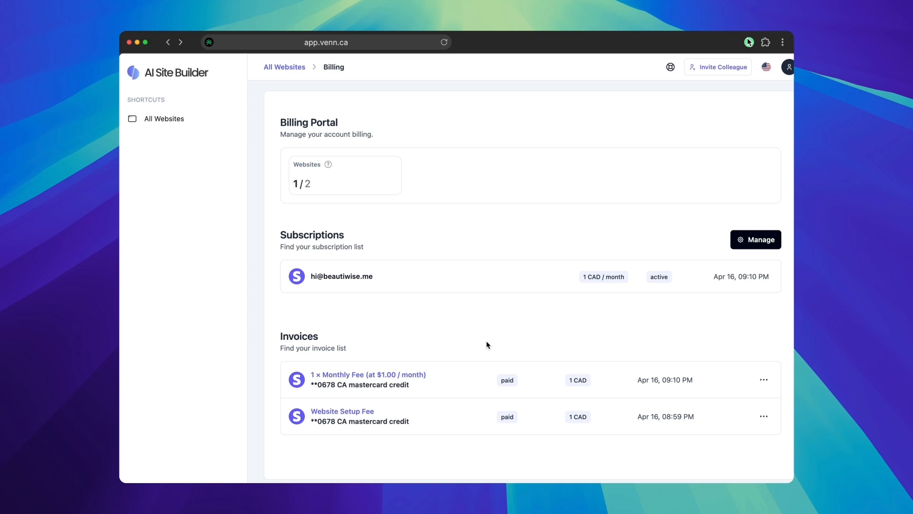
- Review the Stripe portal's cancel-subscription page without cancelling, then open the agency Templates list
{"action": "left_click", "coordinate": [752, 247]}
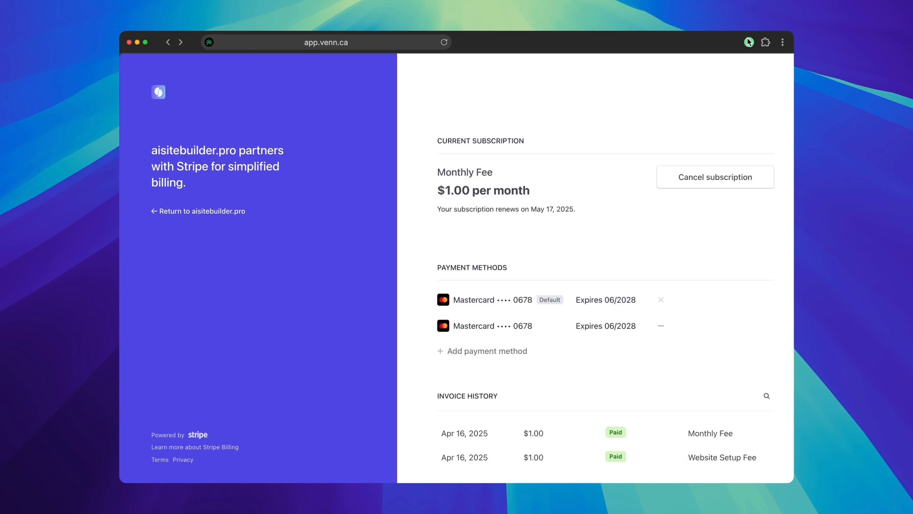
{"action": "scroll", "coordinate": [559, 303], "scroll_direction": "down", "scroll_amount": 2}
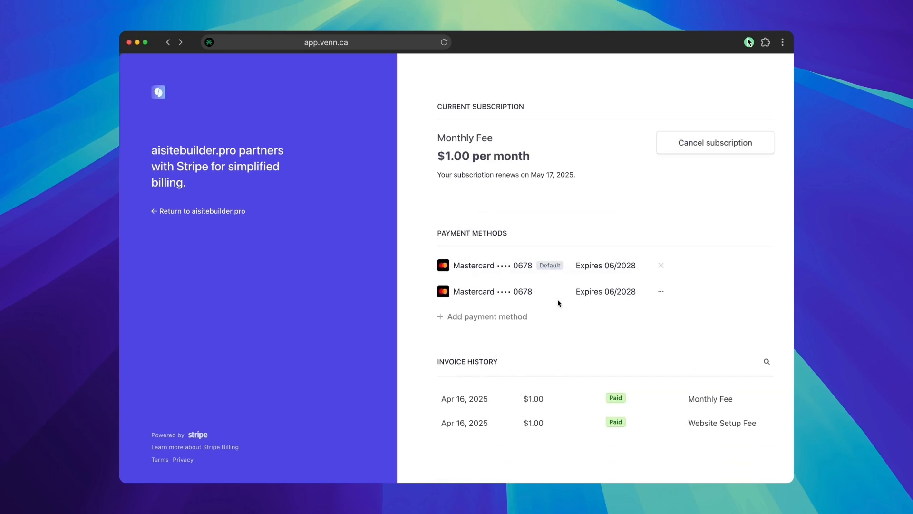
{"action": "scroll", "coordinate": [494, 337], "scroll_direction": "up", "scroll_amount": 2}
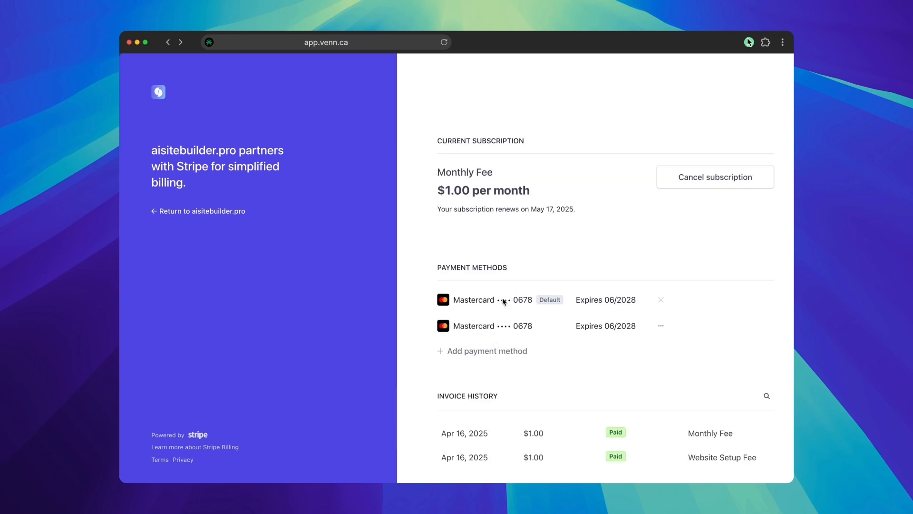
{"action": "left_click", "coordinate": [703, 181]}
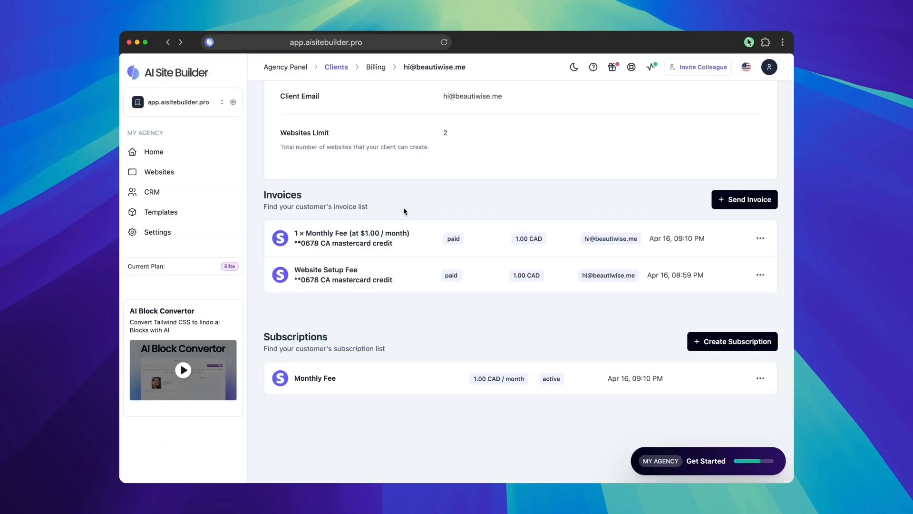
{"action": "scroll", "coordinate": [404, 210], "scroll_direction": "up", "scroll_amount": 3}
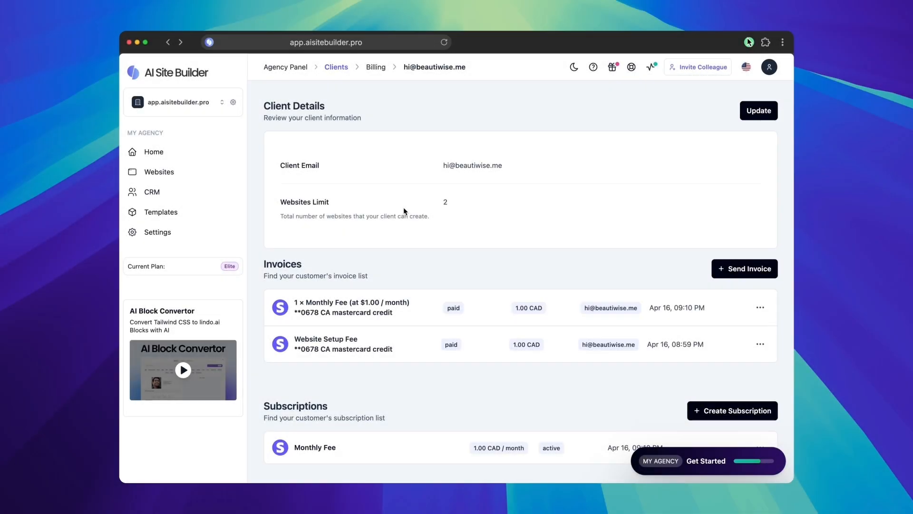
{"action": "left_click", "coordinate": [209, 209]}
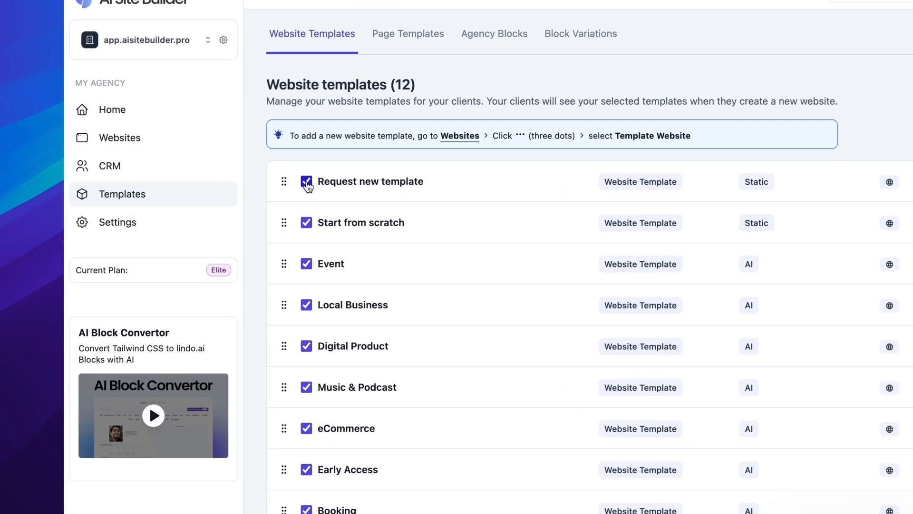
- Untick Request new template, Start from scratch, Event, Music & Podcast, Booking, SaaS and Presale
{"action": "left_click", "coordinate": [292, 203]}
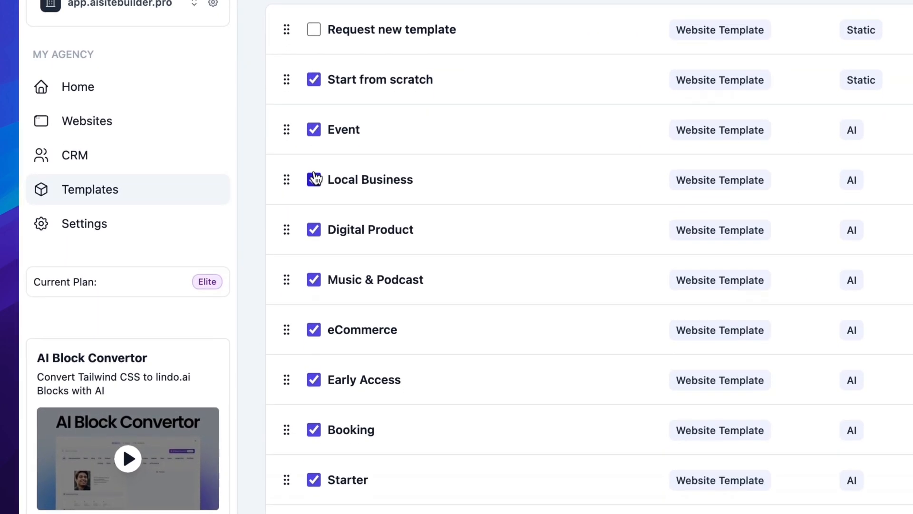
{"action": "left_click", "coordinate": [313, 77]}
{"action": "left_click", "coordinate": [314, 127]}
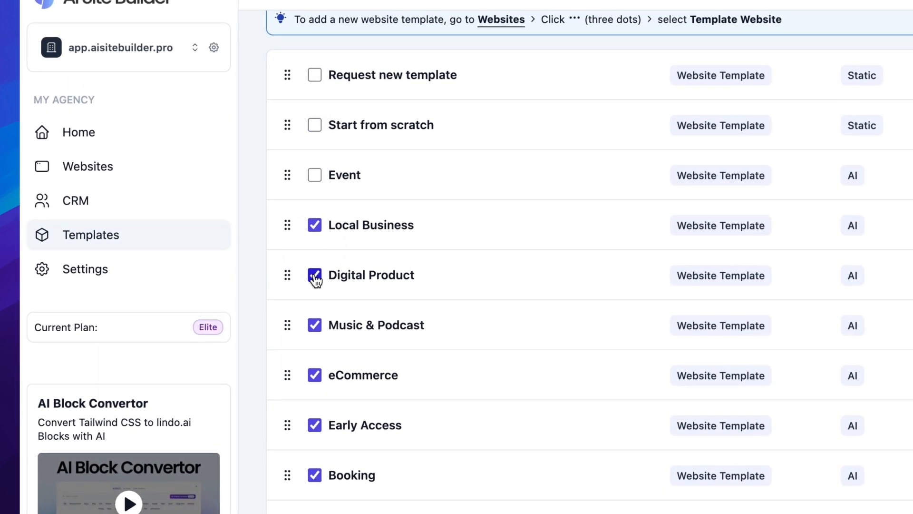
{"action": "left_click", "coordinate": [319, 331]}
{"action": "left_click", "coordinate": [316, 446]}
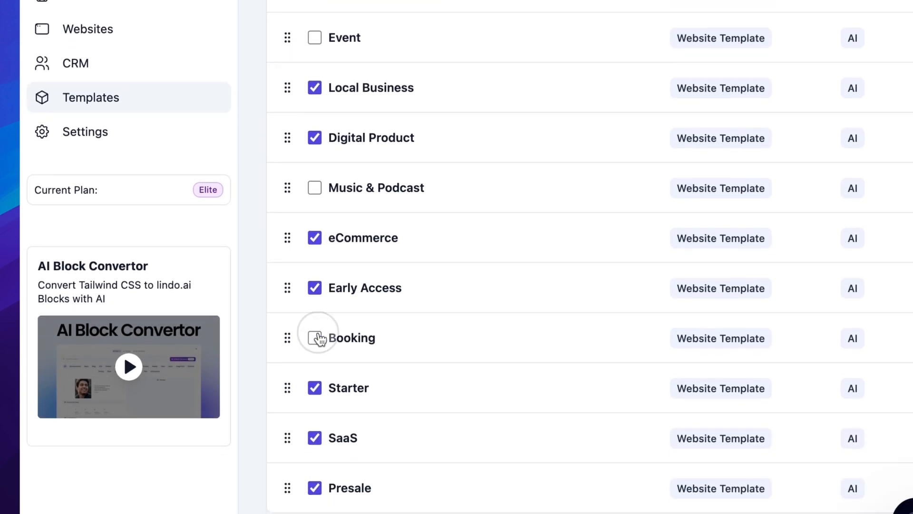
{"action": "left_click", "coordinate": [314, 384]}
{"action": "left_click", "coordinate": [315, 434]}
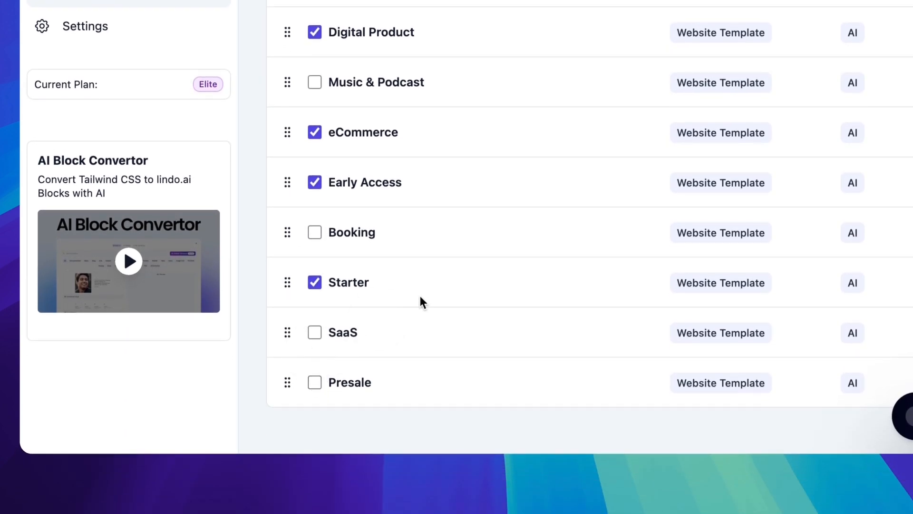
- Save the website template selection and start a new website for the client
{"action": "scroll", "coordinate": [422, 185], "scroll_direction": "up", "scroll_amount": 3}
{"action": "left_click", "coordinate": [718, 114]}
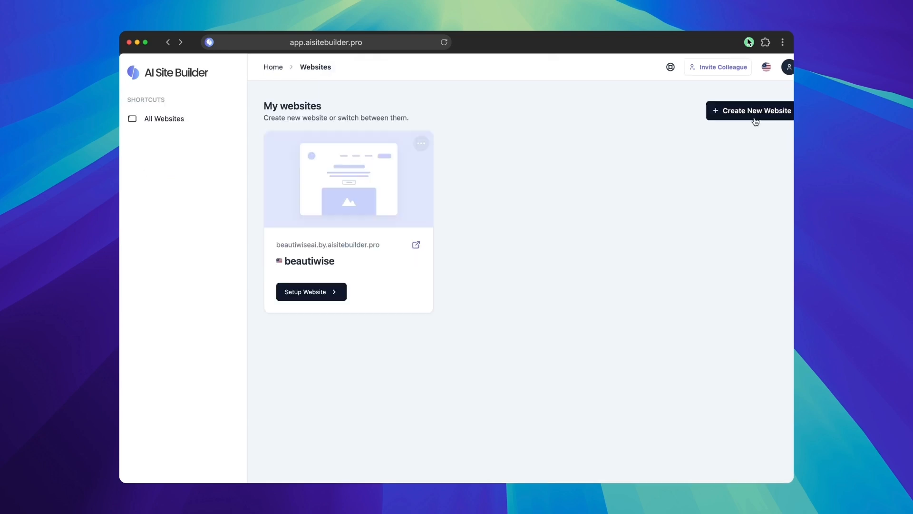
{"action": "left_click", "coordinate": [755, 122]}
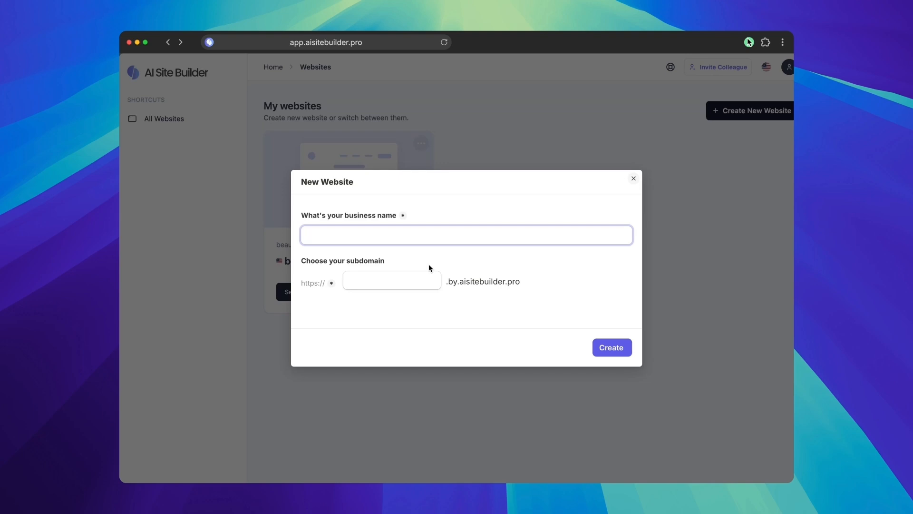
- Create the LuluMelon website at lulumelon.by.aisitebuilder.pro and review its nine pages
{"action": "type", "text": "LuluMelon"}
{"action": "left_click", "coordinate": [407, 283]}
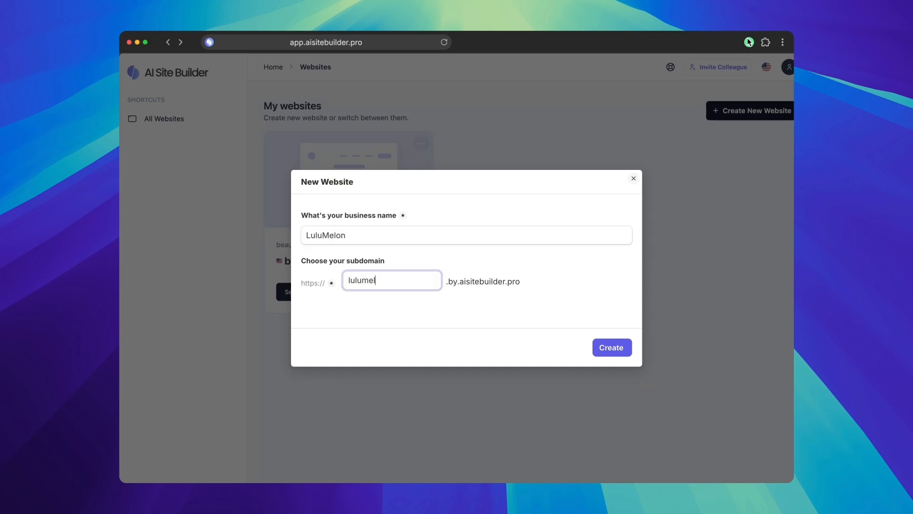
{"action": "left_click", "coordinate": [624, 347]}
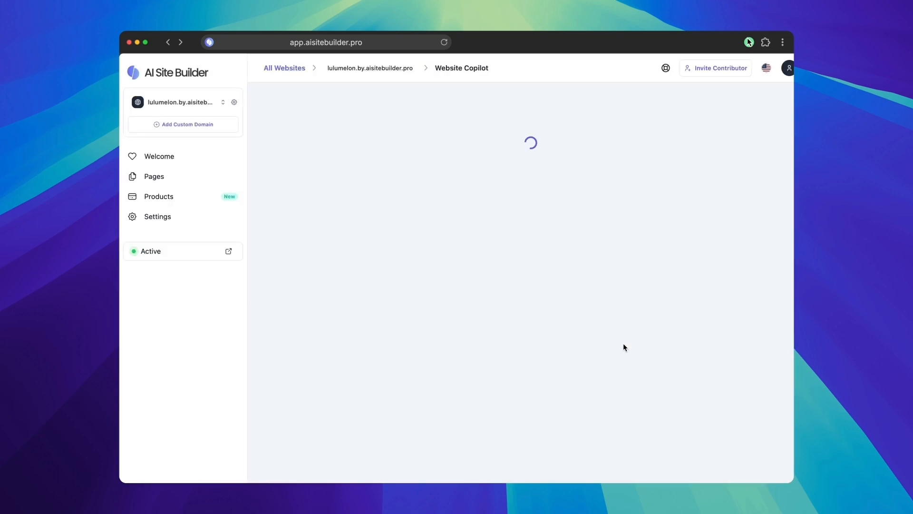
{"action": "scroll", "coordinate": [625, 346], "scroll_direction": "down", "scroll_amount": 3}
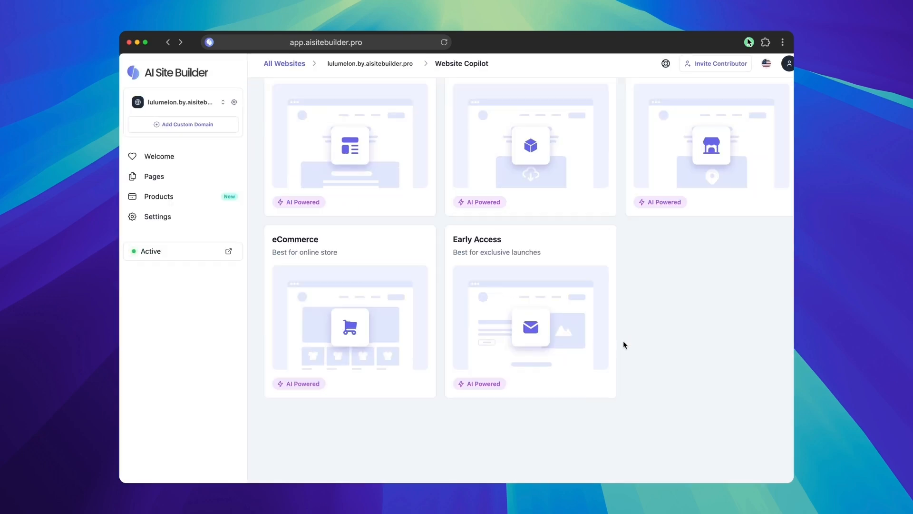
{"action": "scroll", "coordinate": [390, 295], "scroll_direction": "up", "scroll_amount": 3}
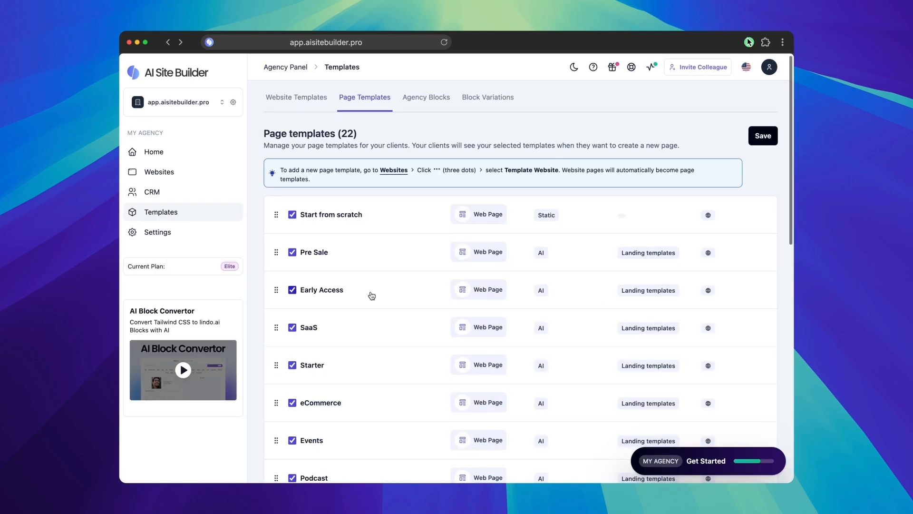
- Untick the Pre Sale, SaaS, Starter, eCommerce, Events and Podcast page templates
{"action": "scroll", "coordinate": [357, 267], "scroll_direction": "down", "scroll_amount": 1}
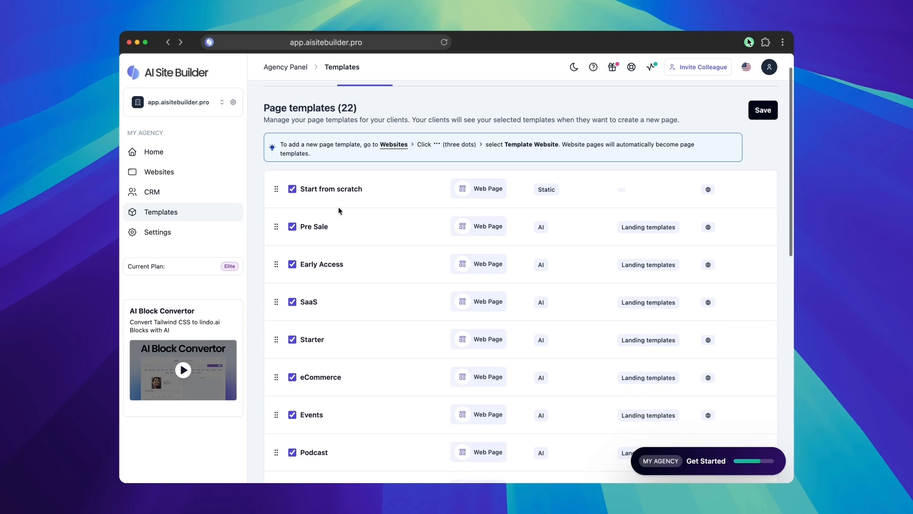
{"action": "left_click", "coordinate": [317, 227]}
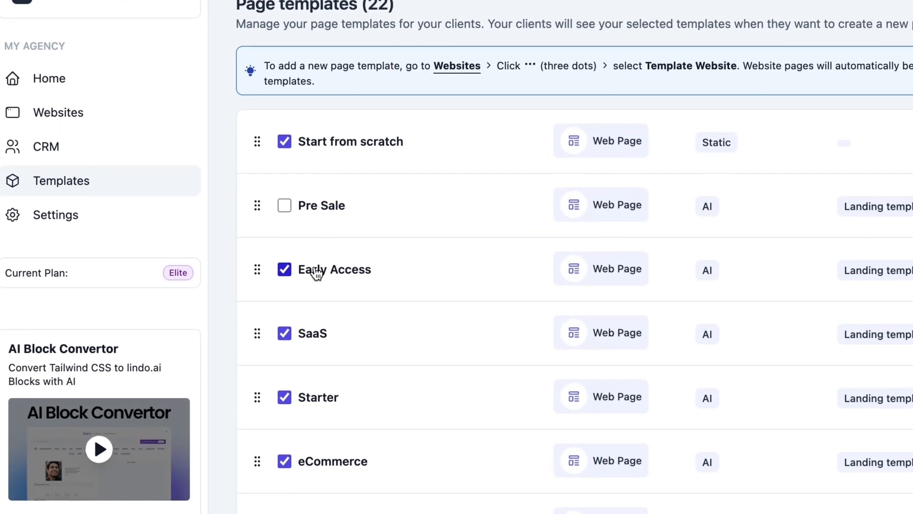
{"action": "left_click", "coordinate": [314, 330]}
{"action": "left_click", "coordinate": [313, 394]}
{"action": "scroll", "coordinate": [323, 333], "scroll_direction": "down", "scroll_amount": 4}
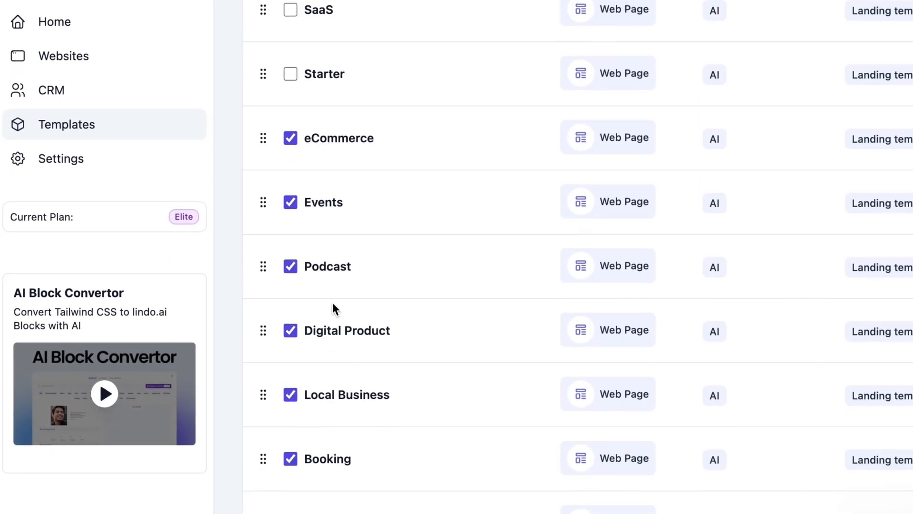
{"action": "left_click", "coordinate": [333, 151]}
{"action": "left_click", "coordinate": [326, 213]}
{"action": "left_click", "coordinate": [326, 270]}
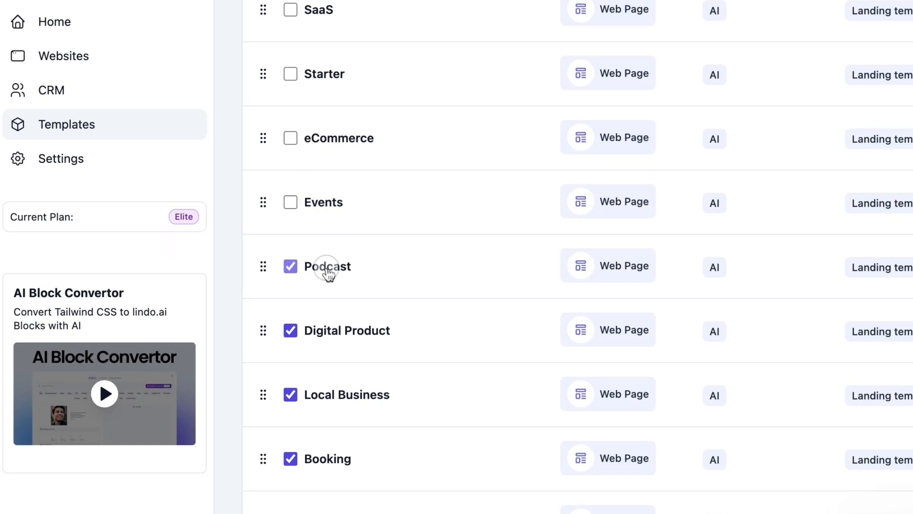
- Untick Digital Product, Booking, Contact, Articles and Blog Launch page templates and save the selection
{"action": "scroll", "coordinate": [328, 275], "scroll_direction": "down", "scroll_amount": 5}
{"action": "scroll", "coordinate": [351, 136], "scroll_direction": "up", "scroll_amount": 2}
{"action": "left_click", "coordinate": [347, 128]}
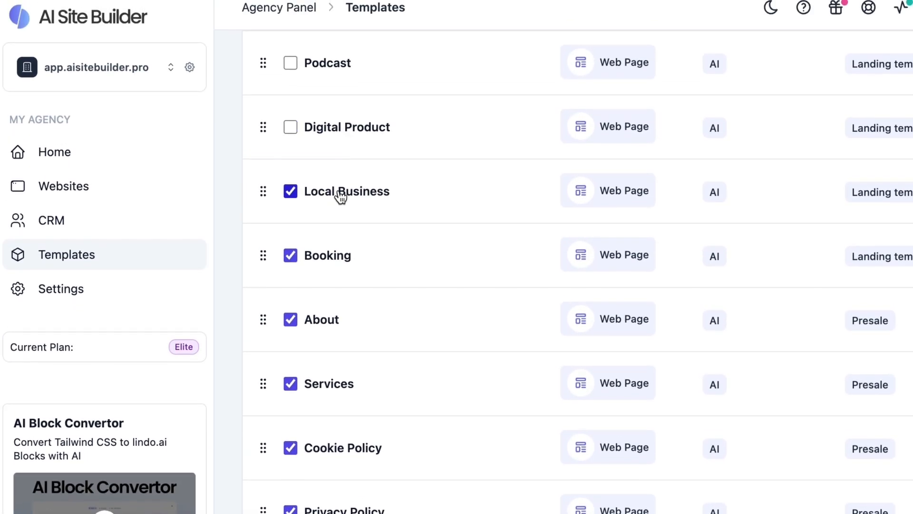
{"action": "left_click", "coordinate": [321, 260]}
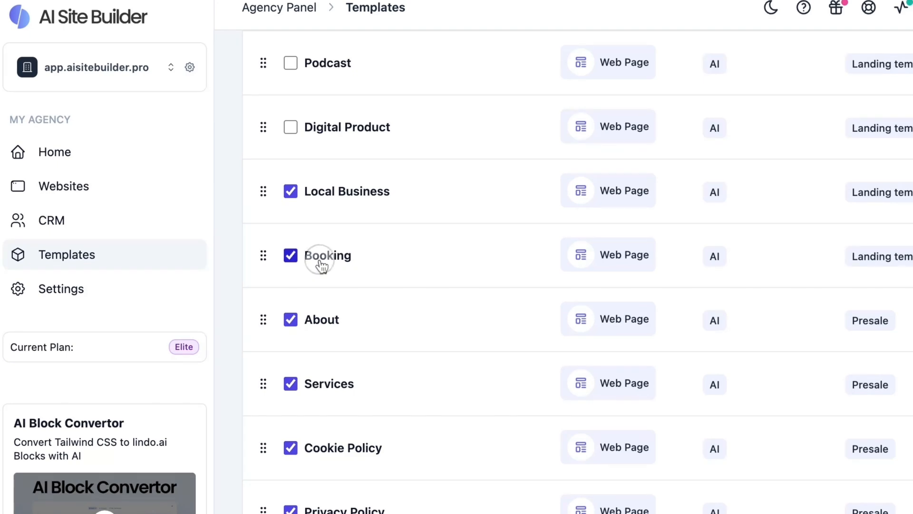
{"action": "scroll", "coordinate": [333, 367], "scroll_direction": "down", "scroll_amount": 2}
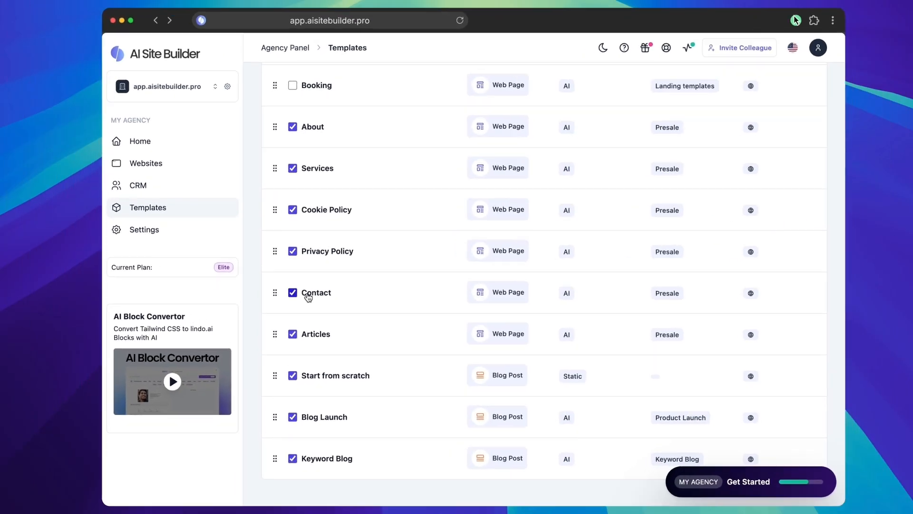
{"action": "left_click", "coordinate": [305, 292]}
{"action": "left_click", "coordinate": [305, 327]}
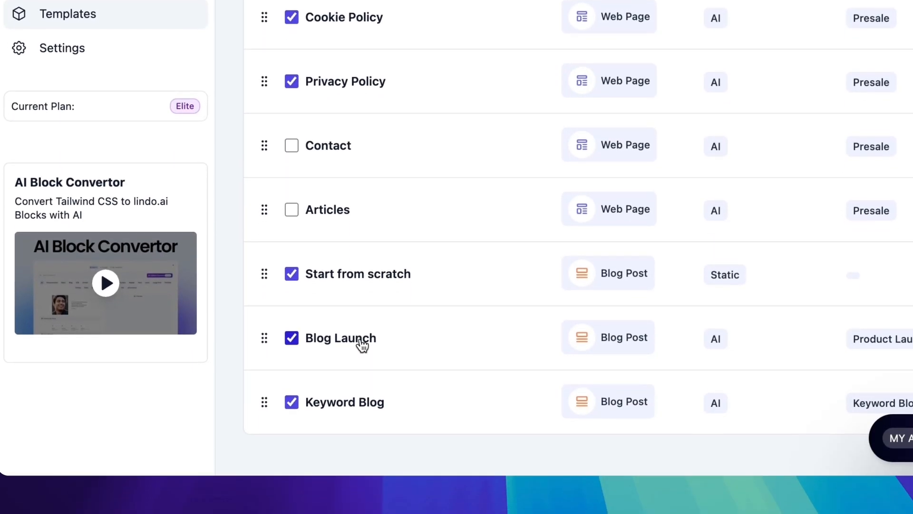
{"action": "left_click", "coordinate": [361, 481]}
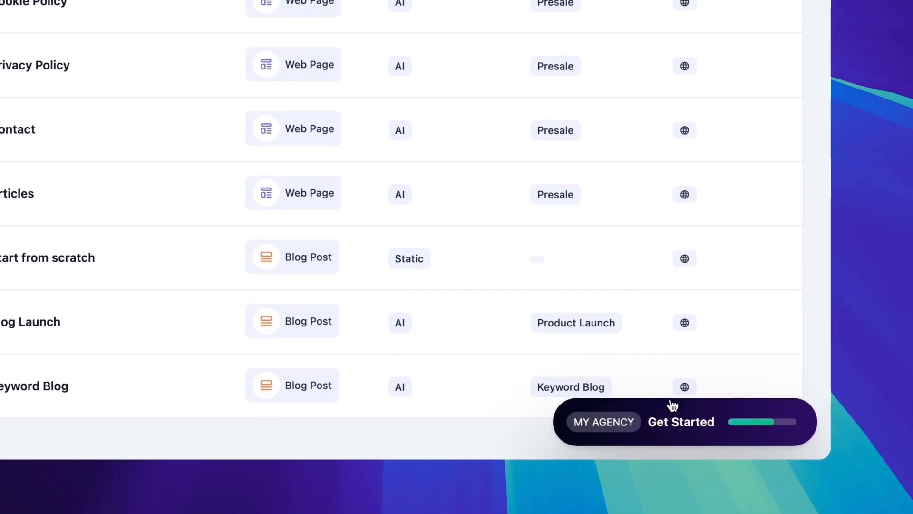
{"action": "scroll", "coordinate": [571, 251], "scroll_direction": "up", "scroll_amount": 10}
{"action": "left_click", "coordinate": [697, 92]}
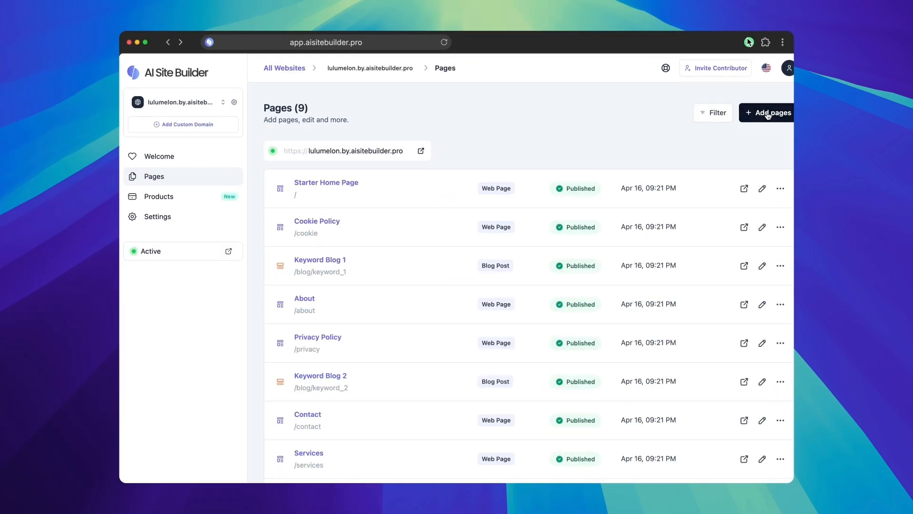
{"action": "left_click", "coordinate": [768, 112]}
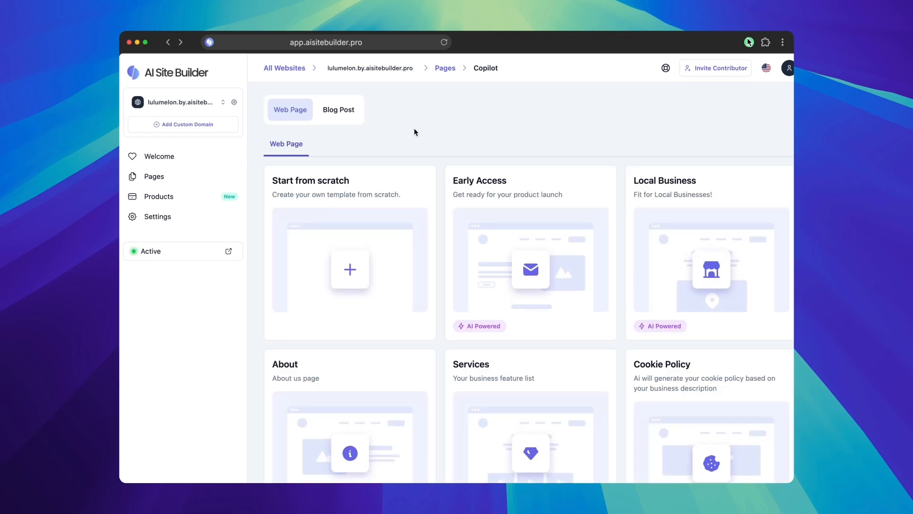
- Review which Web Page and Blog Post templates the client is offered
{"action": "scroll", "coordinate": [407, 135], "scroll_direction": "down", "scroll_amount": 6}
{"action": "scroll", "coordinate": [408, 135], "scroll_direction": "up", "scroll_amount": 5}
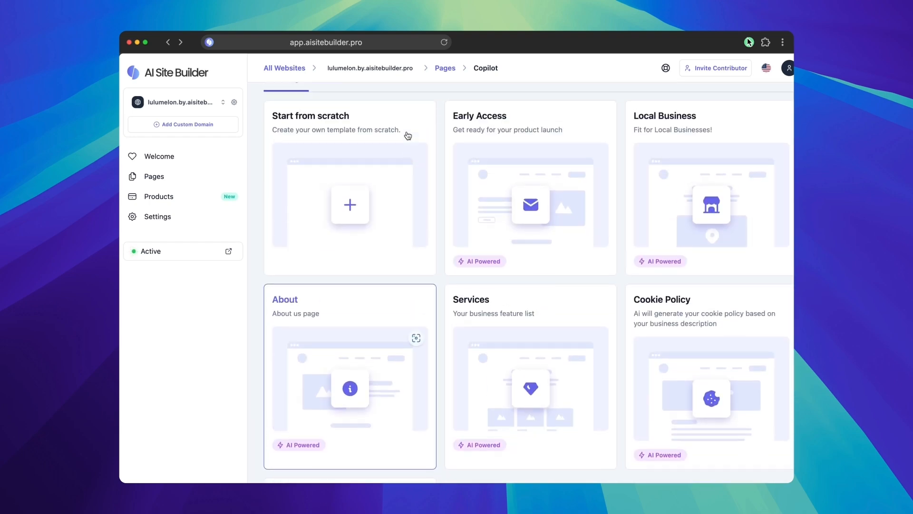
{"action": "scroll", "coordinate": [407, 135], "scroll_direction": "up", "scroll_amount": 1}
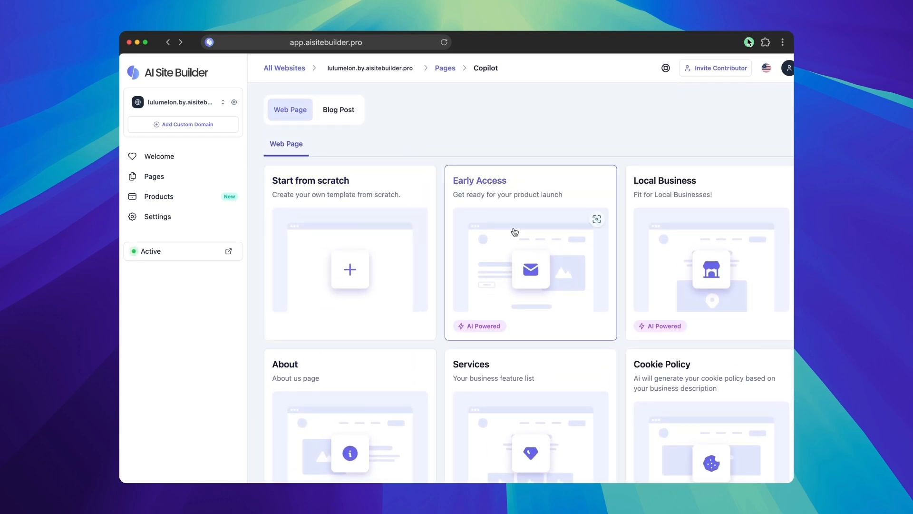
{"action": "scroll", "coordinate": [690, 214], "scroll_direction": "down", "scroll_amount": 5}
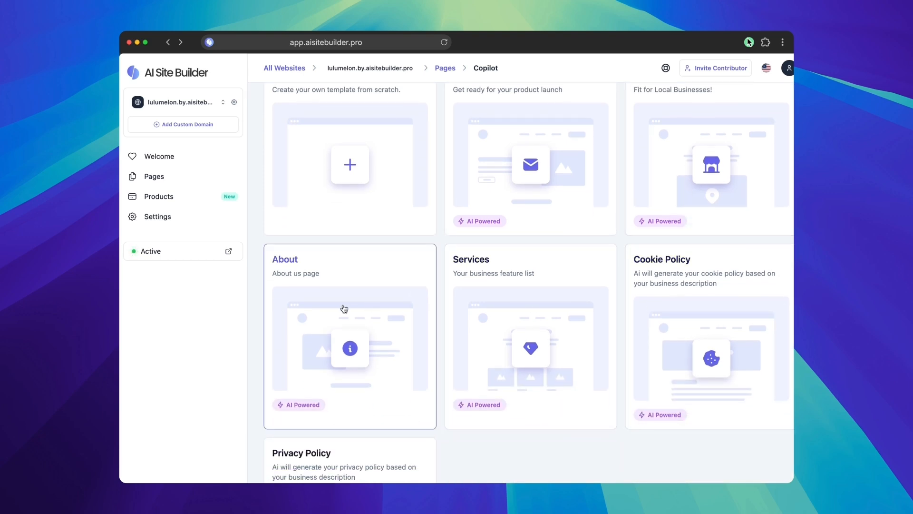
{"action": "scroll", "coordinate": [345, 307], "scroll_direction": "down", "scroll_amount": 3}
{"action": "scroll", "coordinate": [347, 285], "scroll_direction": "up", "scroll_amount": 8}
{"action": "left_click", "coordinate": [353, 112]}
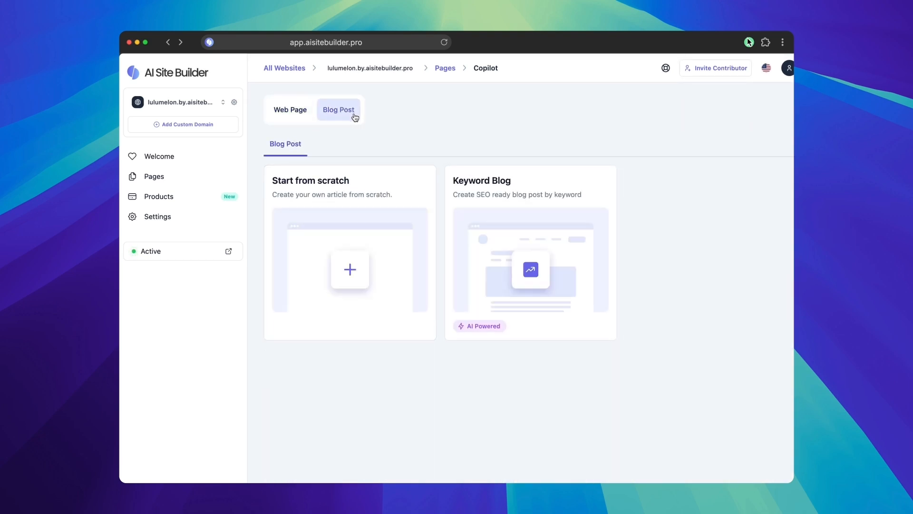
{"action": "left_click", "coordinate": [297, 111]}
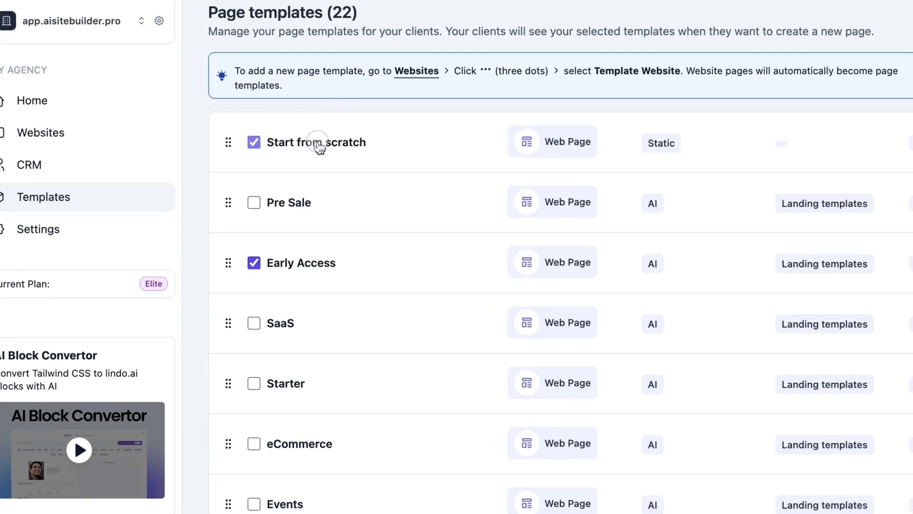
- Switch off the Start from scratch page template and save the template selection
{"action": "scroll", "coordinate": [312, 178], "scroll_direction": "down", "scroll_amount": 5}
{"action": "scroll", "coordinate": [315, 141], "scroll_direction": "down", "scroll_amount": 7}
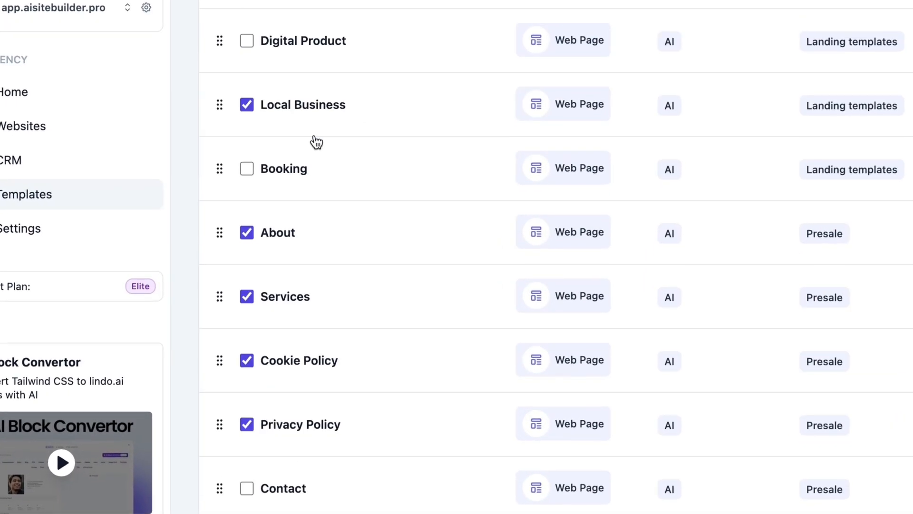
{"action": "left_click", "coordinate": [336, 385]}
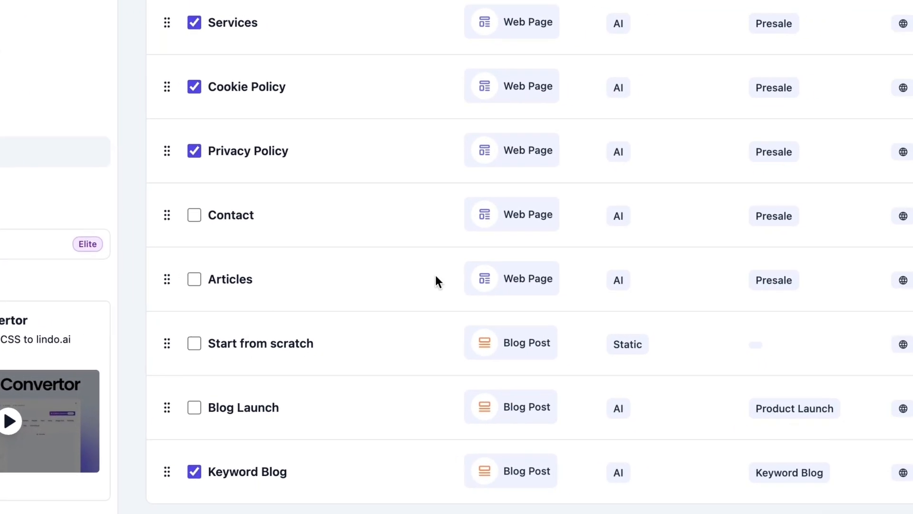
{"action": "scroll", "coordinate": [632, 186], "scroll_direction": "up", "scroll_amount": 12}
{"action": "left_click", "coordinate": [735, 84]}
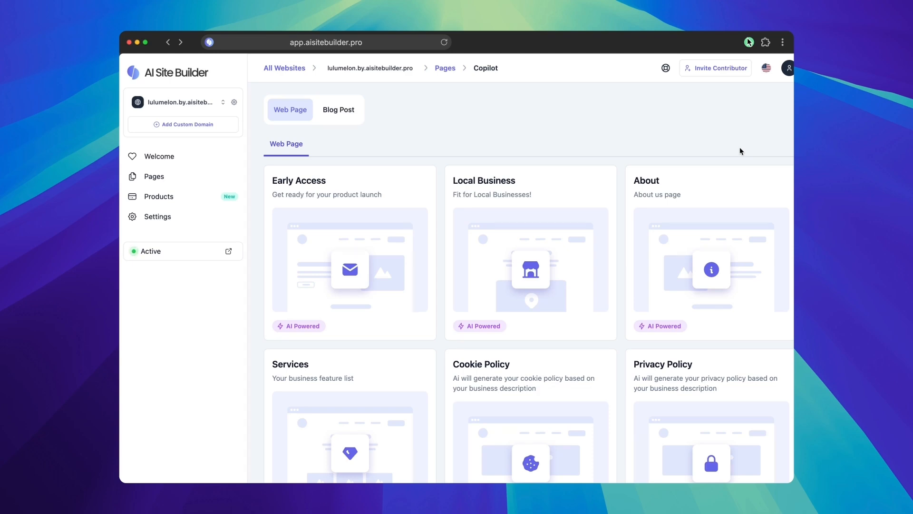
- Confirm Keyword Blog is the only remaining Blog Post template
{"action": "scroll", "coordinate": [551, 180], "scroll_direction": "down", "scroll_amount": 3}
{"action": "scroll", "coordinate": [550, 179], "scroll_direction": "up", "scroll_amount": 3}
{"action": "left_click", "coordinate": [338, 109]}
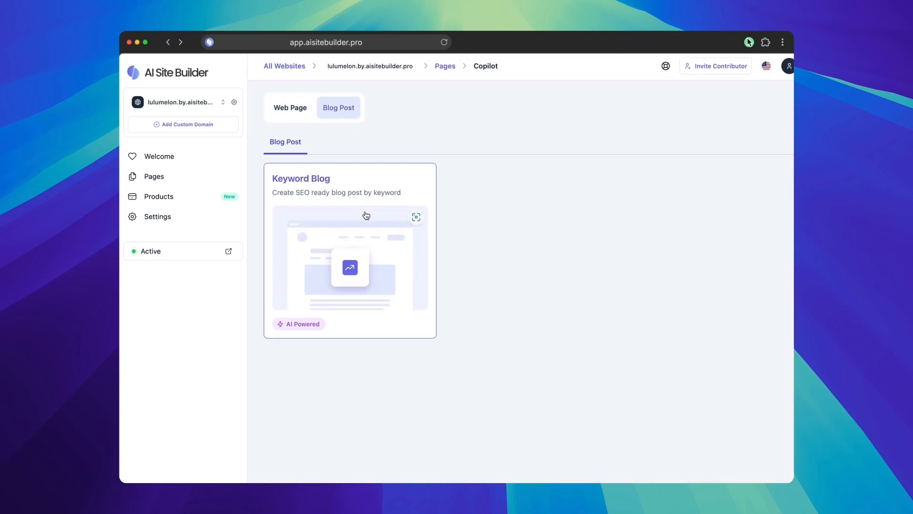